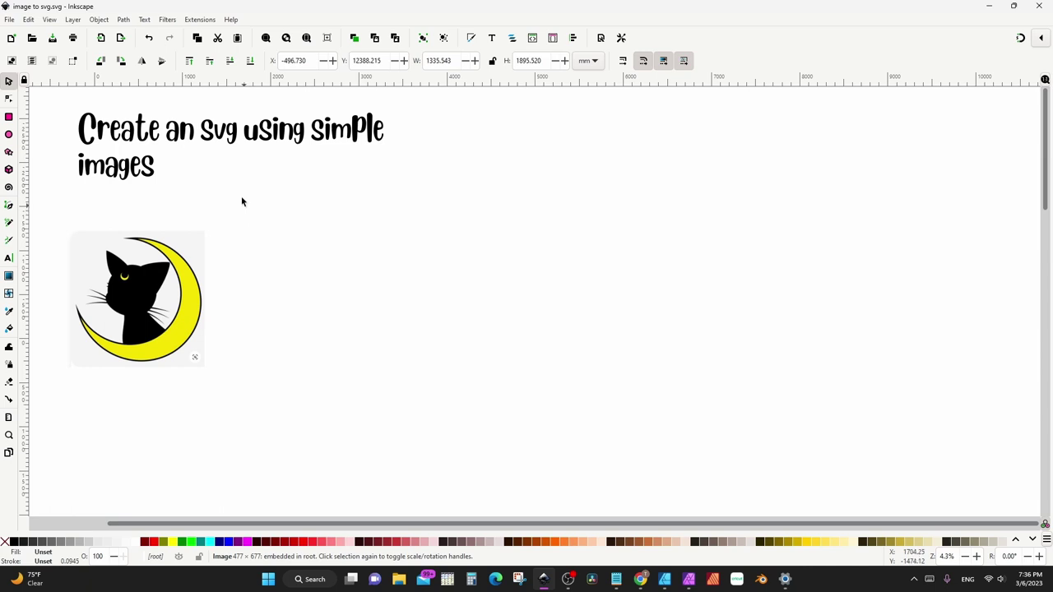
Open the Trace Bitmap, Layers and Objects, and Fill and Stroke dialogs
left_click(124, 20)
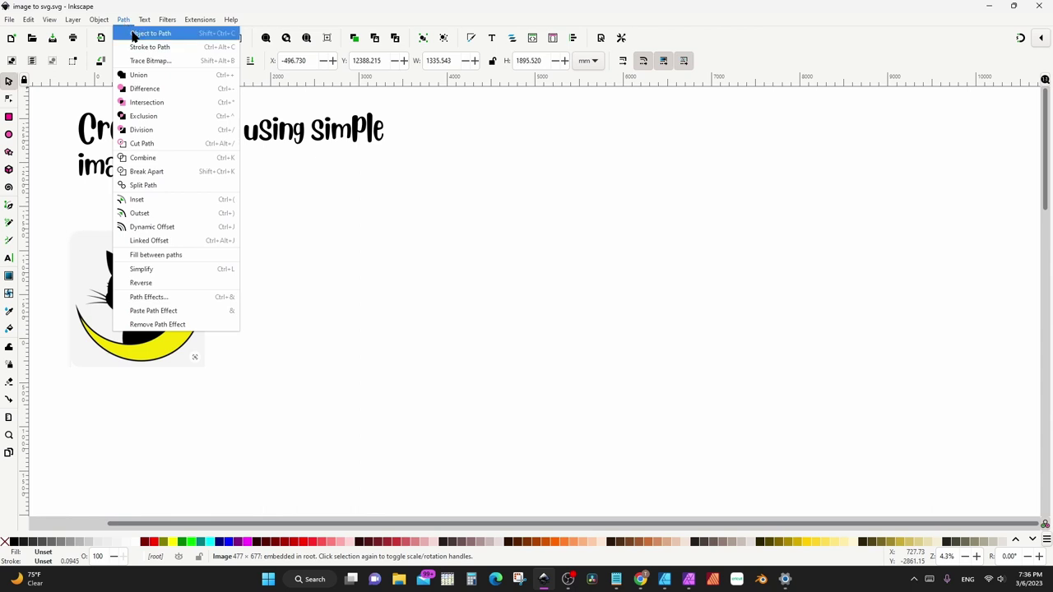
left_click(144, 61)
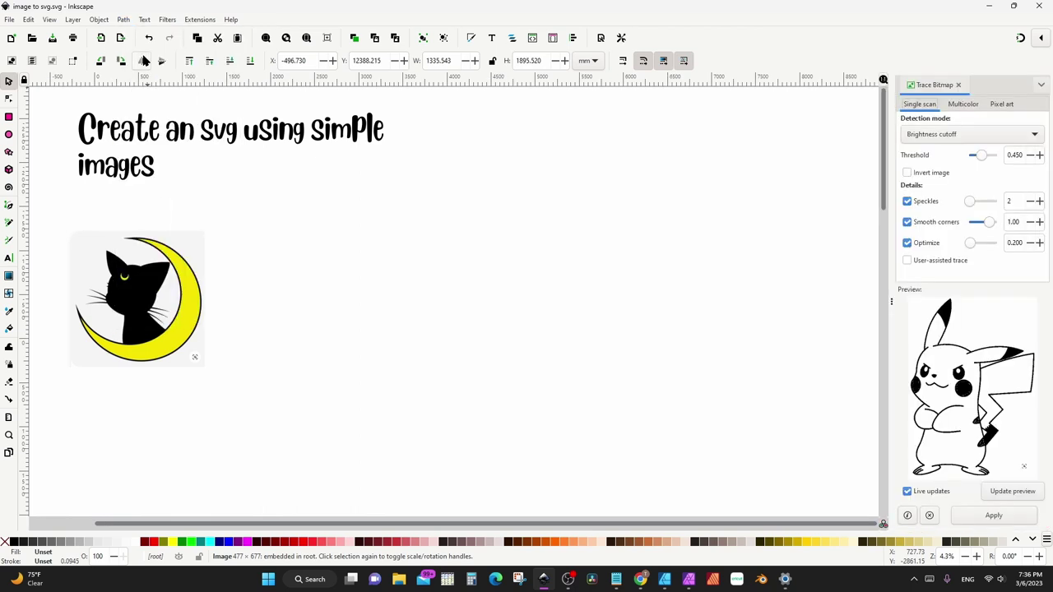
left_click(106, 21)
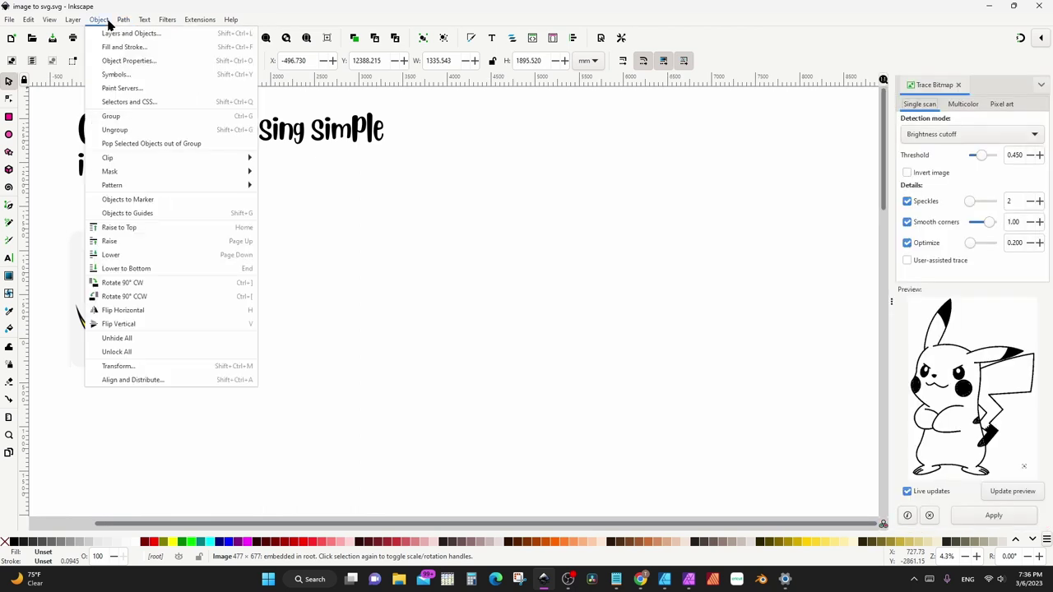
left_click(114, 43)
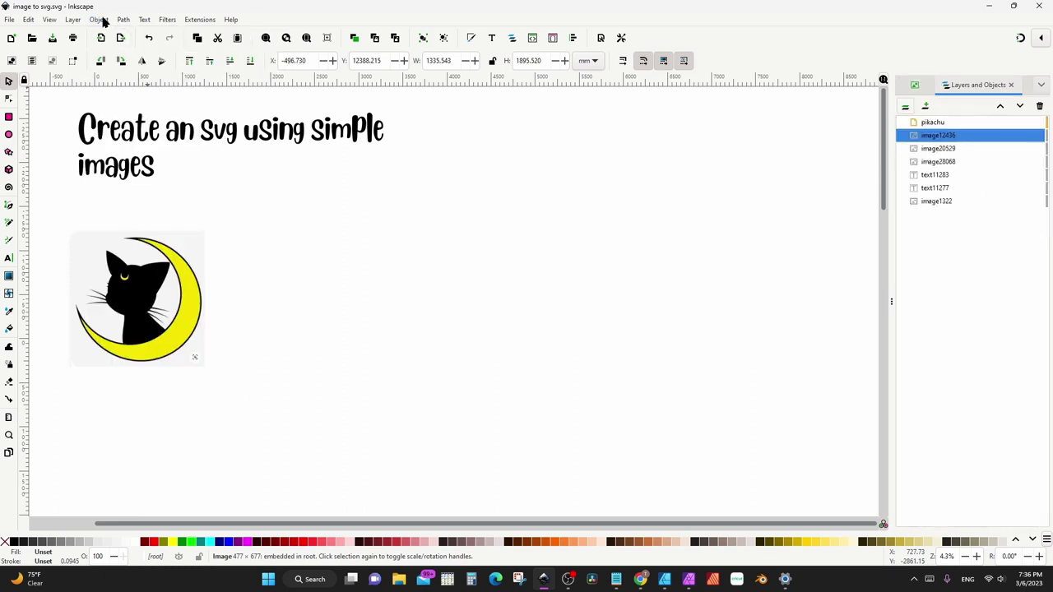
left_click(99, 19)
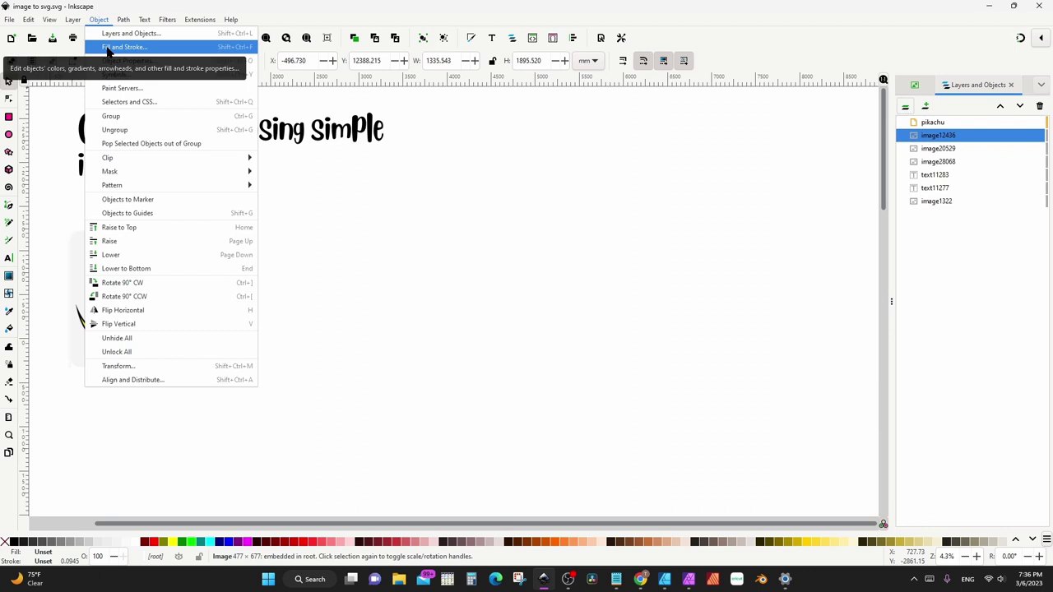
left_click(107, 49)
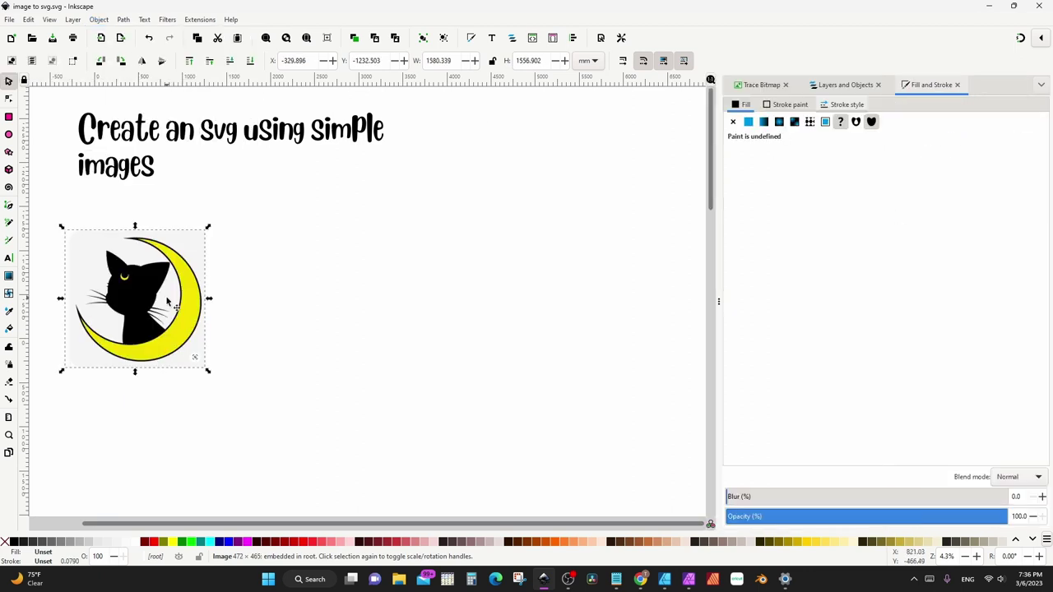
Trace the cat-and-moon image as a single scan with a brightness cutoff threshold of 0.569, and place the trace beside the original
left_click(763, 86)
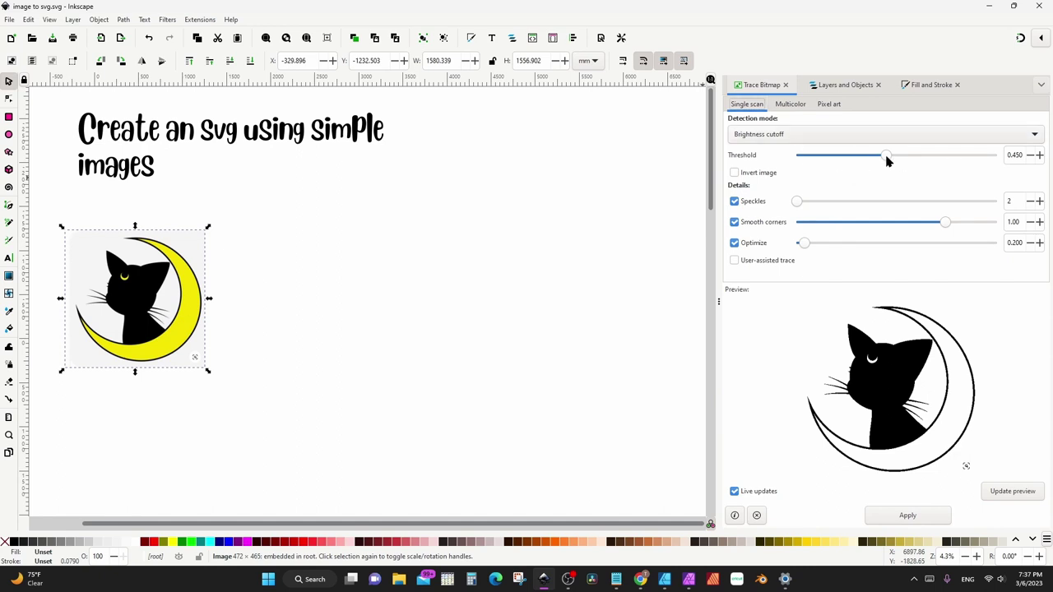
mouse_move(885, 157)
left_mouse_down()
mouse_move(908, 181)
mouse_move(911, 494)
mouse_move(1010, 500)
mouse_move(989, 483)
left_mouse_up()
left_click_drag(946, 156, 908, 169)
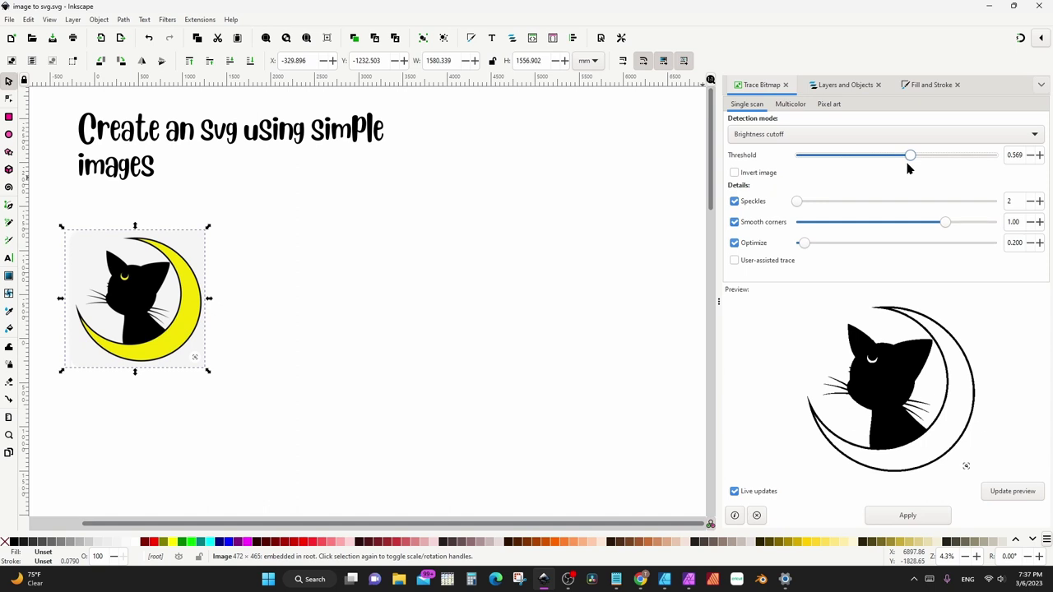
left_click(915, 515)
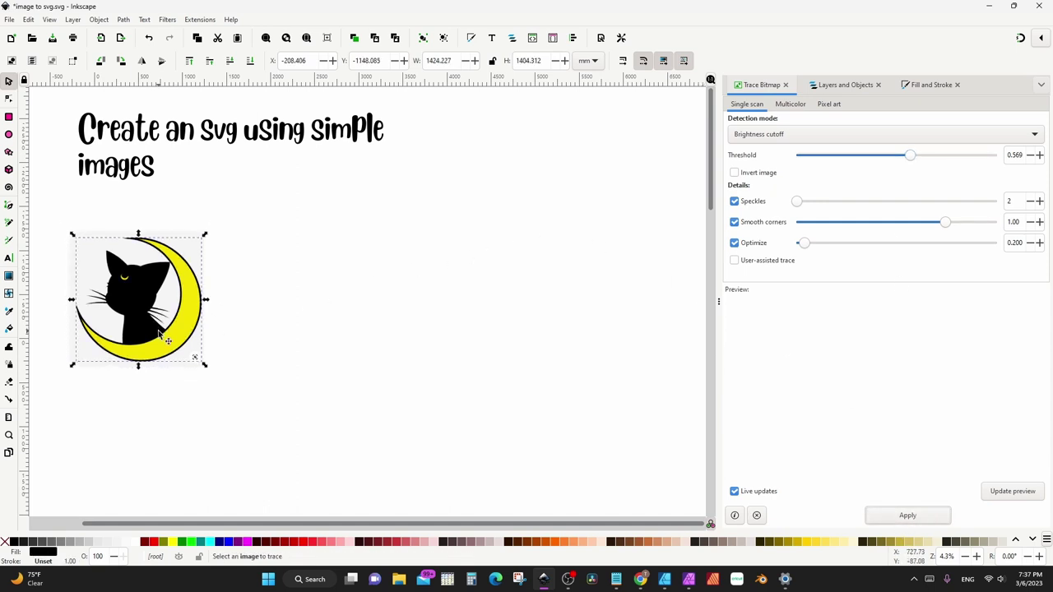
mouse_move(165, 339)
left_mouse_down()
mouse_move(303, 336)
mouse_move(335, 325)
left_mouse_up()
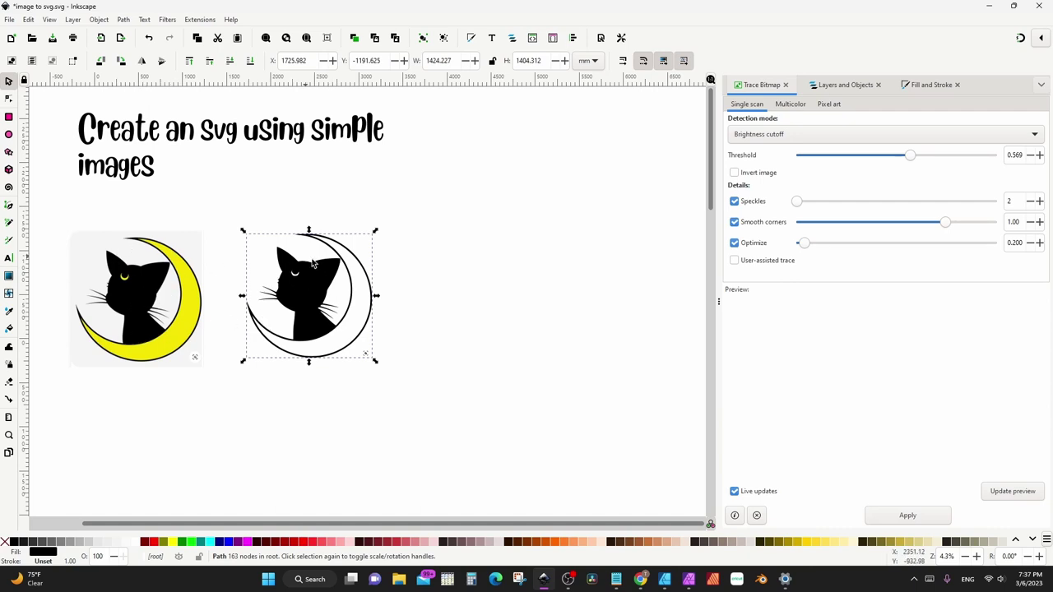
Break the traced cat-and-moon path apart and group the resulting pieces
left_click(123, 21)
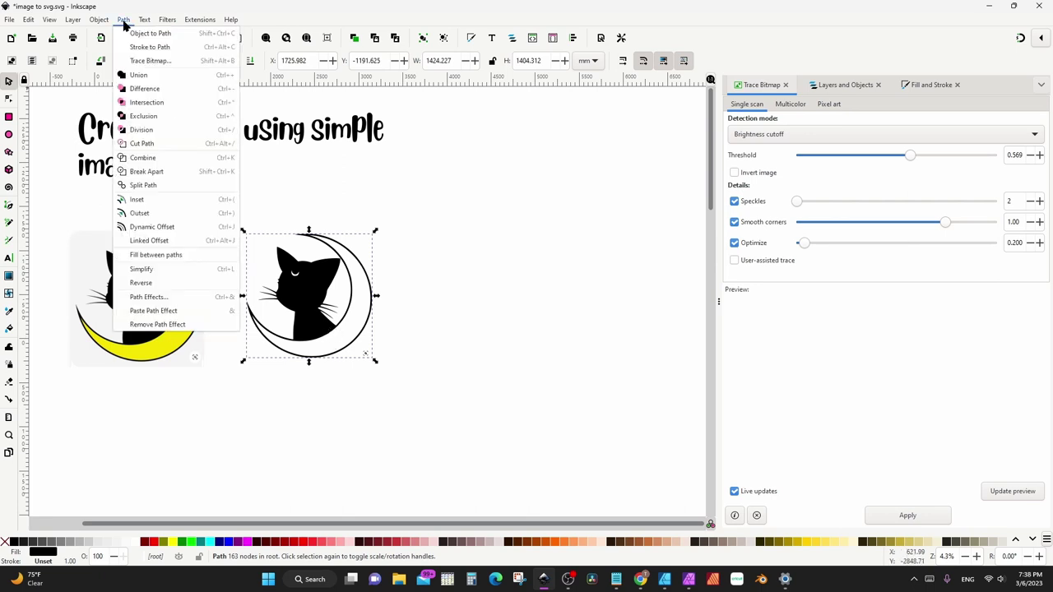
left_click(158, 173)
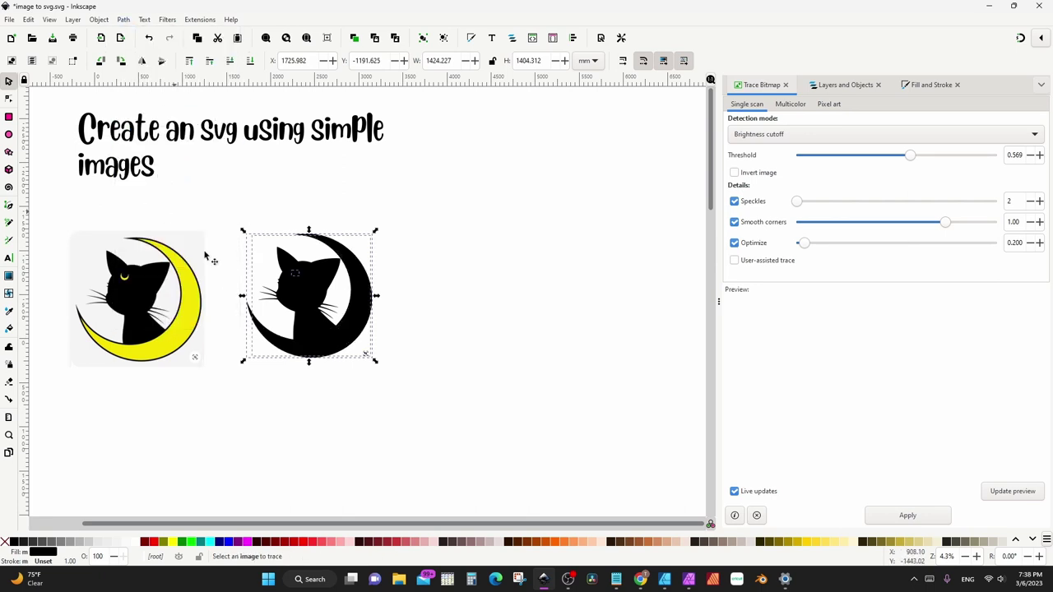
left_click(852, 89)
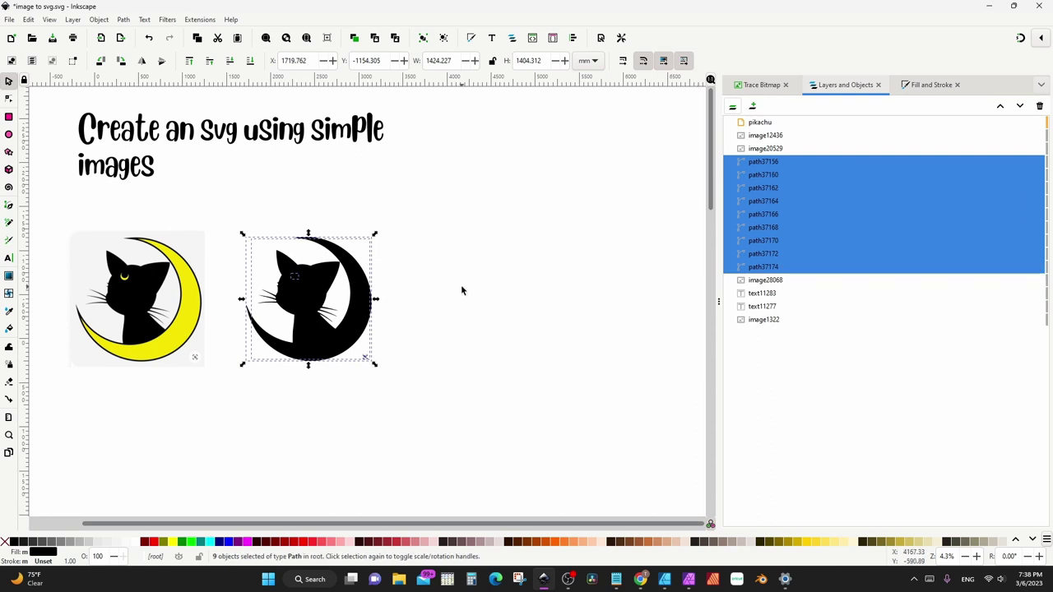
key("ctrl+g")
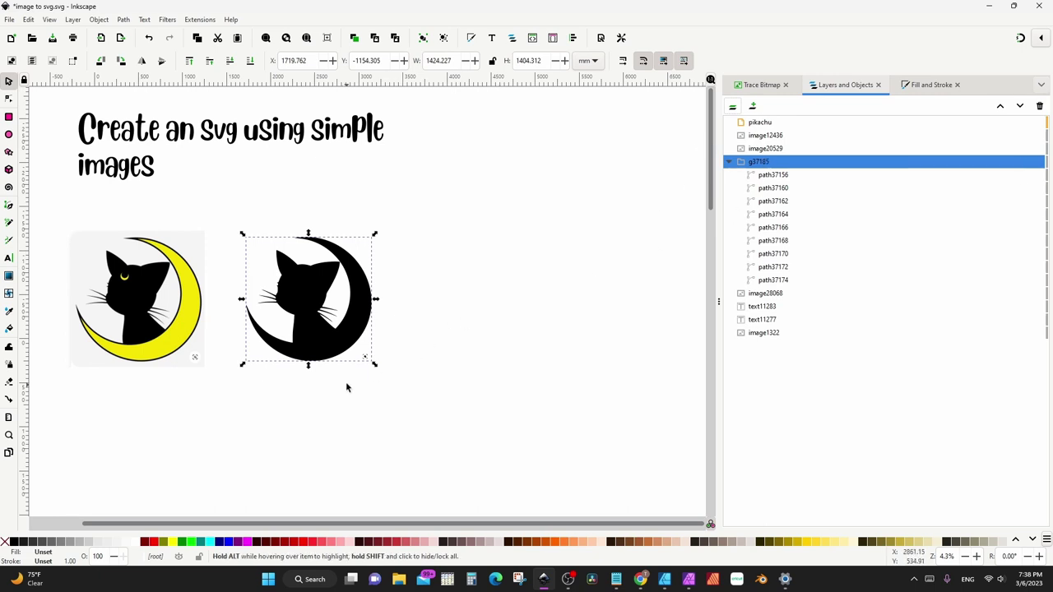
Delete the five small paths forming the stray icon near the lower-right edge of the traced moon
scroll(358, 376, "up", 1)
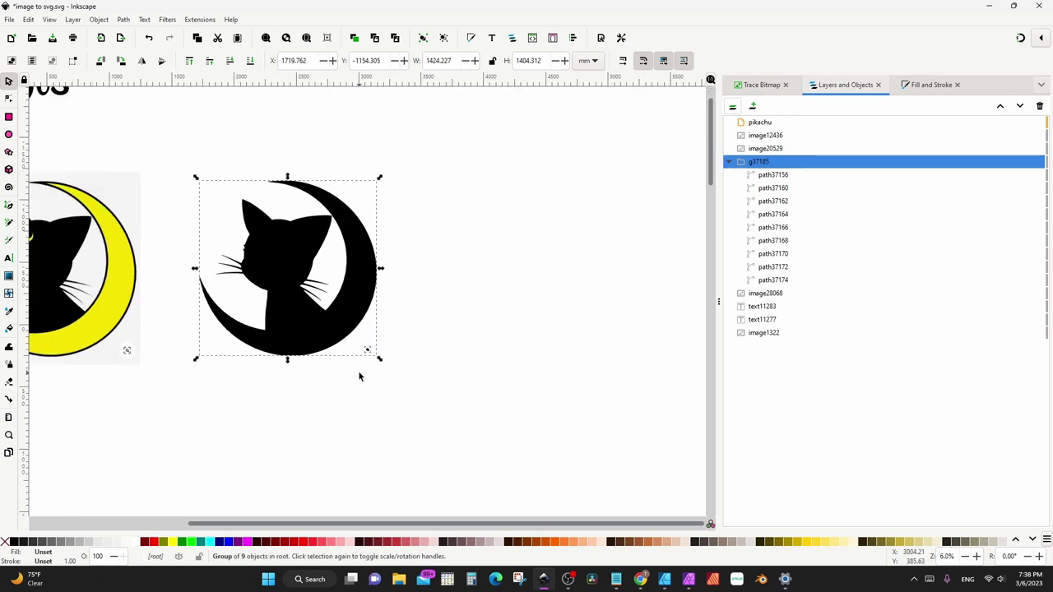
scroll(359, 376, "up", 1)
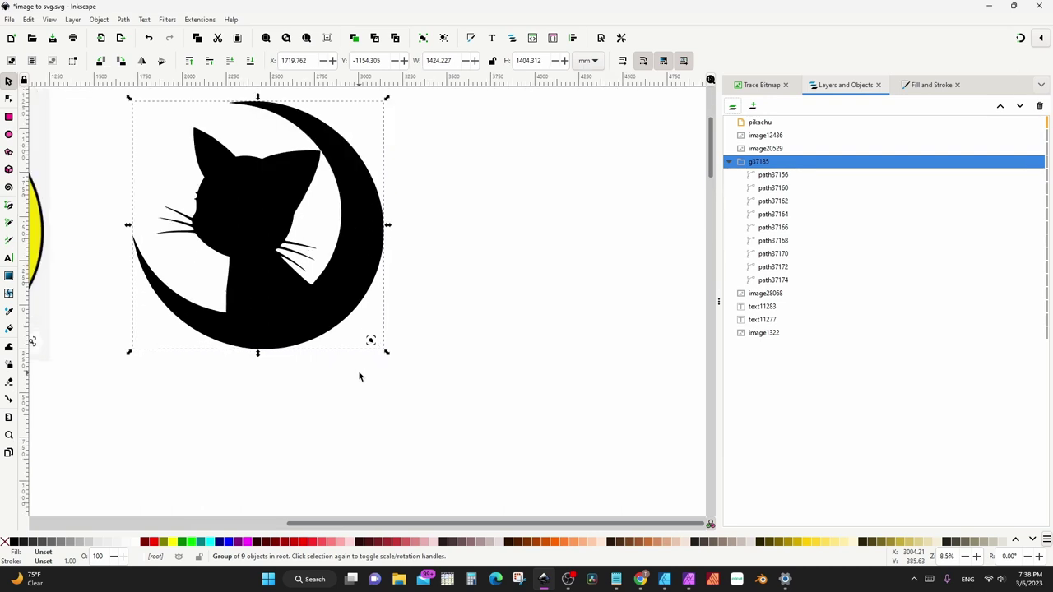
scroll(358, 376, "up", 1)
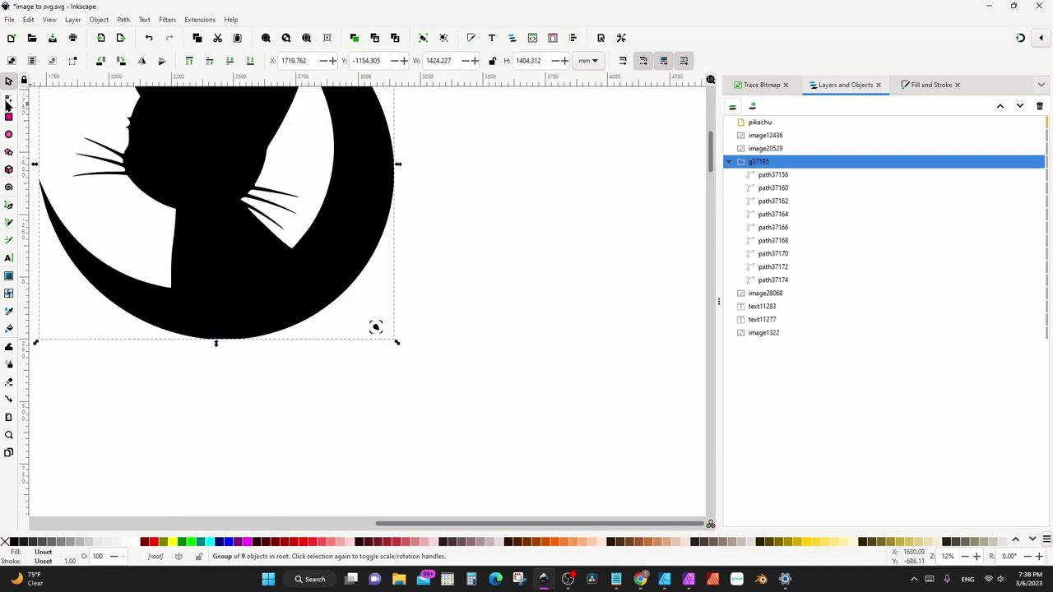
left_click(9, 100)
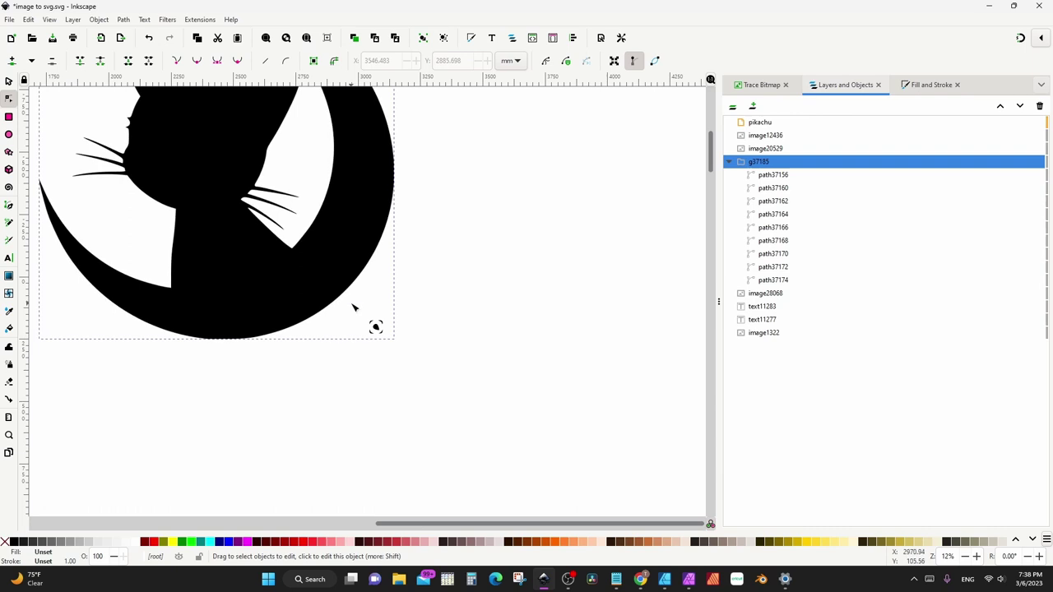
left_click(430, 402)
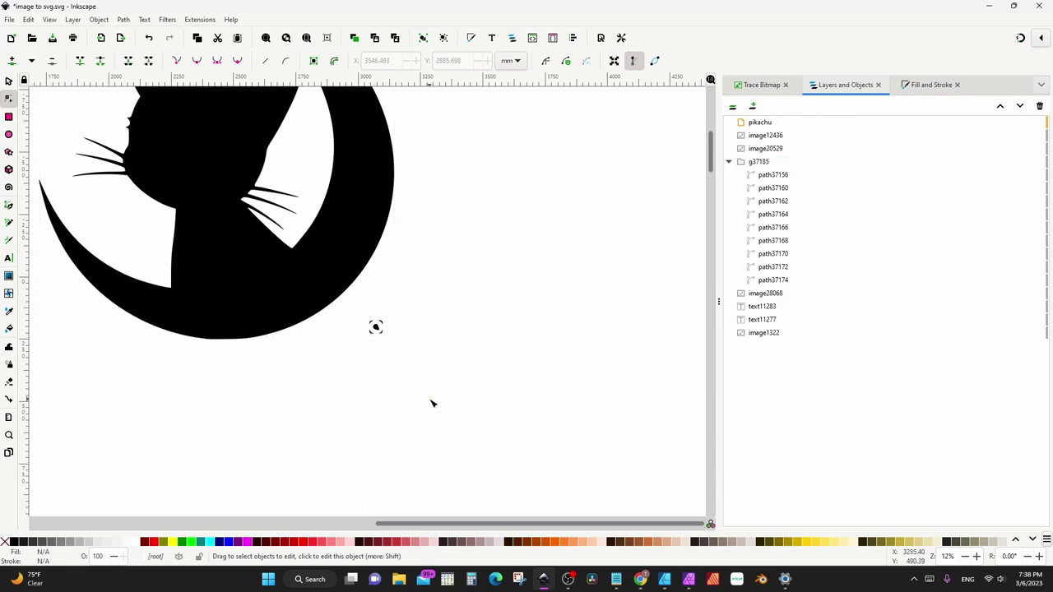
left_click(376, 328)
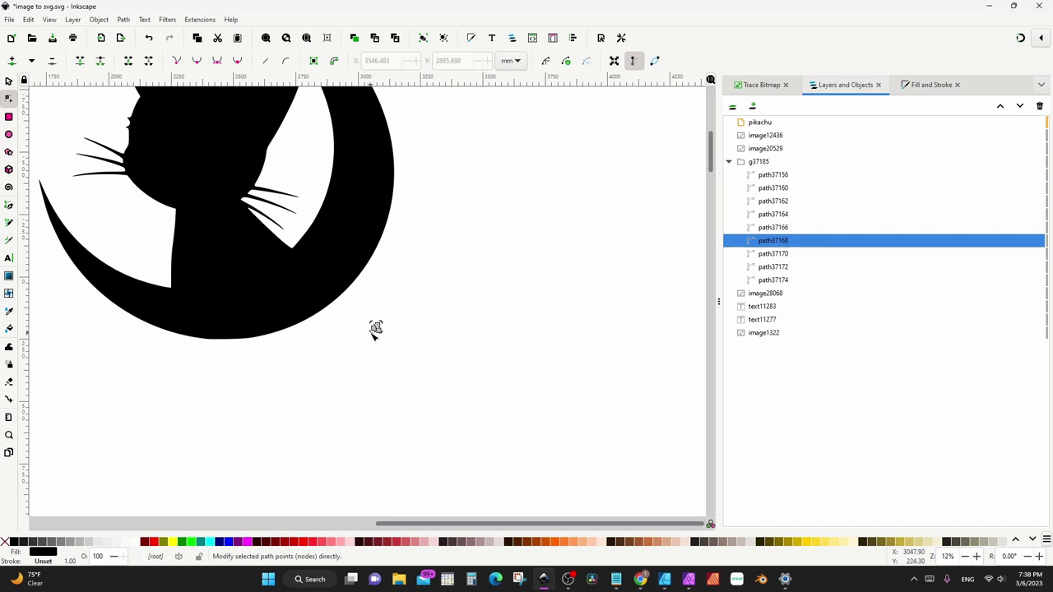
left_click(376, 327, "shift")
left_click(375, 327, "shift")
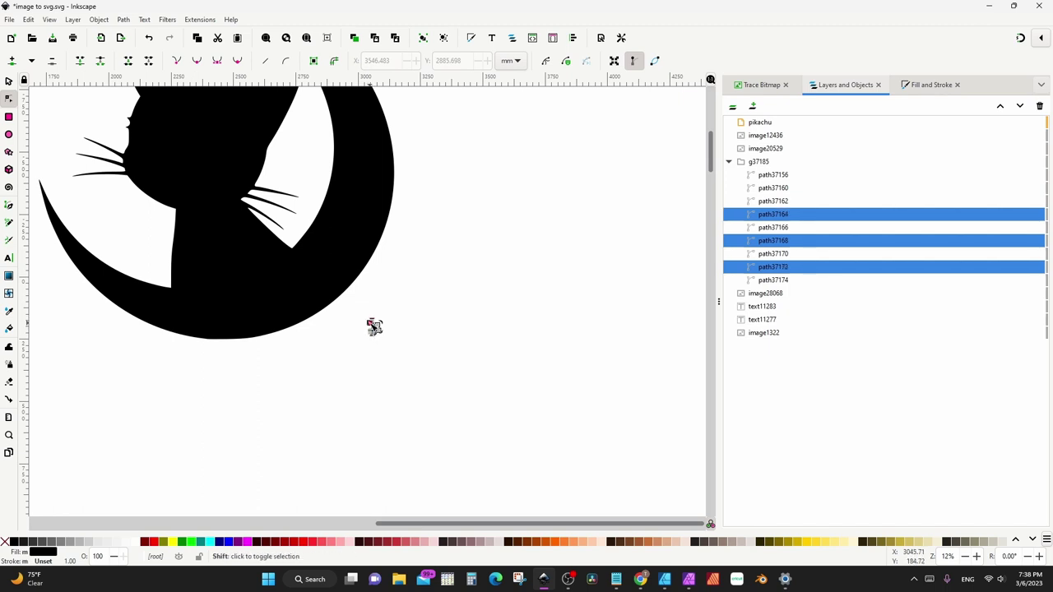
left_click(375, 328, "shift")
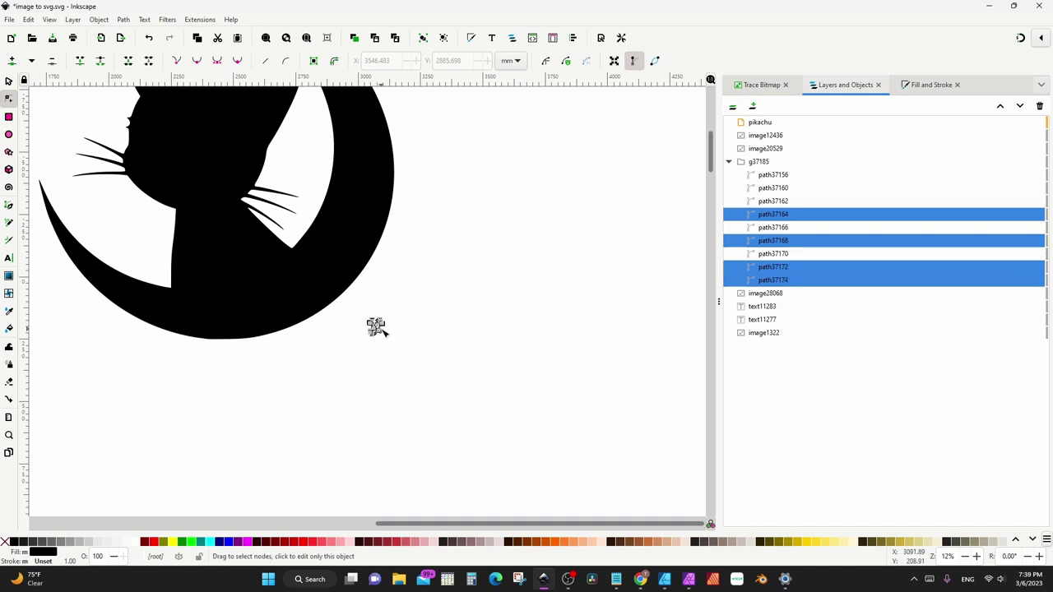
left_click(375, 327, "shift")
key("s")
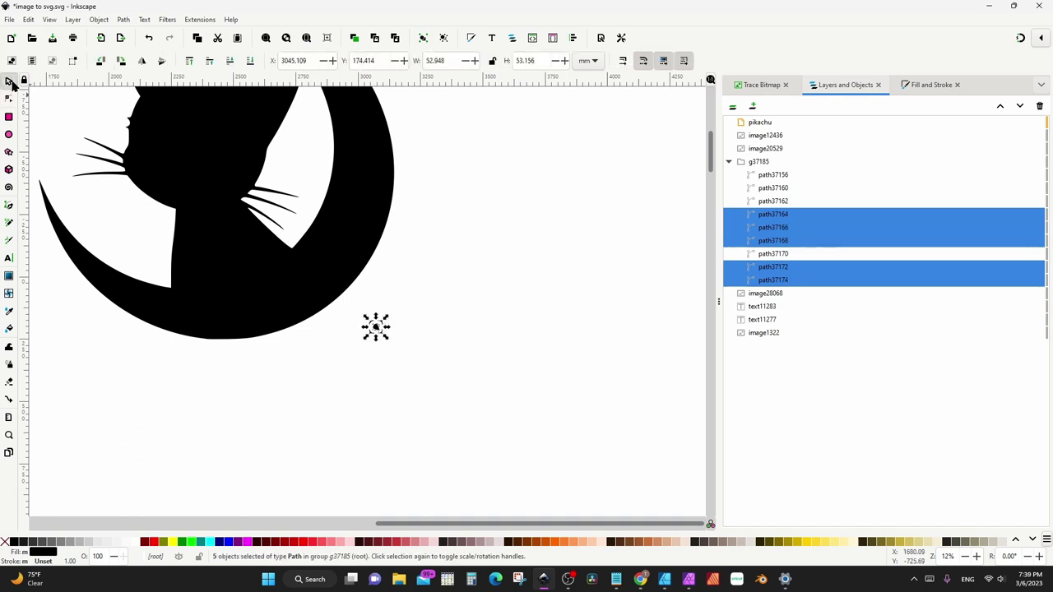
key("Delete")
Move the full cat-and-moon silhouette path aside to identify its shape, and undo the move
scroll(359, 301, "down", 2)
left_click(334, 296)
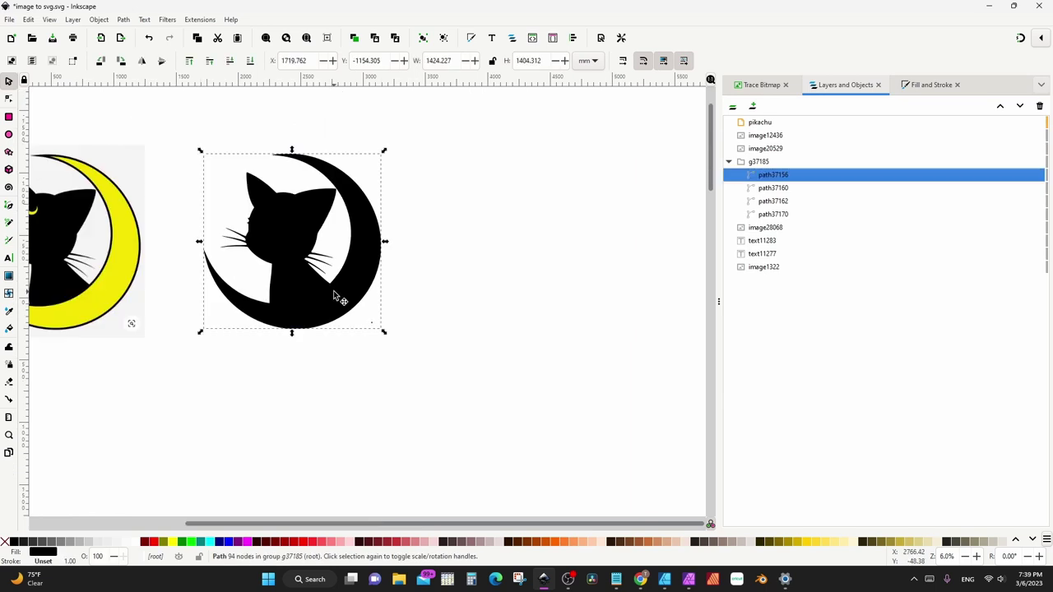
left_click_drag(334, 297, 409, 285)
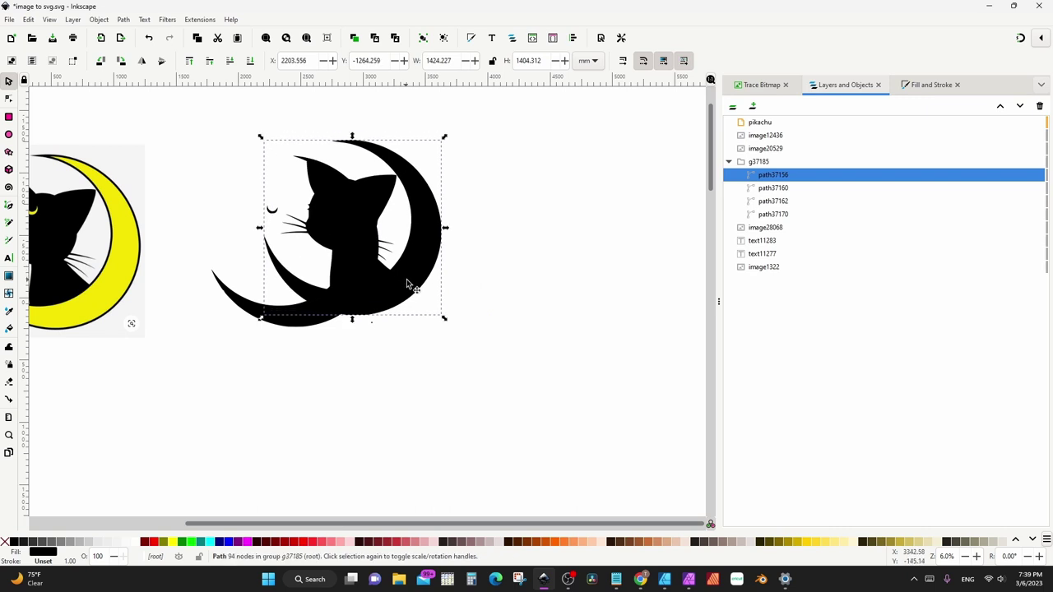
key("ctrl+z")
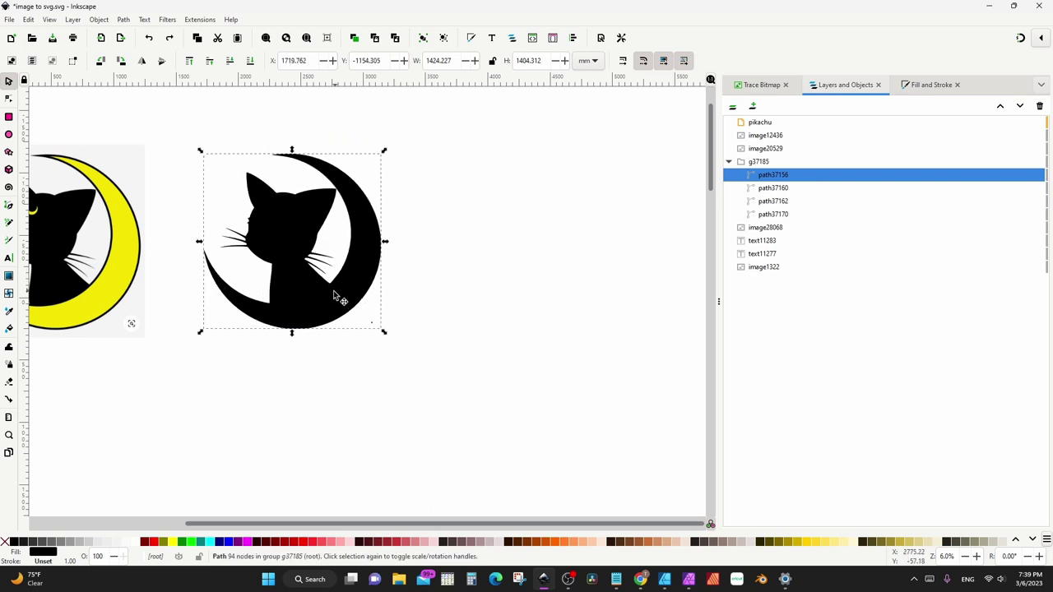
Rename the full silhouette path as background and move it to the bottom of its group's stacking order
left_click(776, 178)
double_click(775, 176)
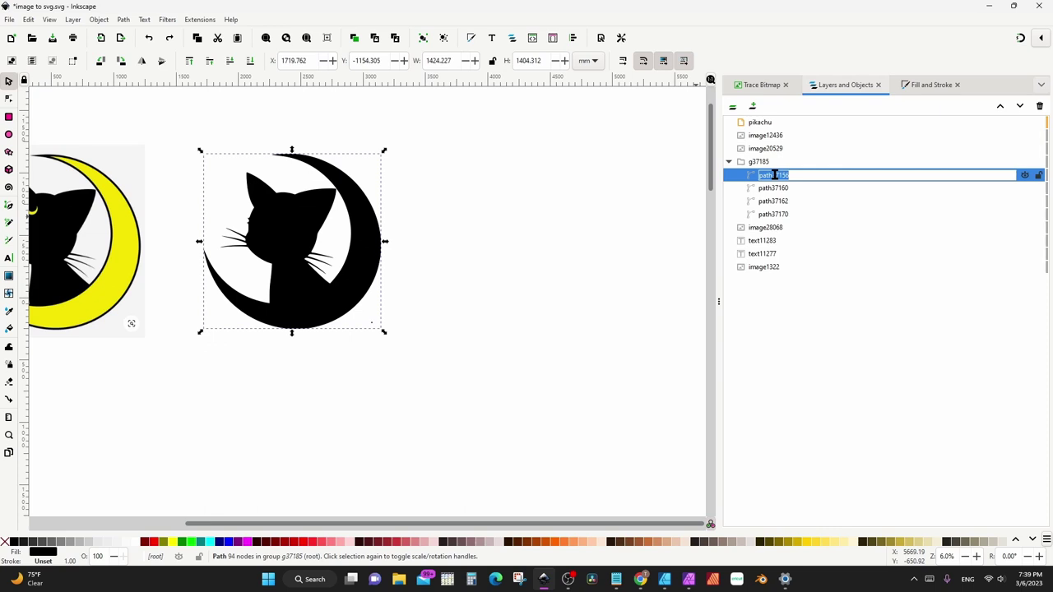
type("background")
key("Return")
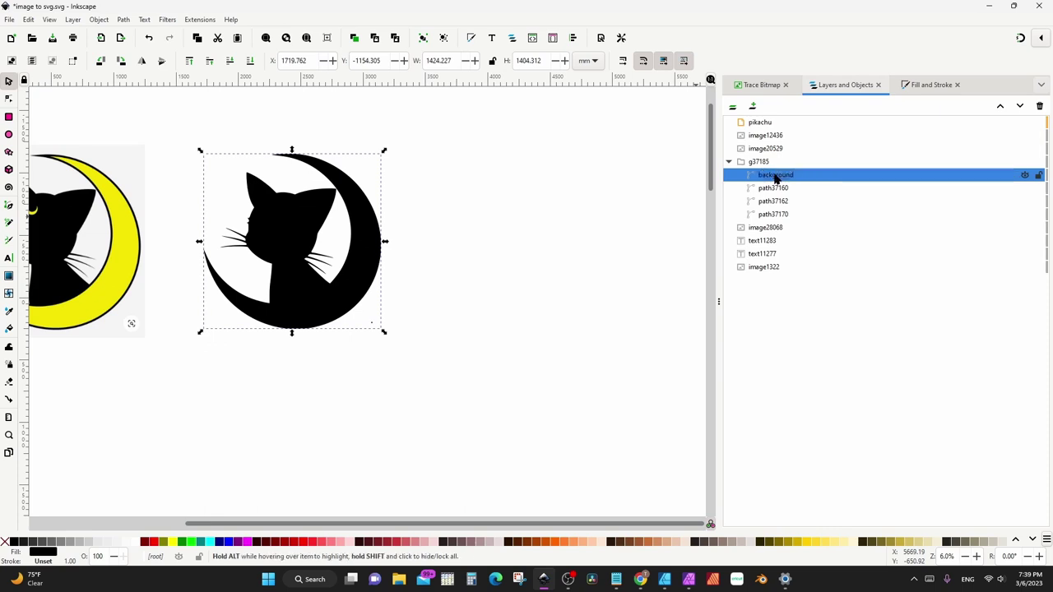
left_click_drag(776, 176, 780, 217)
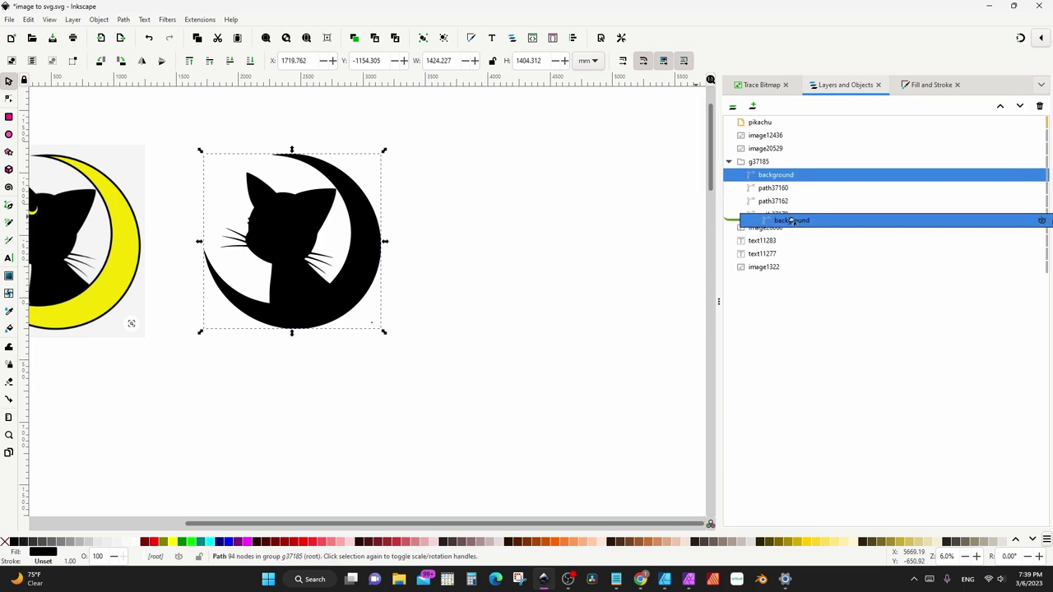
Fill the inner crescent moon path with the yellow sampled from the original image's moon
left_click(775, 175)
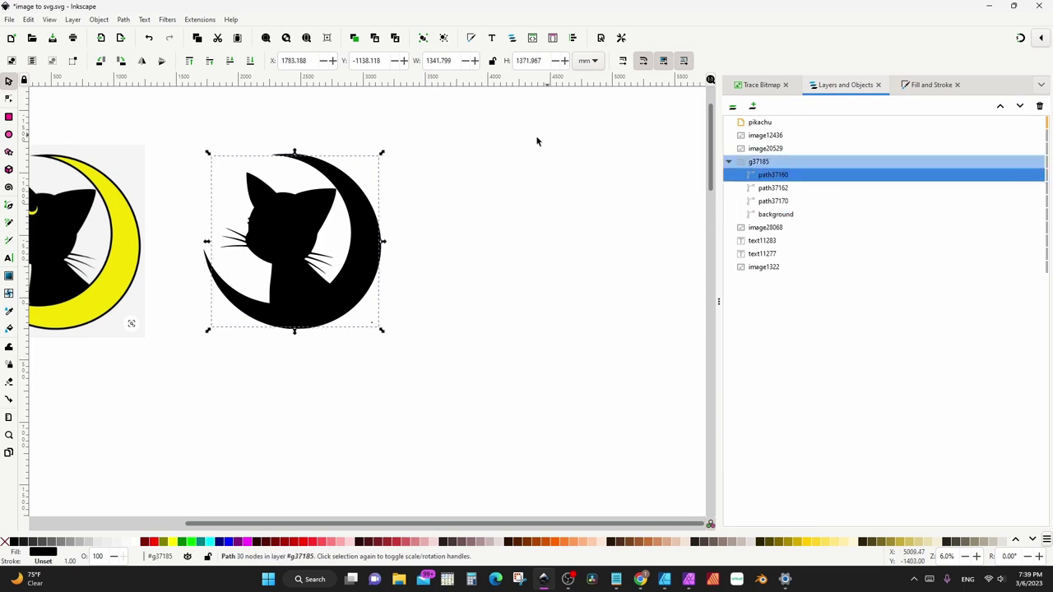
left_click_drag(362, 296, 455, 289)
key("ctrl+z")
left_click(931, 87)
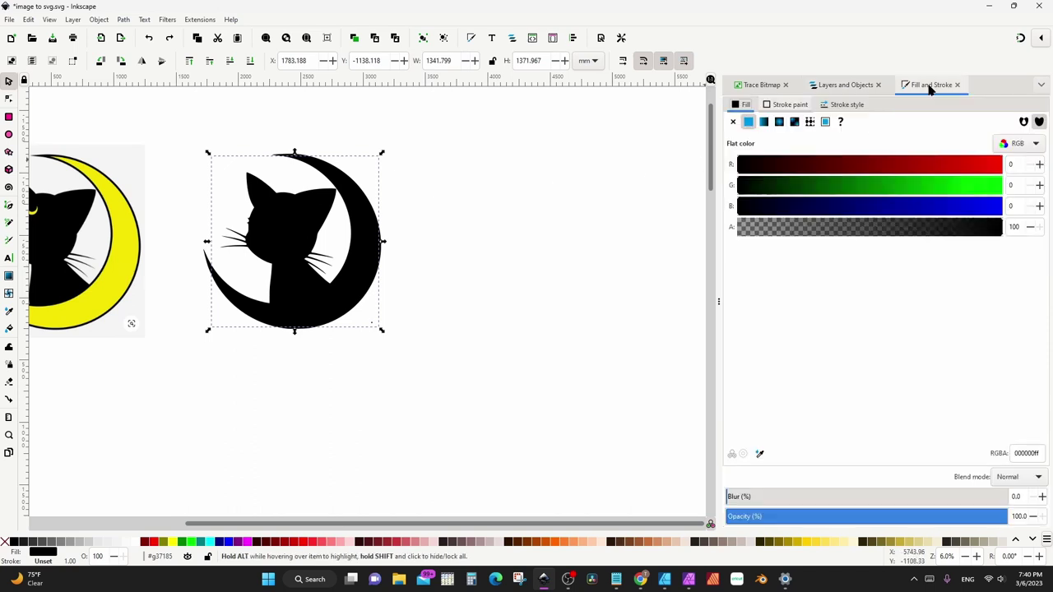
left_click(759, 455)
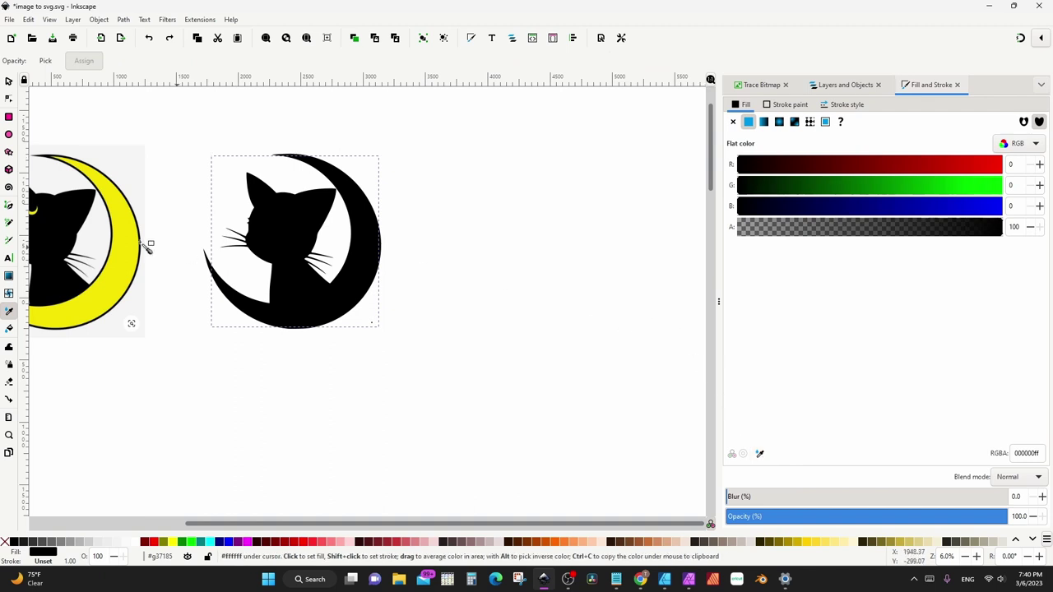
left_click(120, 257)
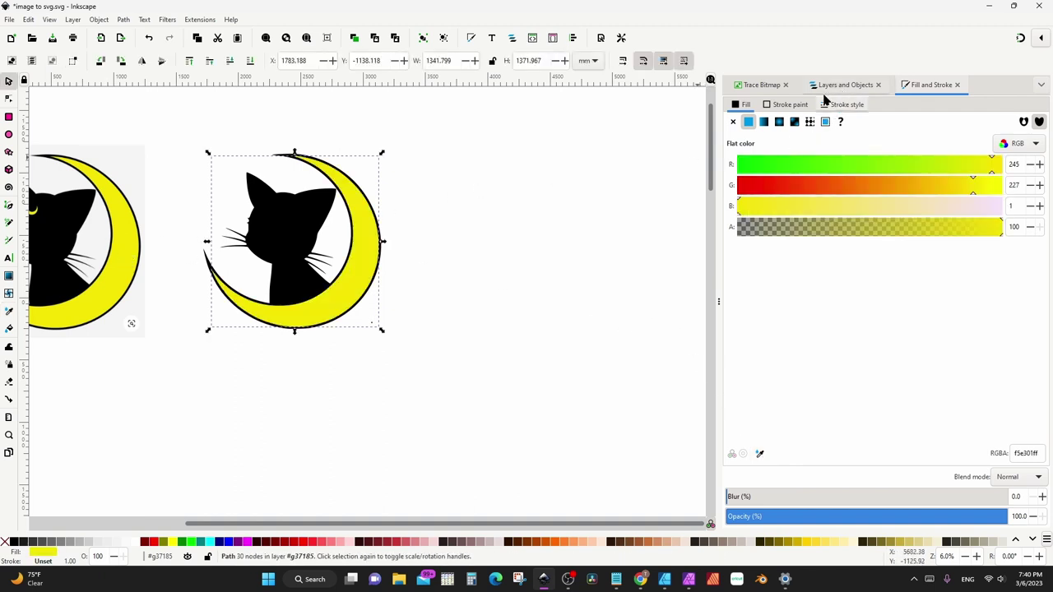
Rename the yellow crescent path as moon and move it directly above the background path in the group's stacking order
left_click(854, 88)
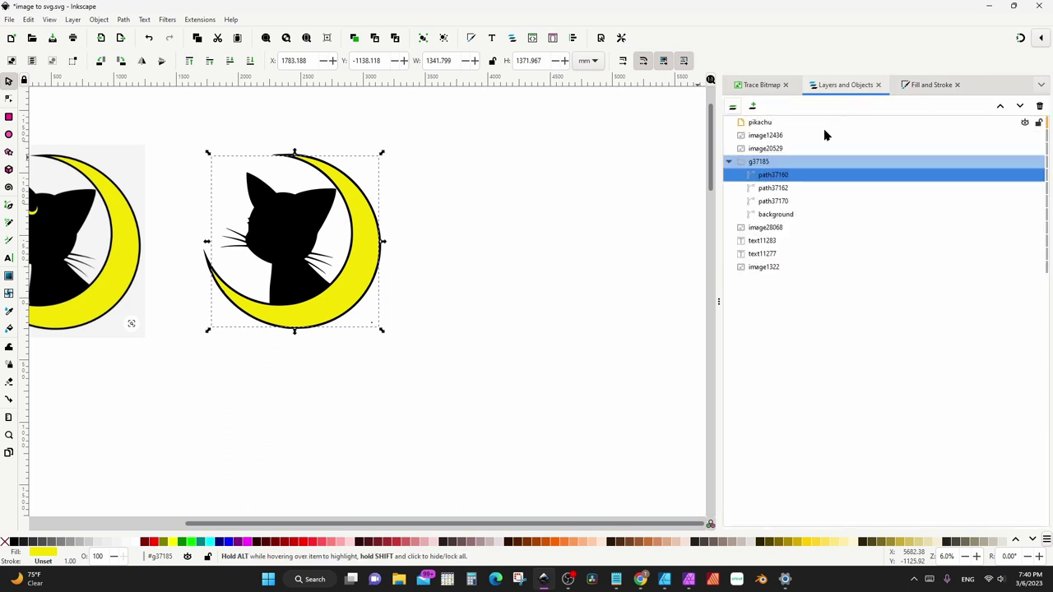
double_click(776, 177)
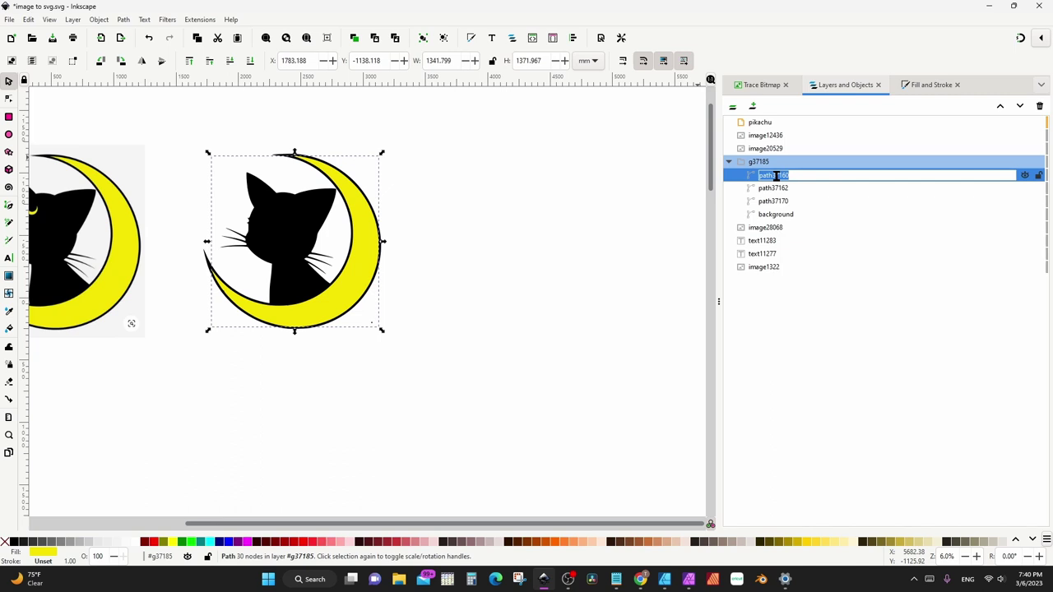
type("moon")
key("Return")
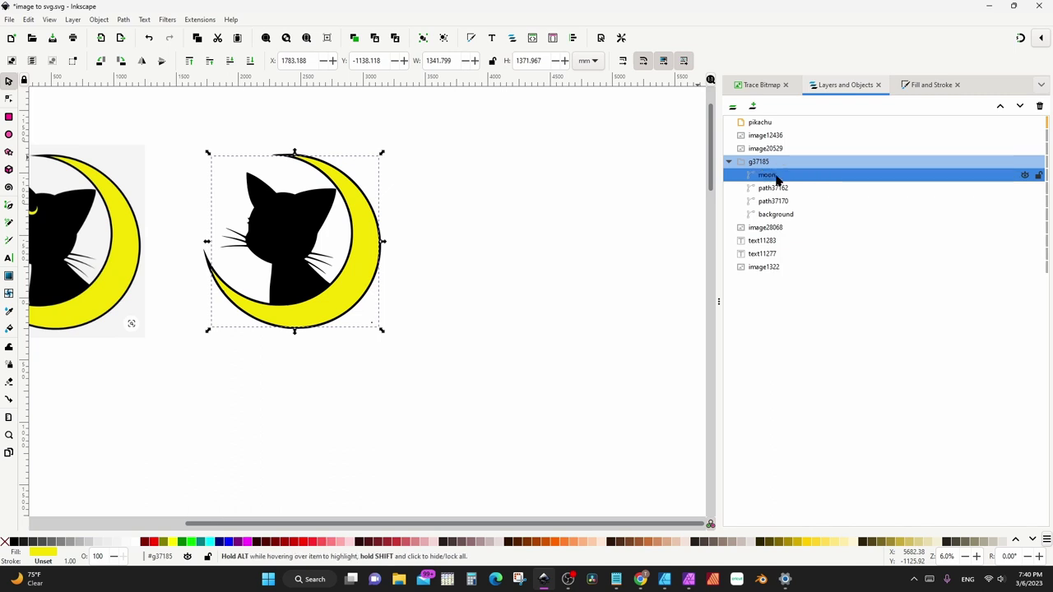
left_click_drag(782, 180, 791, 206)
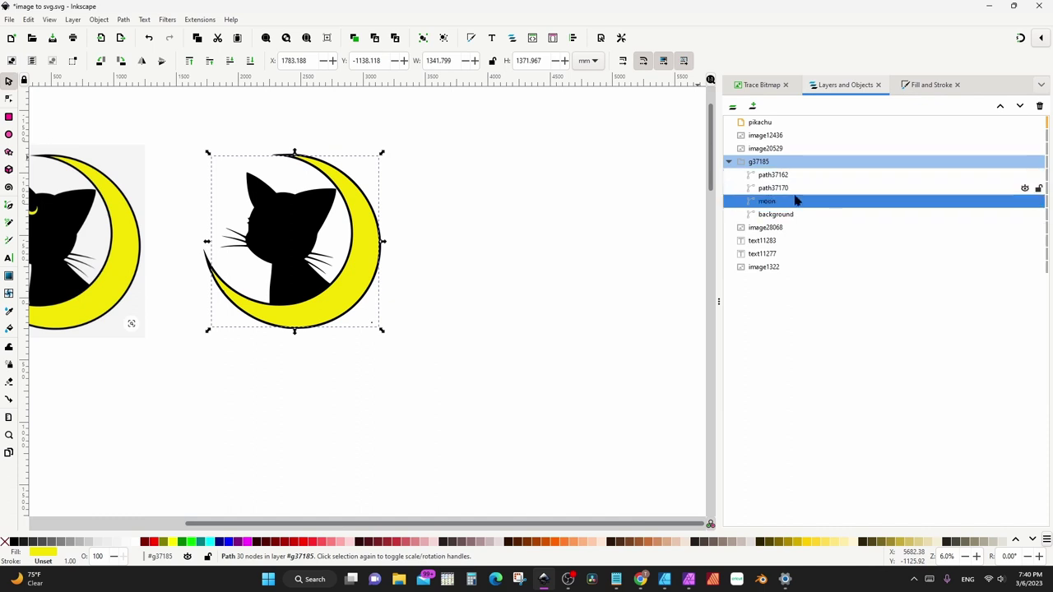
Fill the small crescent eye path on the cat's head with the yellow sampled from the original image's moon
left_click(798, 179)
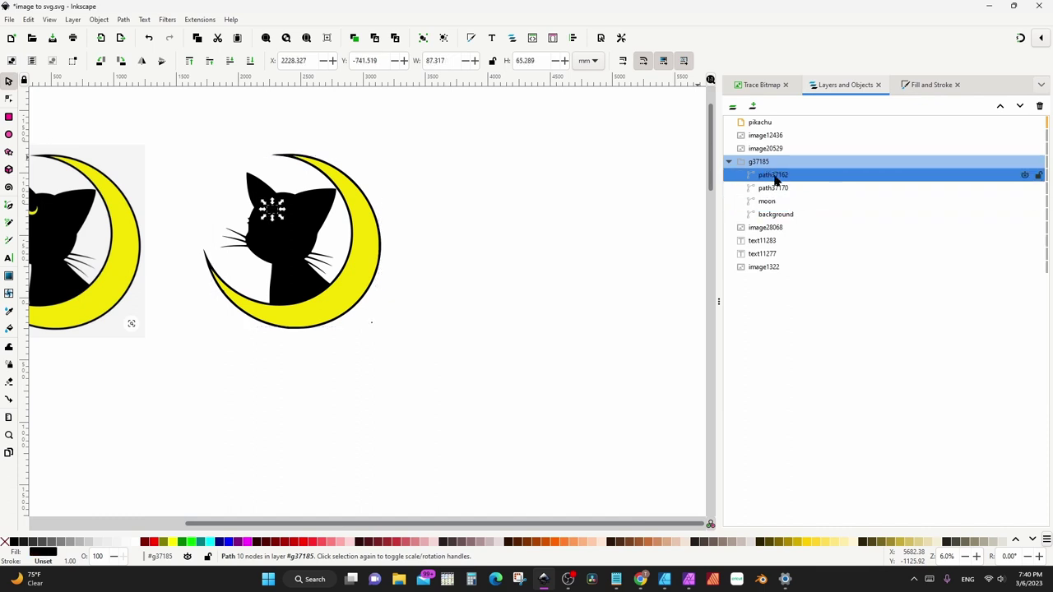
left_click_drag(232, 228, 419, 246)
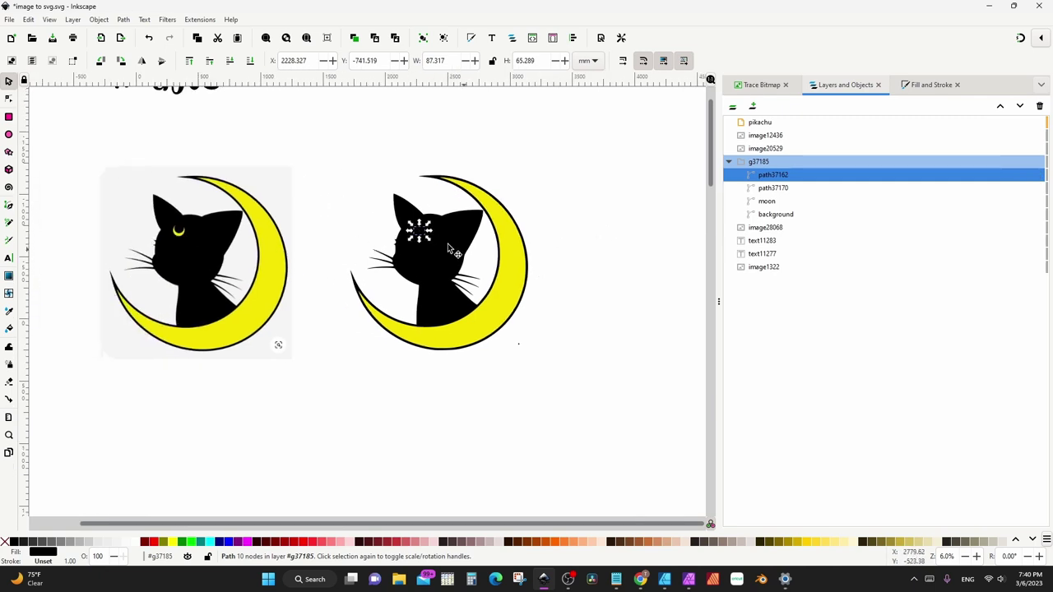
left_click(929, 89)
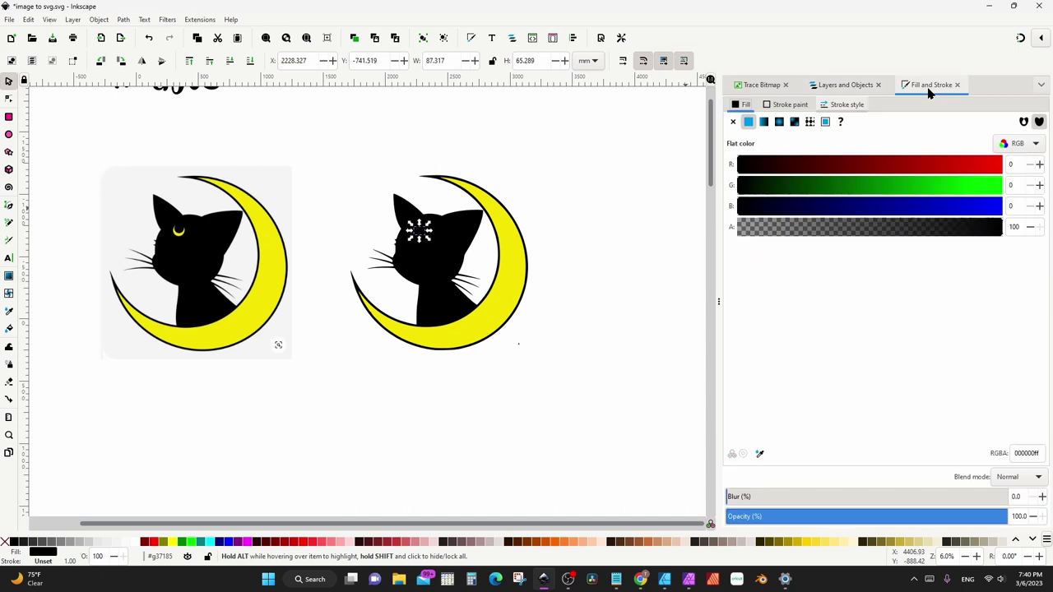
left_click(762, 454)
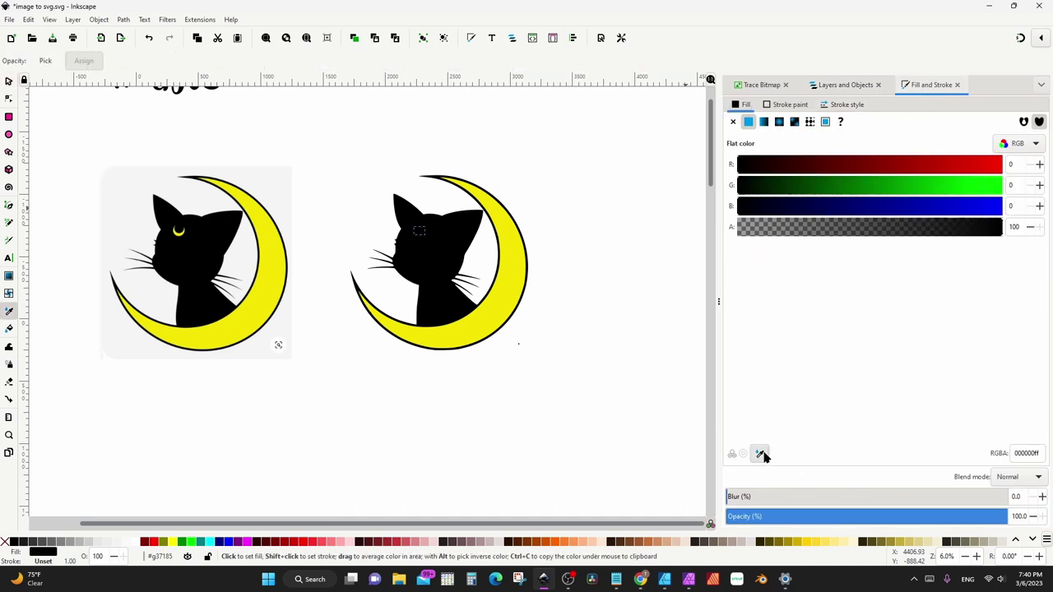
left_click(273, 284)
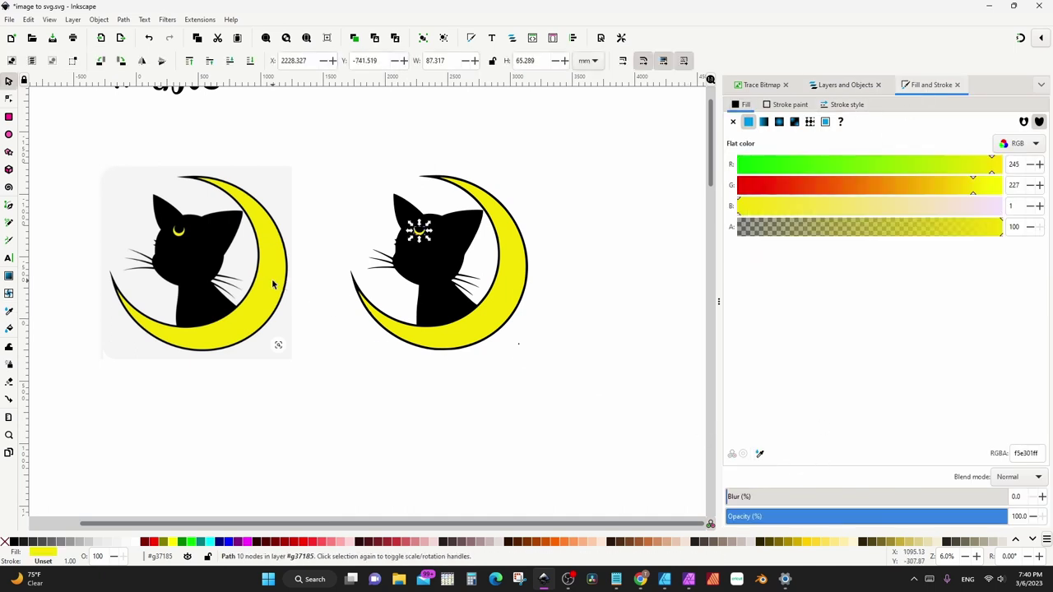
left_click(850, 86)
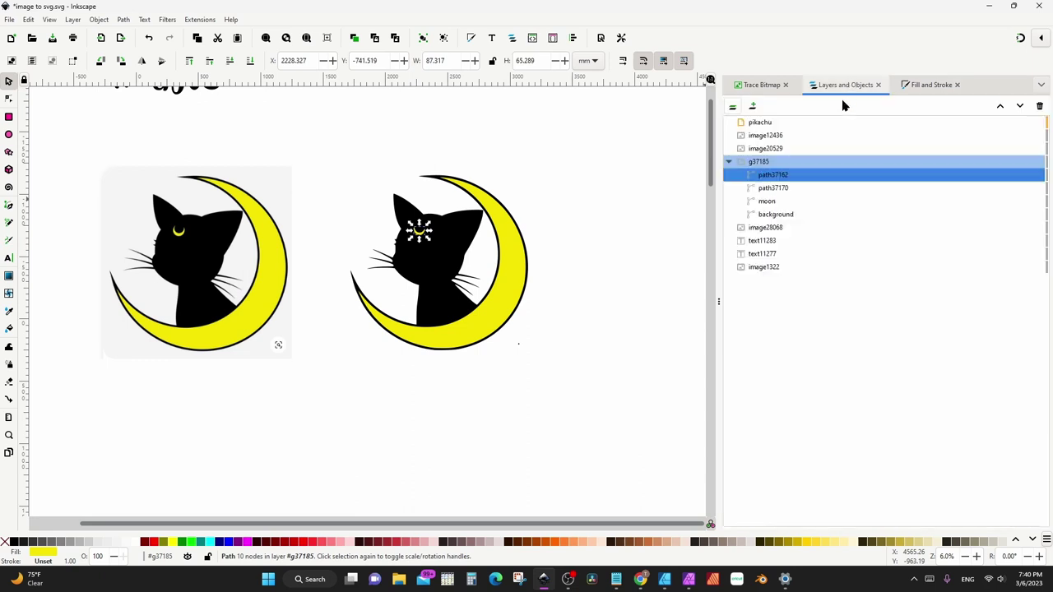
left_click(773, 176)
left_click(777, 188)
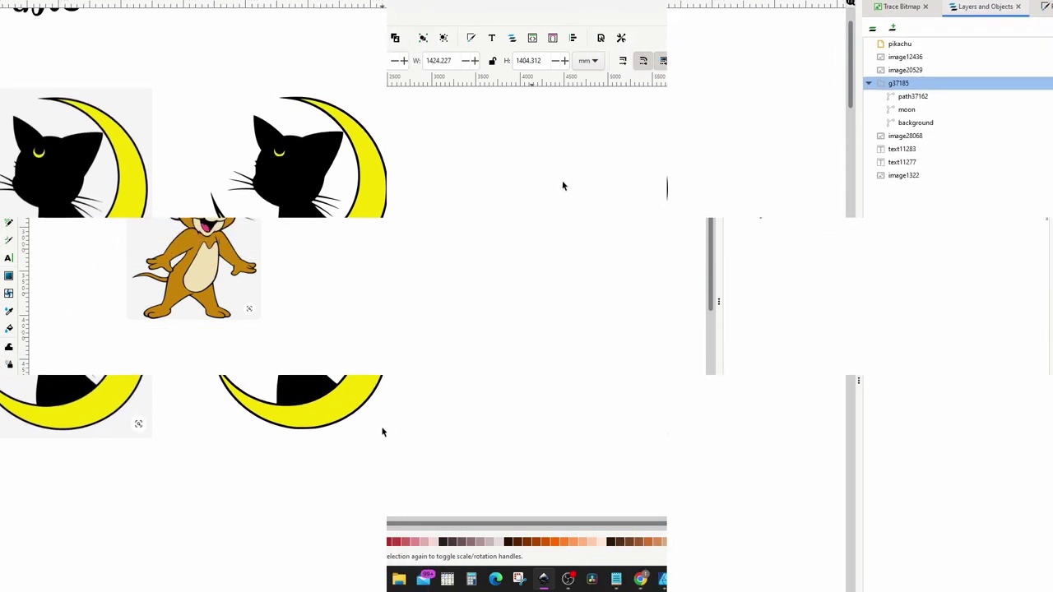
Trace the cartoon mouse image with a single-scan brightness cutoff at threshold 0.378 and move the tracing beside the original
left_click(261, 235)
left_click(761, 85)
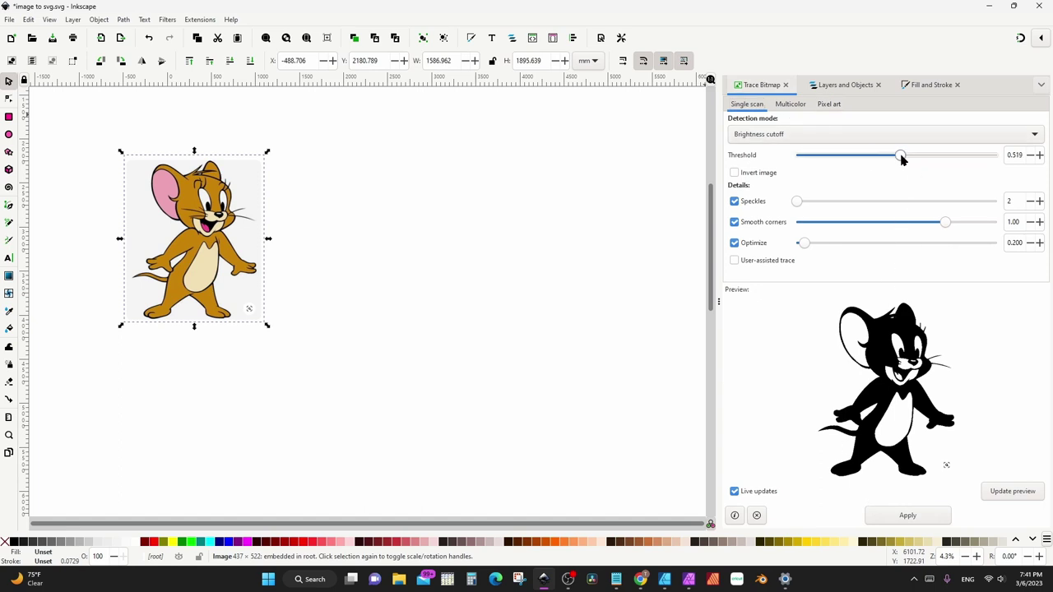
left_click_drag(902, 159, 875, 166)
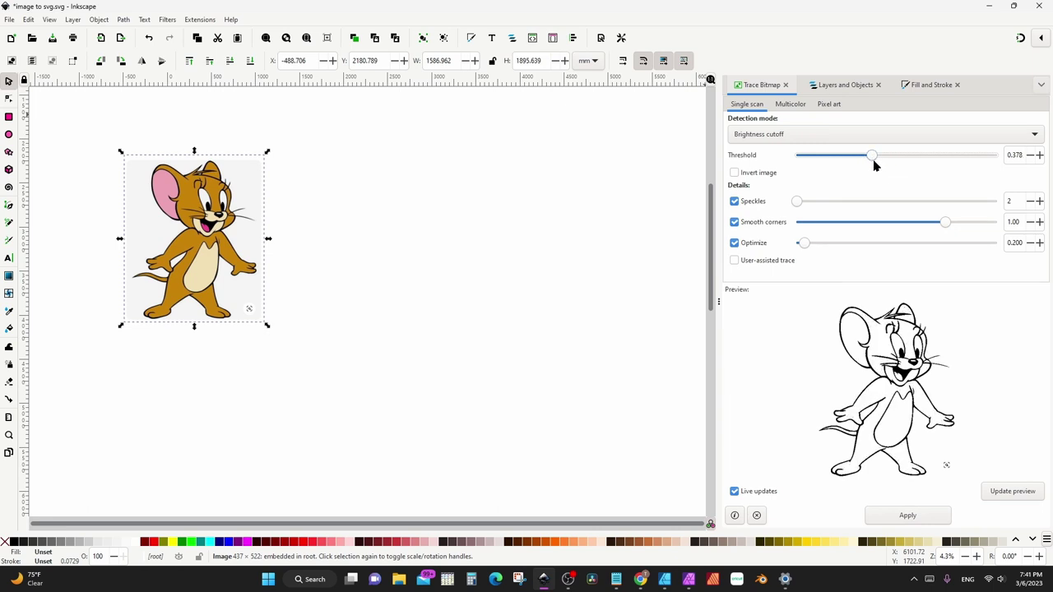
left_click(883, 517)
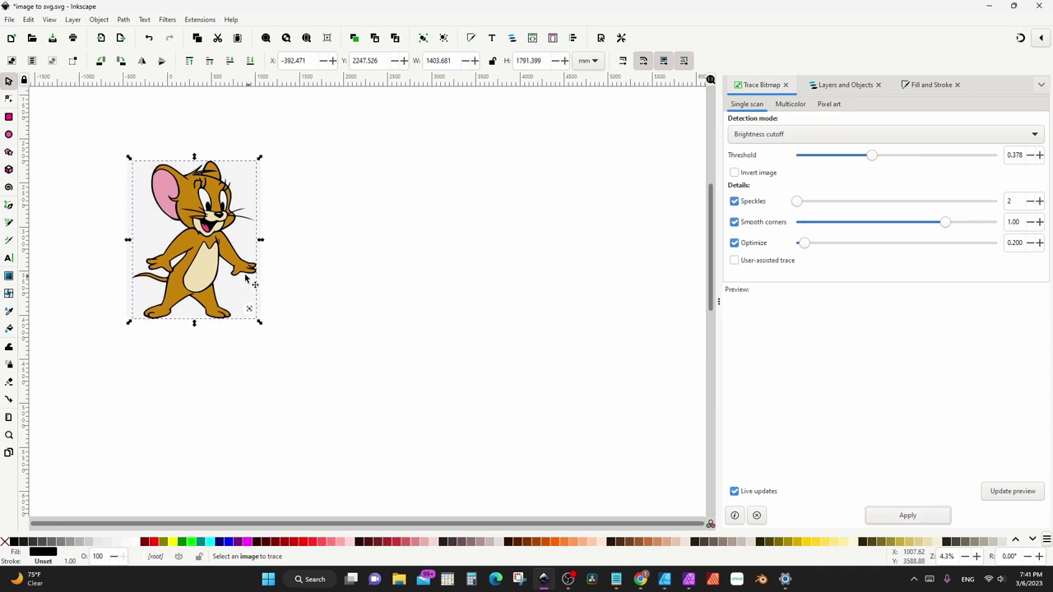
left_click_drag(211, 245, 364, 249)
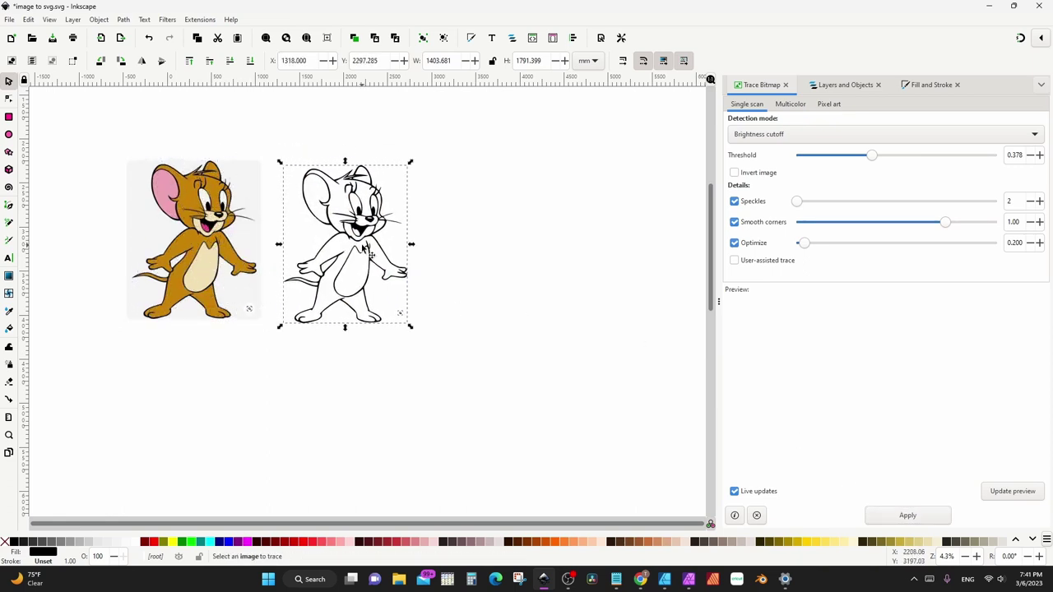
Break the traced mouse outline apart into separate paths and group all the pieces
left_click(124, 19)
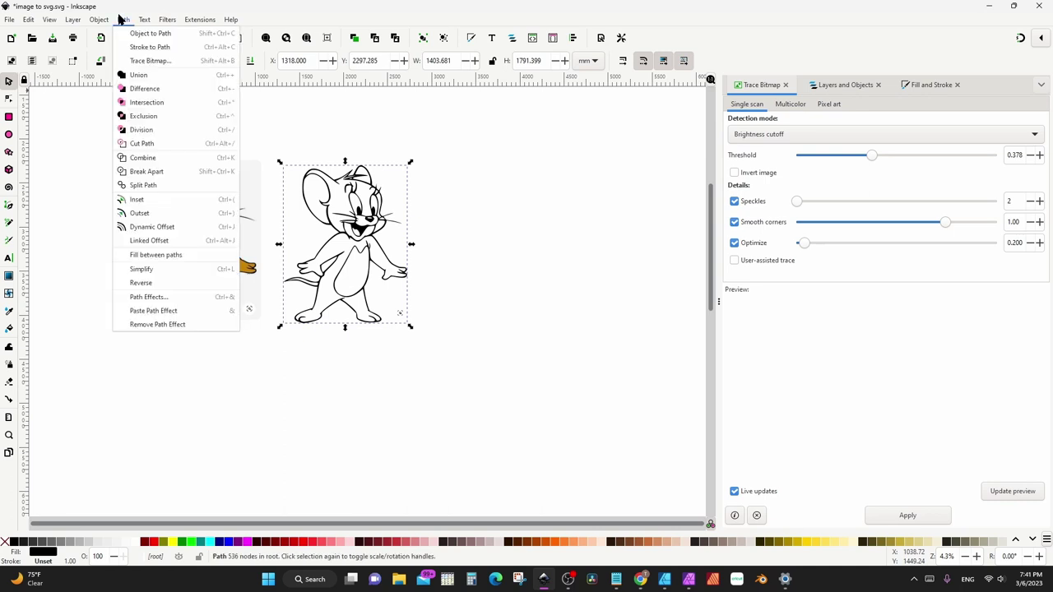
left_click(147, 171)
left_click(864, 89)
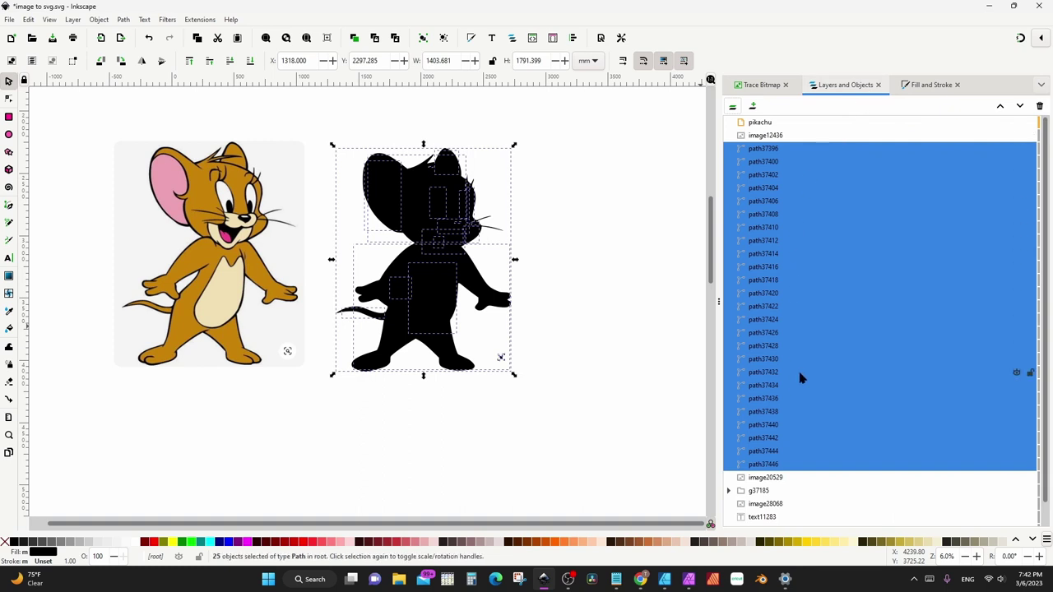
key("ctrl+g")
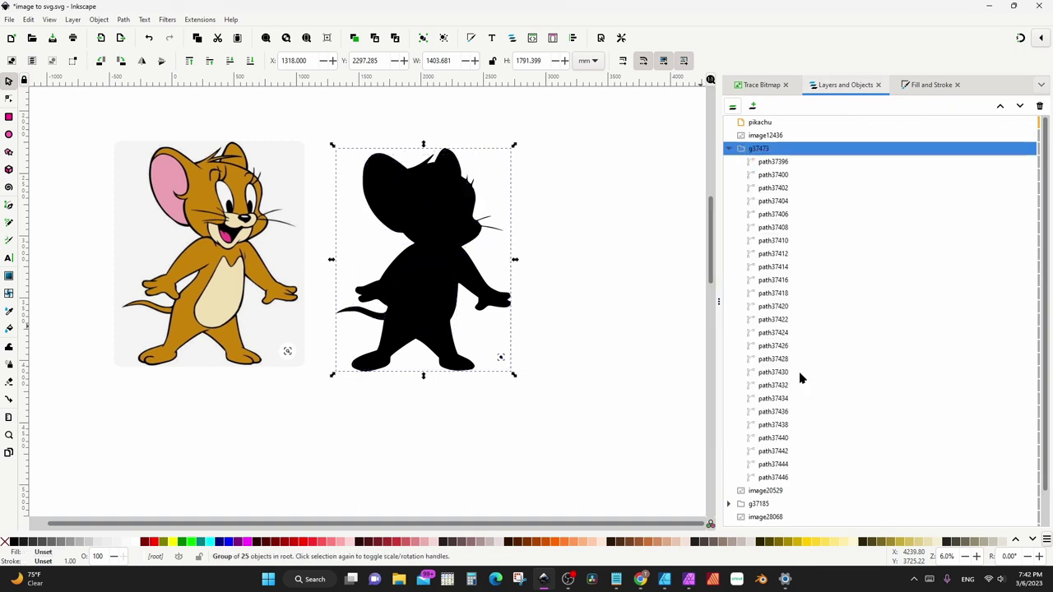
Move the full mouse silhouette path aside to identify its shape, and undo the move
left_click(791, 163)
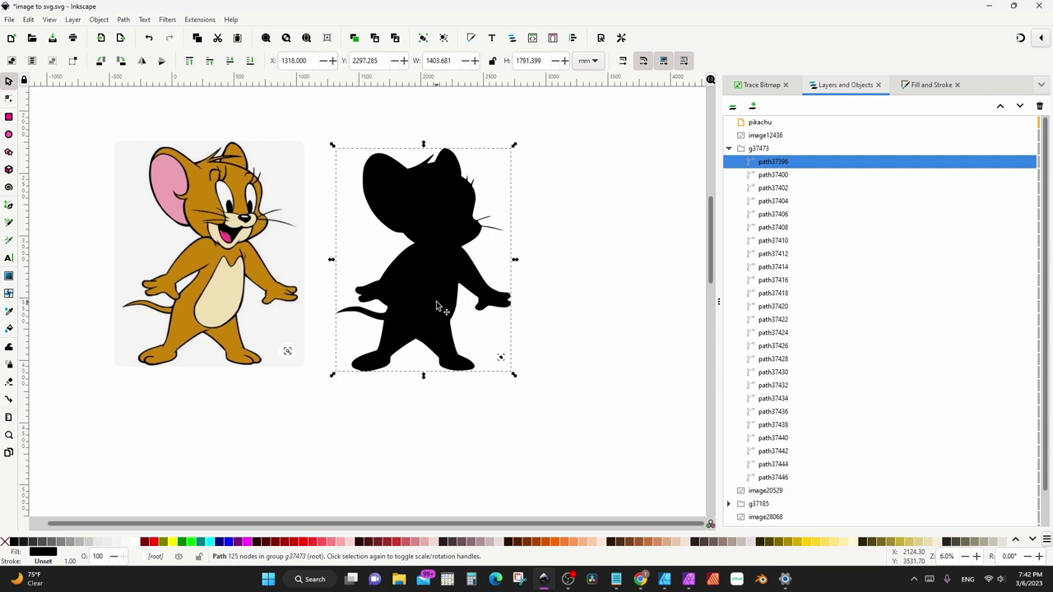
mouse_move(436, 303)
left_mouse_down()
mouse_move(599, 318)
mouse_move(621, 303)
left_mouse_up()
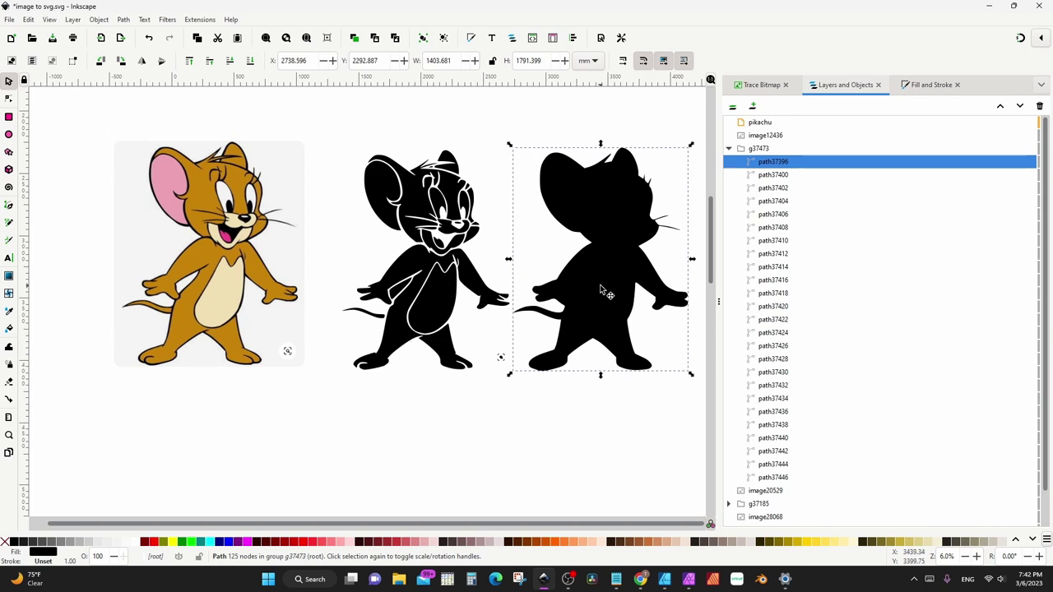
key("ctrl+z")
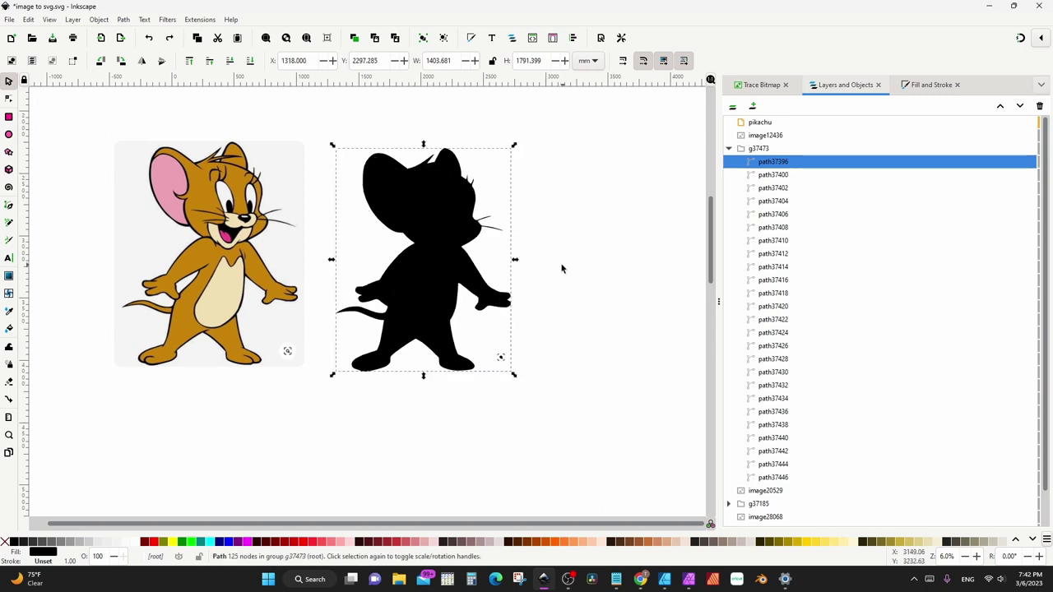
Rename the full mouse silhouette path as background and move it to the bottom of its group's stacking order
double_click(786, 163)
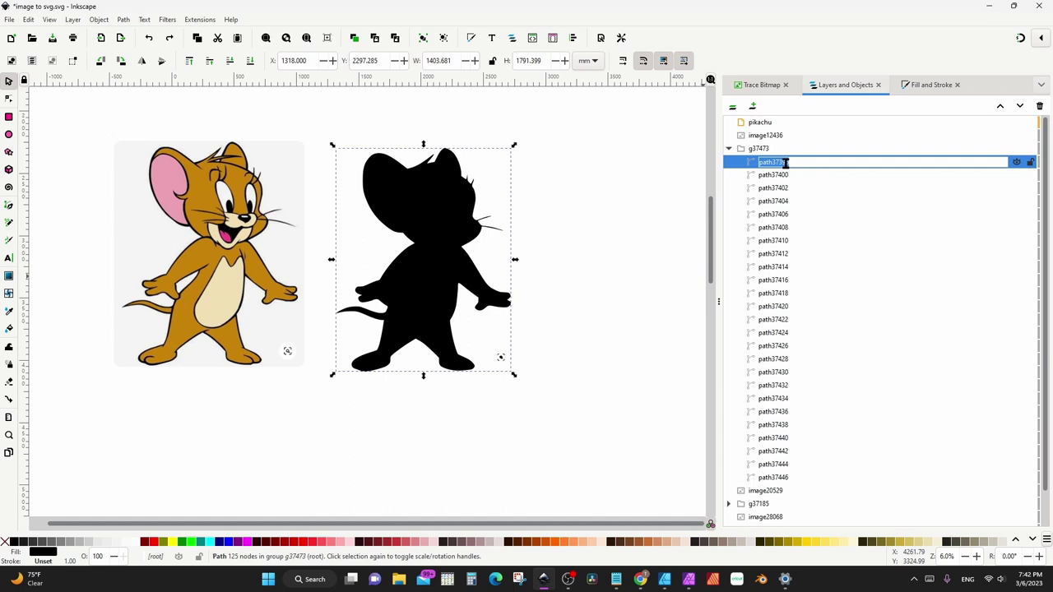
type("background")
key("Return")
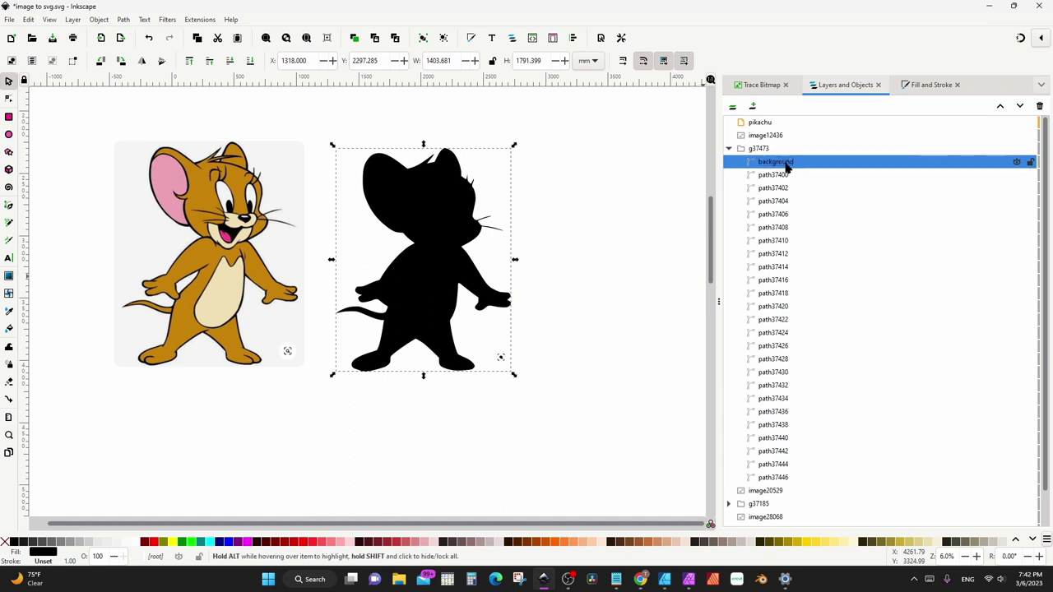
left_click_drag(785, 164, 798, 488)
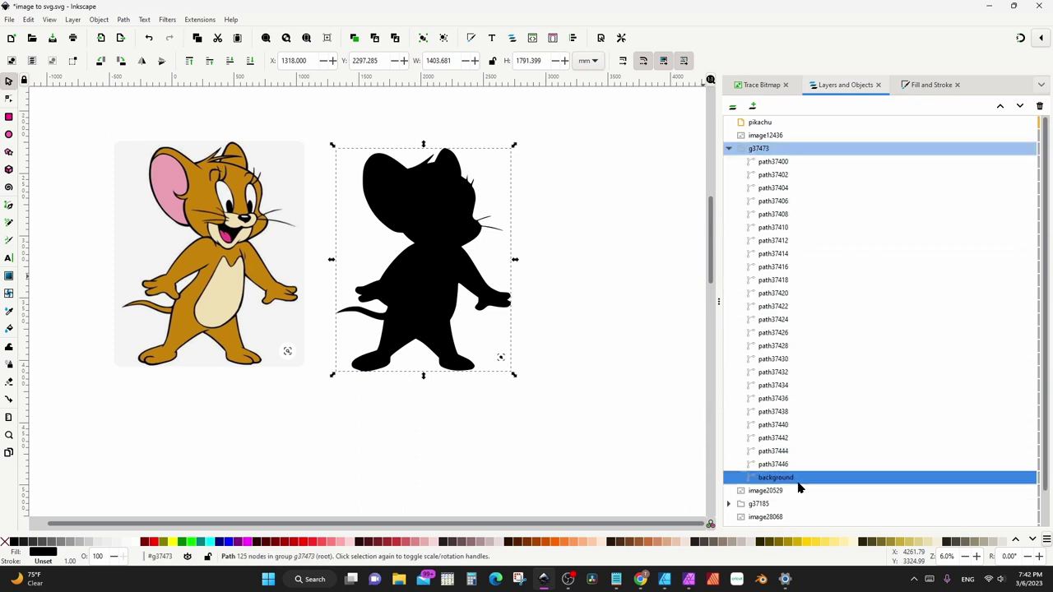
Move the mouse's belly path aside to identify its shape, and undo the move
left_click(787, 165)
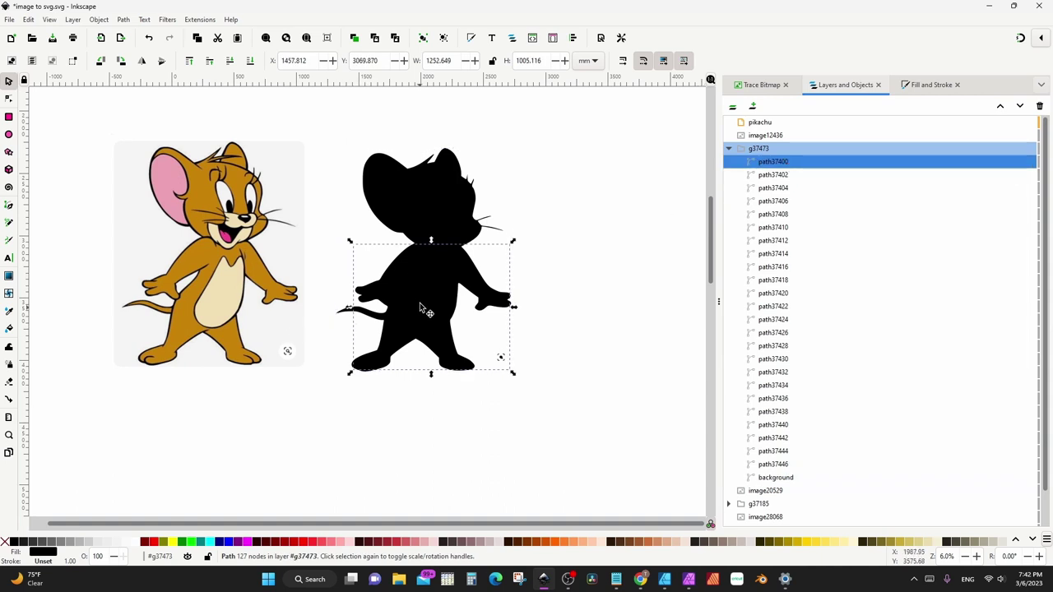
left_click_drag(424, 311, 531, 307)
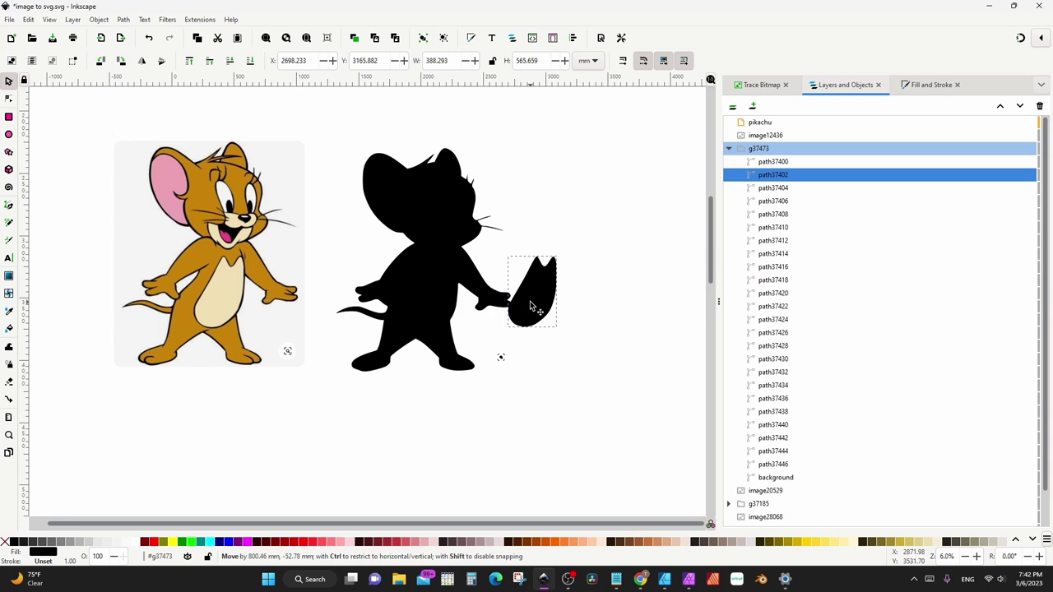
key("ctrl+z")
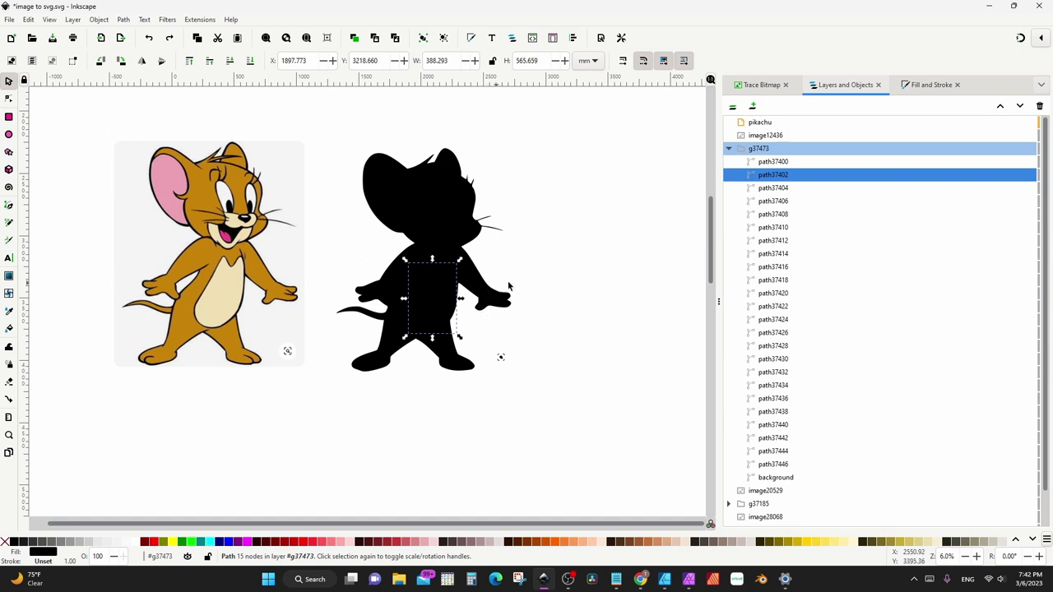
Fill the belly path with the cream colour sampled from the belly in the original mouse image
left_click(930, 85)
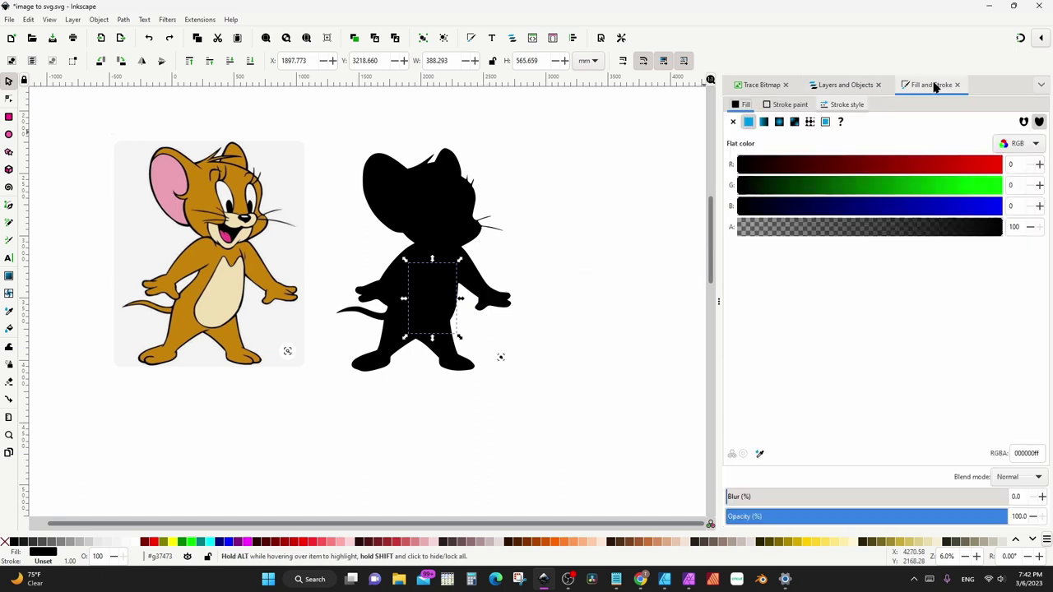
left_click(761, 456)
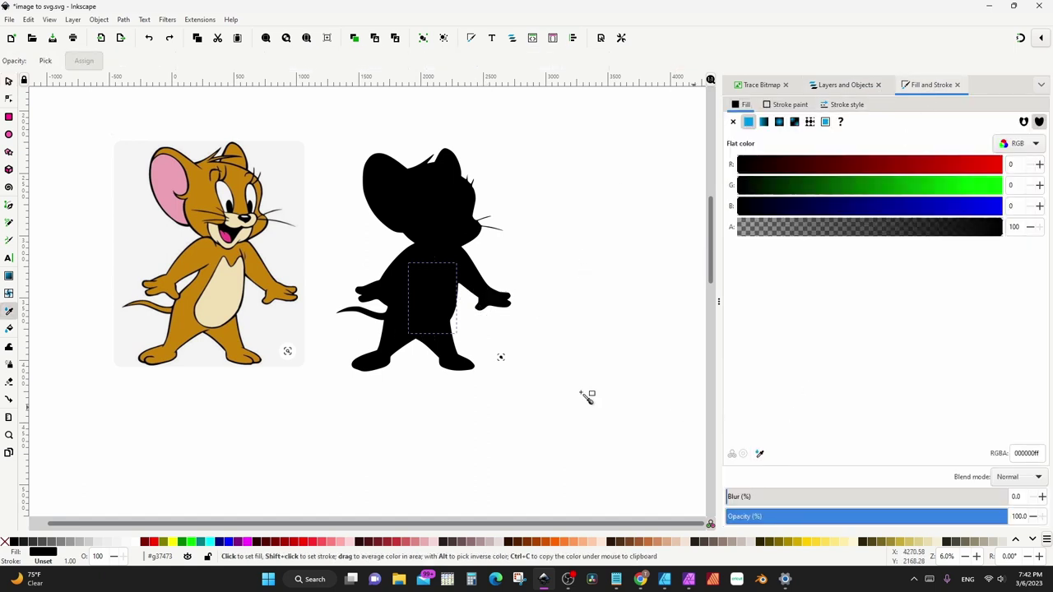
left_click(224, 301)
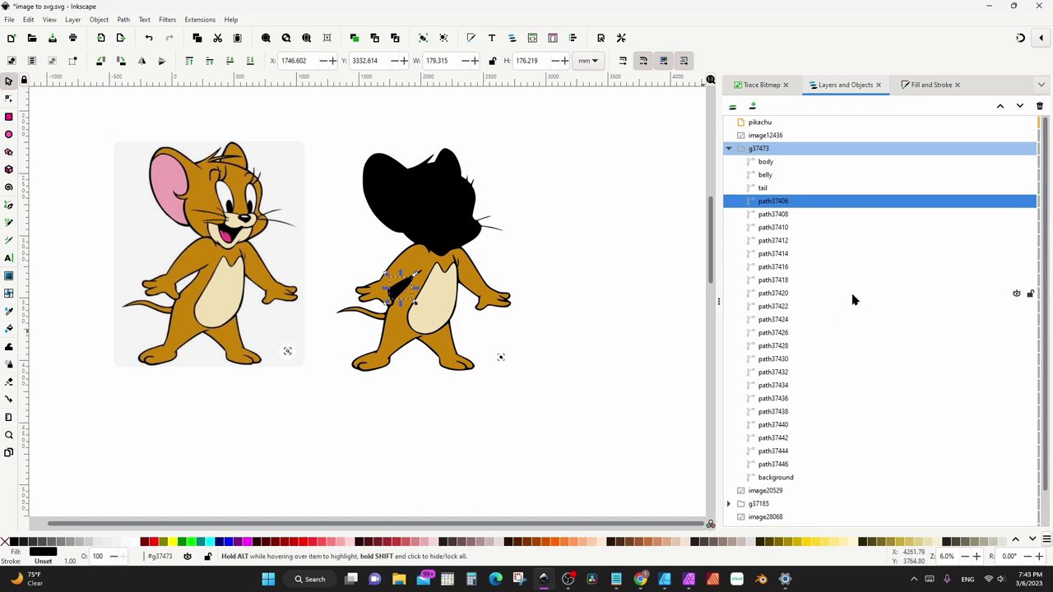
Cut the small black gap between the mouse's arm and body out of the background path with a Difference operation
left_click(783, 480, "ctrl")
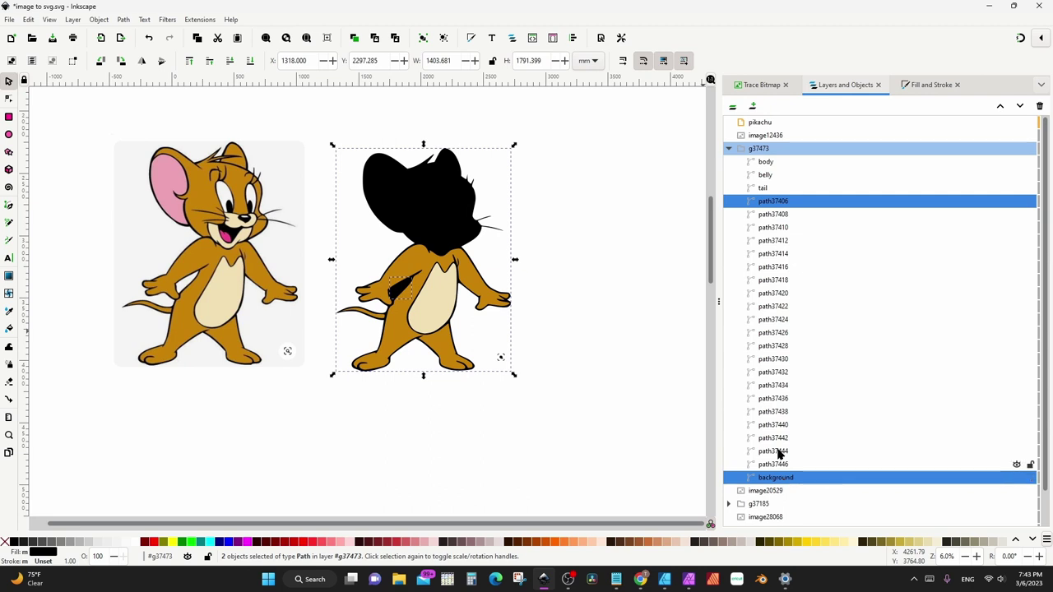
left_click(126, 19)
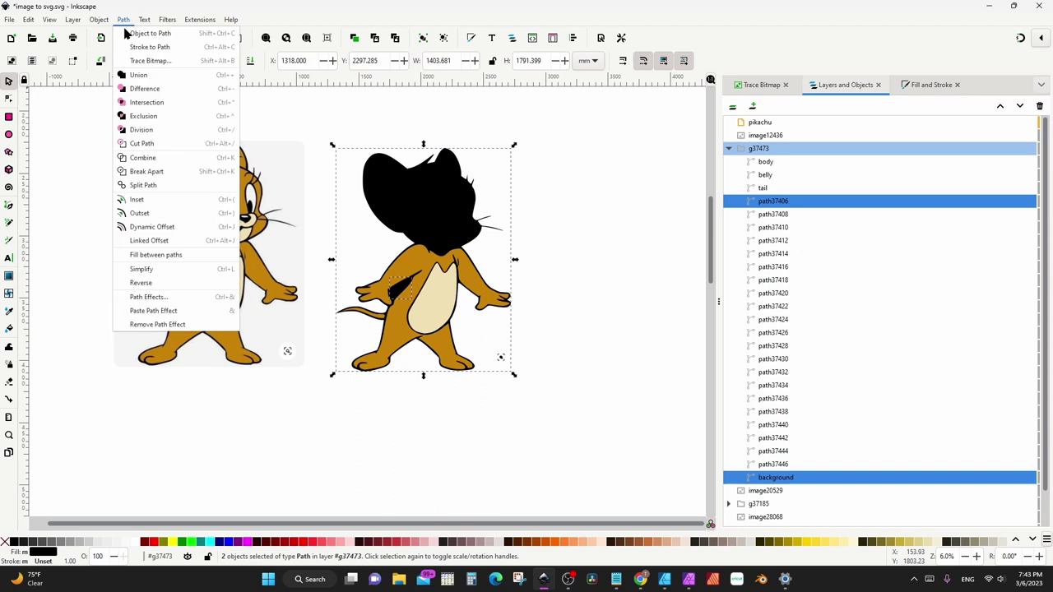
left_click(131, 89)
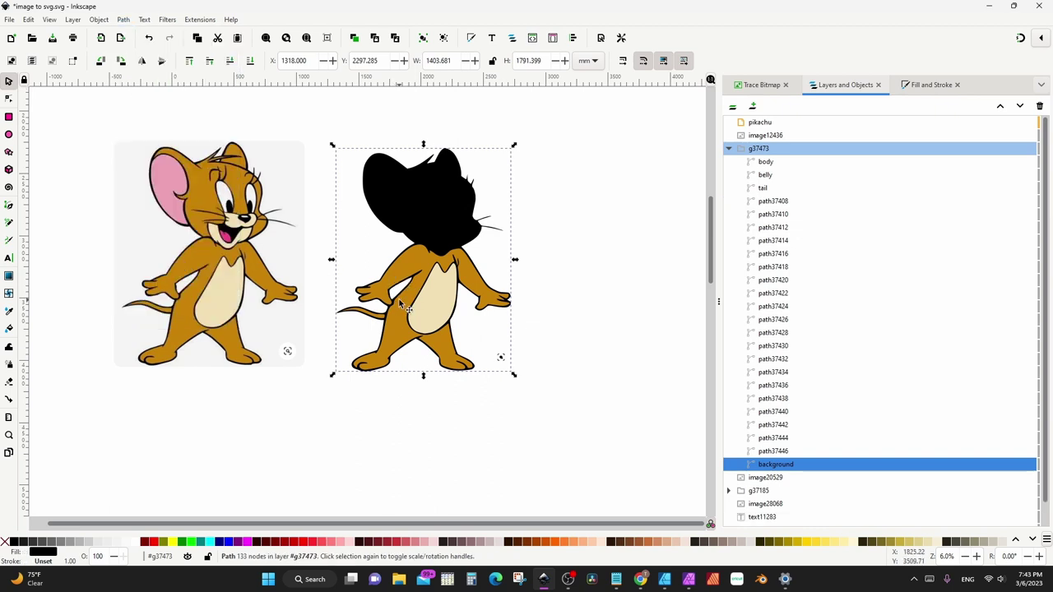
Fill the path under the mouse's mouth with the cream colour sampled from the belly, and rename it chin
left_click(783, 202)
key("ctrl+shift+f")
left_click(760, 453)
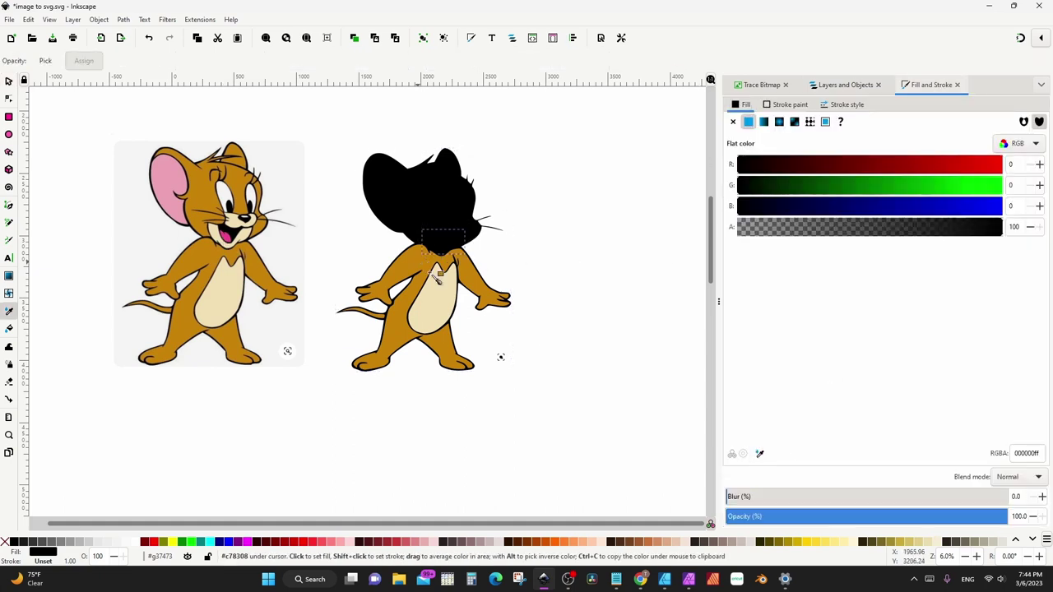
left_click(434, 288)
left_click(848, 87)
double_click(778, 201)
type("chin")
key("Return")
Fill the mouth's tongue path with the pink sampled from the original mouse image, and rename it tongue
left_click(791, 216)
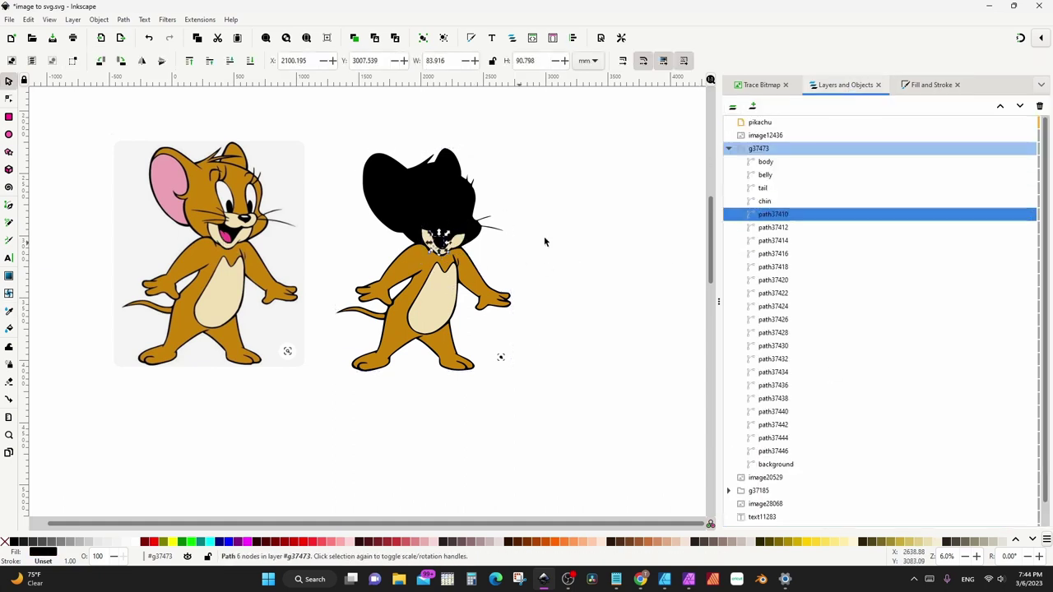
key("ctrl+shift+f")
left_click(759, 454)
left_click(222, 239)
left_click(845, 85)
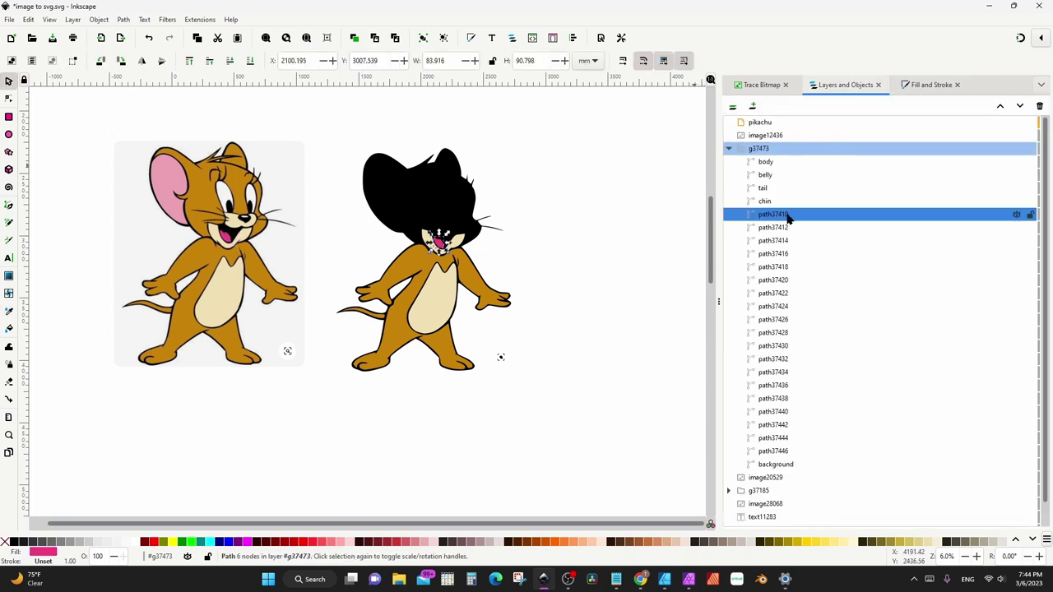
double_click(788, 217)
type("tongue")
key("Return")
Fill the mouse's right-hand cheek path with the body's brown, and rename it cheek
left_click(774, 230)
left_click(931, 86)
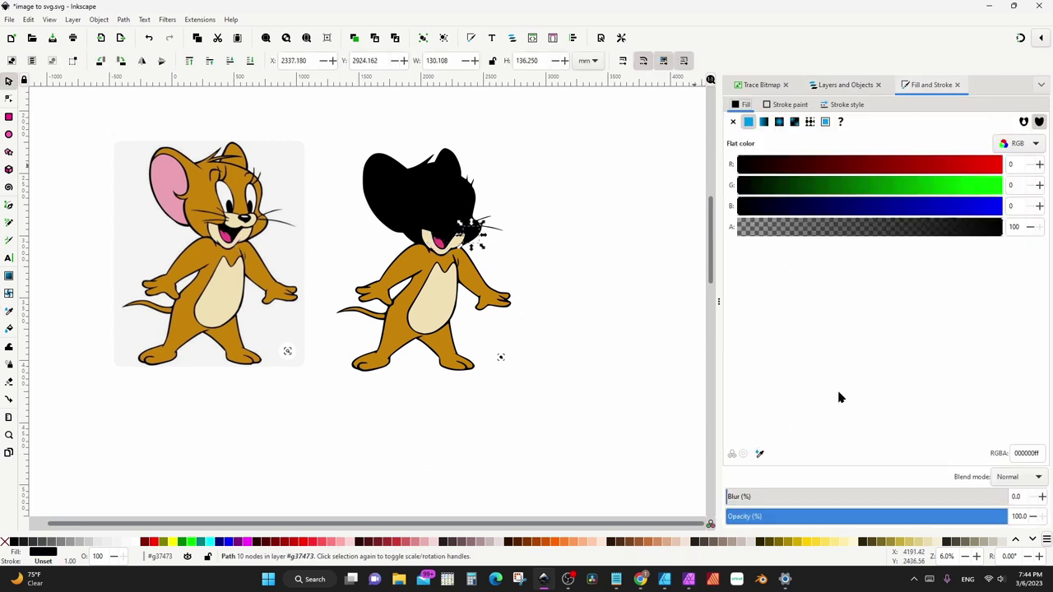
left_click(760, 454)
left_click(441, 239)
left_click(845, 84)
double_click(778, 227)
type("cheek")
key("Return")
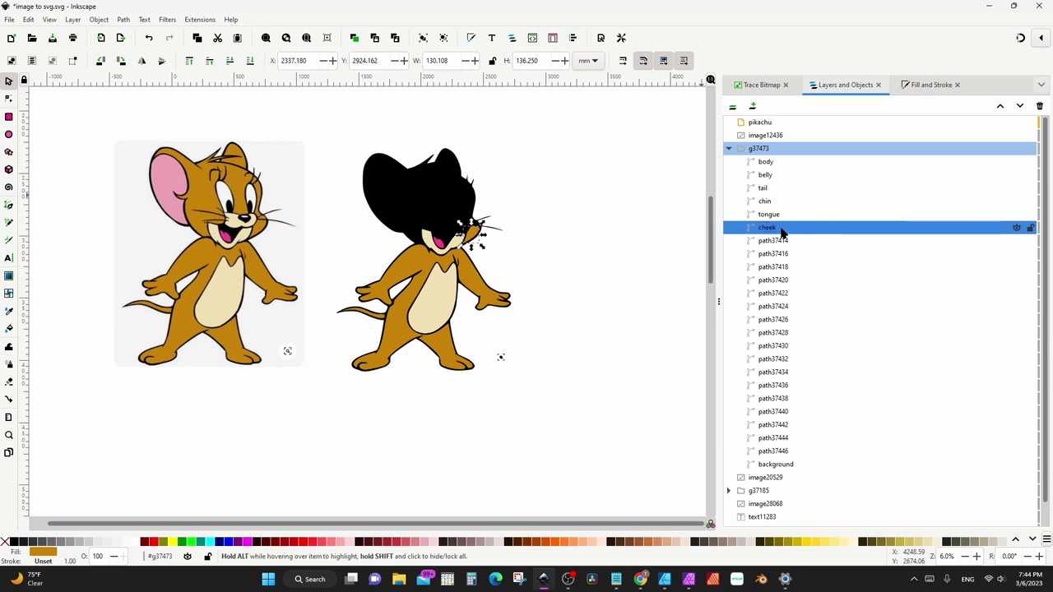
Fill the large face path with the brown sampled from the body, and rename it head
left_click(773, 242)
left_click(917, 86)
left_click(761, 455)
left_click(466, 271)
left_click(845, 86)
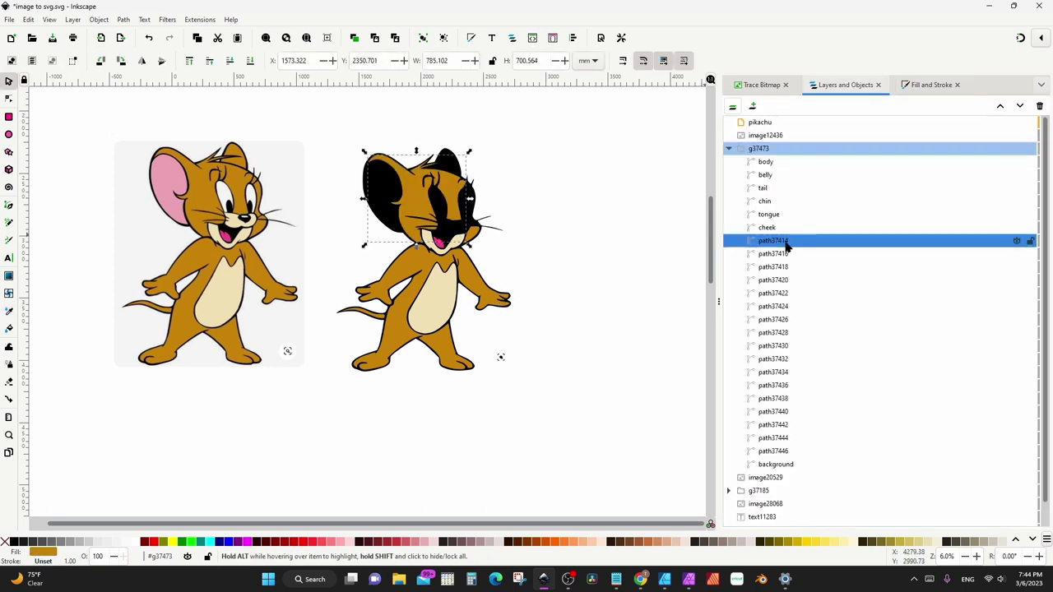
double_click(787, 244)
type("head")
key("Return")
Fill the muzzle path around the nose with the cream colour sampled from the belly, and rename it nose
left_click(777, 254)
left_click(927, 86)
left_click(759, 455)
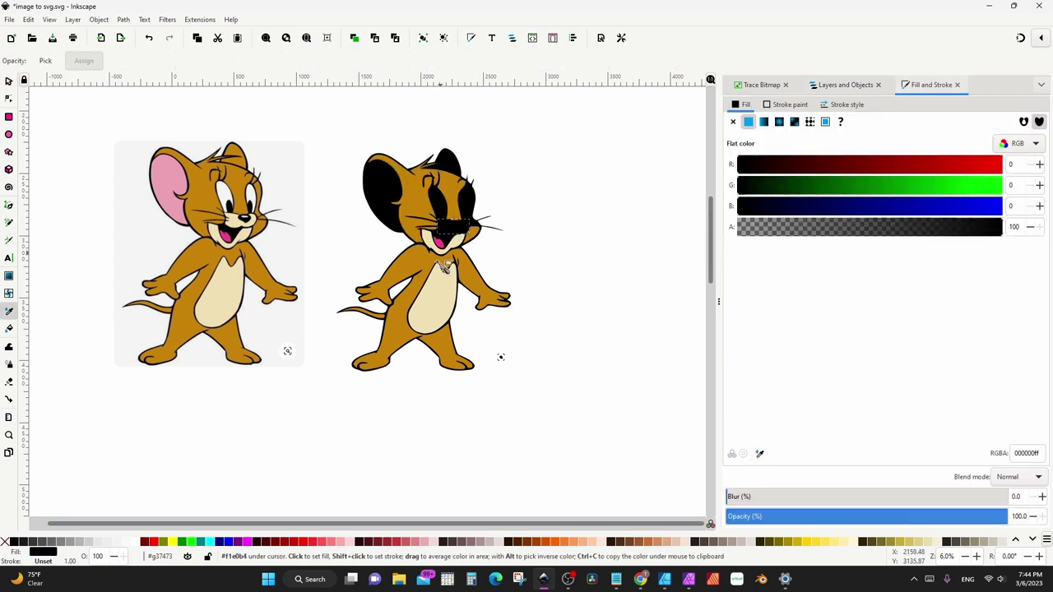
left_click(444, 267)
left_click(845, 85)
double_click(778, 253)
type("nose")
key("Return")
Fill the large inner ear path with the pink sampled from the original mouse image, and rename it ear
left_click(778, 267)
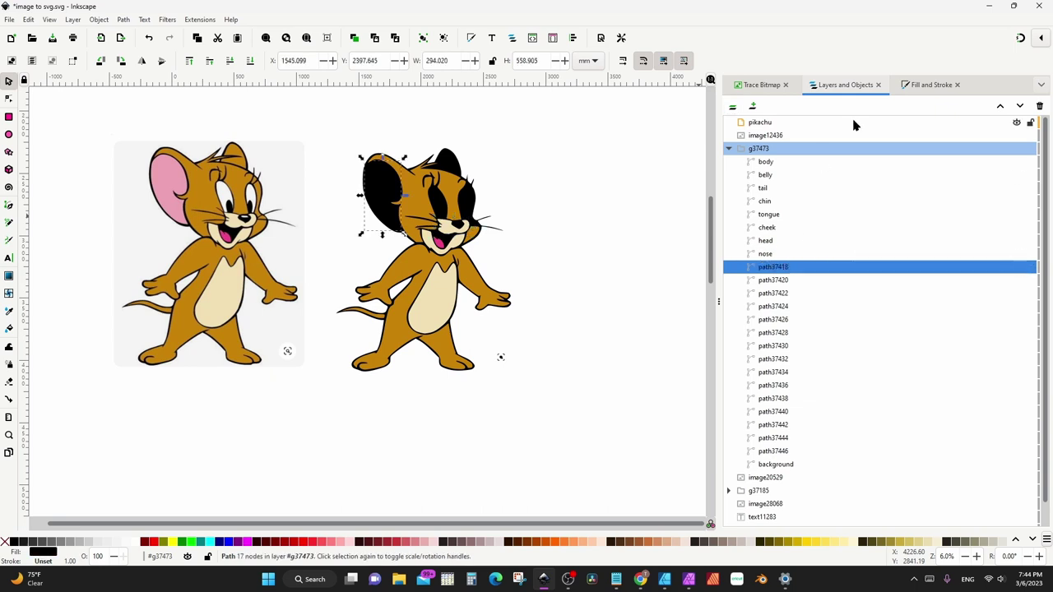
key("ctrl+shift+f")
left_click(759, 453)
left_click(169, 185)
left_click(845, 85)
double_click(777, 267)
type("ear")
key("Return")
Fill the small path between the nose and the whiskers with the body's brown, and rename it cheek1
left_click(778, 279)
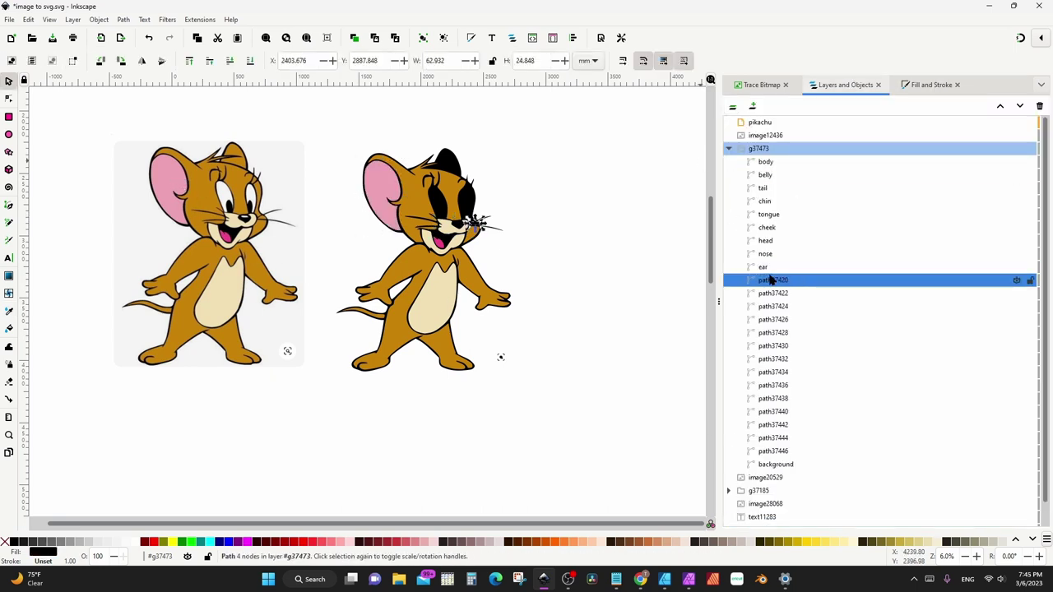
left_click(928, 86)
left_click(759, 453)
left_click(463, 278)
left_click(844, 84)
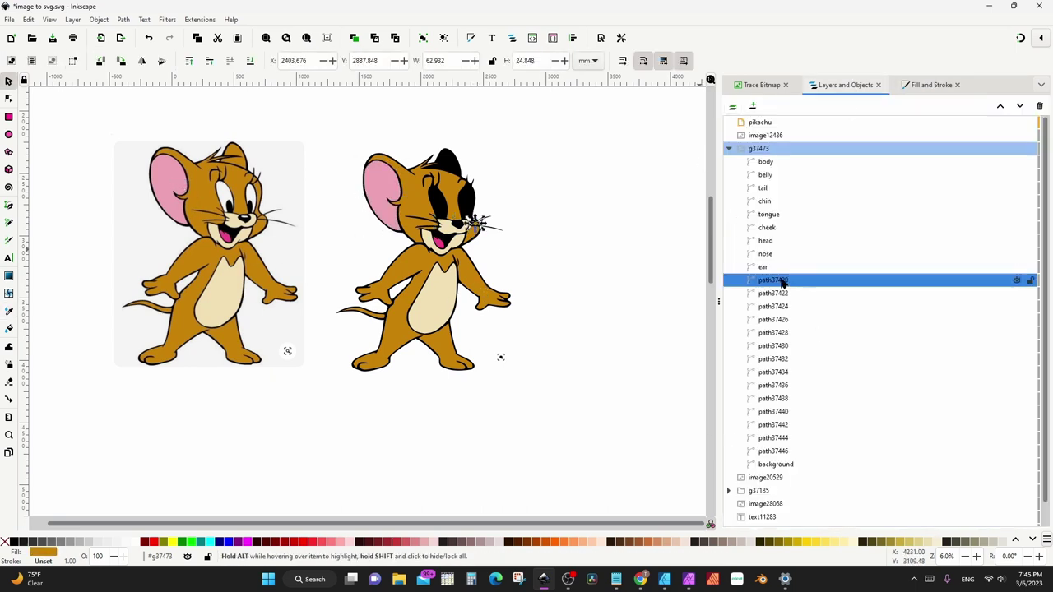
double_click(781, 282)
type("cheek")
key("Return")
Fill the small highlight path on the mouse's nose with white
left_click(777, 294)
left_click(928, 85)
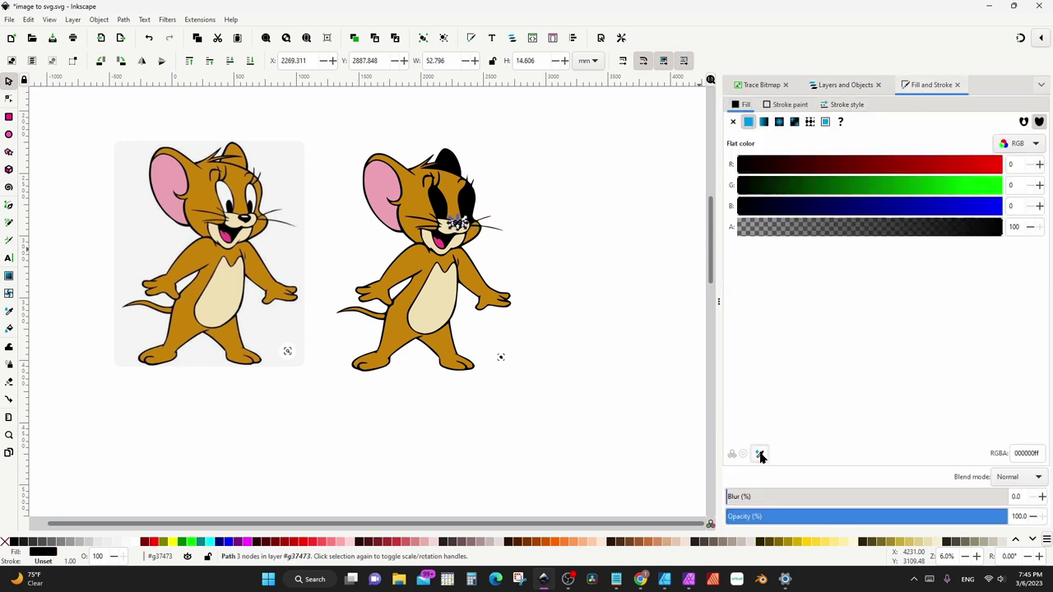
left_click(847, 84)
Fill the narrow path along the outer side of the right eye with the body's brown, and rename it head
left_click(783, 306)
key("ctrl+shift+f")
left_click(760, 453)
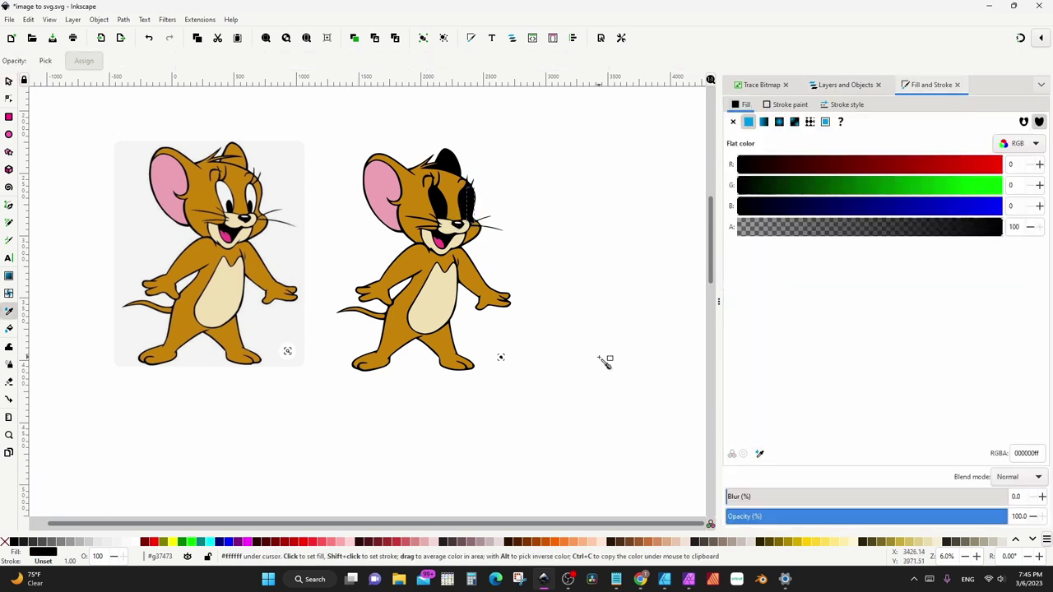
left_click(472, 278)
left_click(853, 87)
double_click(777, 307)
type("head")
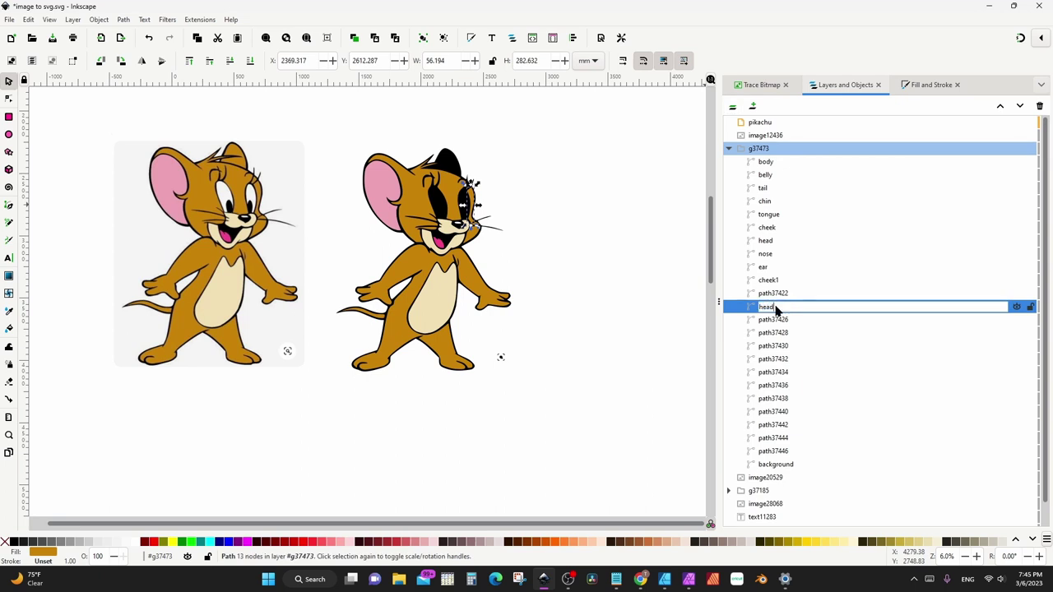
key("Return")
Rename the nose highlight path as head
double_click(773, 294)
type("head")
key("Return")
Fill the mouse's left eye path with white sampled from the blank canvas, and rename it eye
left_click(771, 320)
left_click(921, 87)
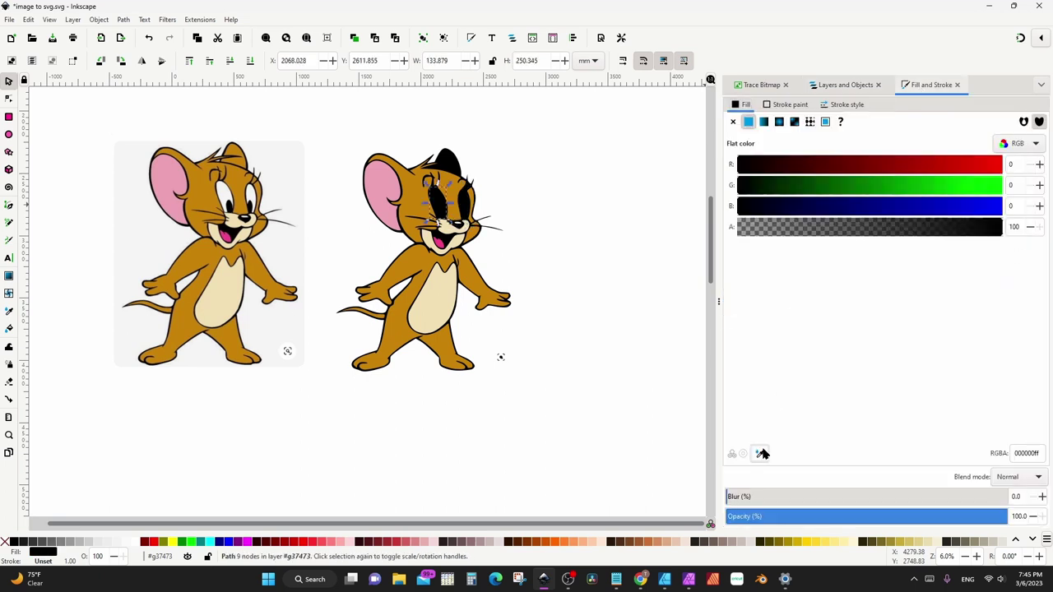
left_click(759, 453)
left_click(662, 372)
left_click(856, 86)
double_click(767, 321)
type("eye")
key("Return")
Fill the mouse's right eye path with white, and rename it eye
left_click(785, 334)
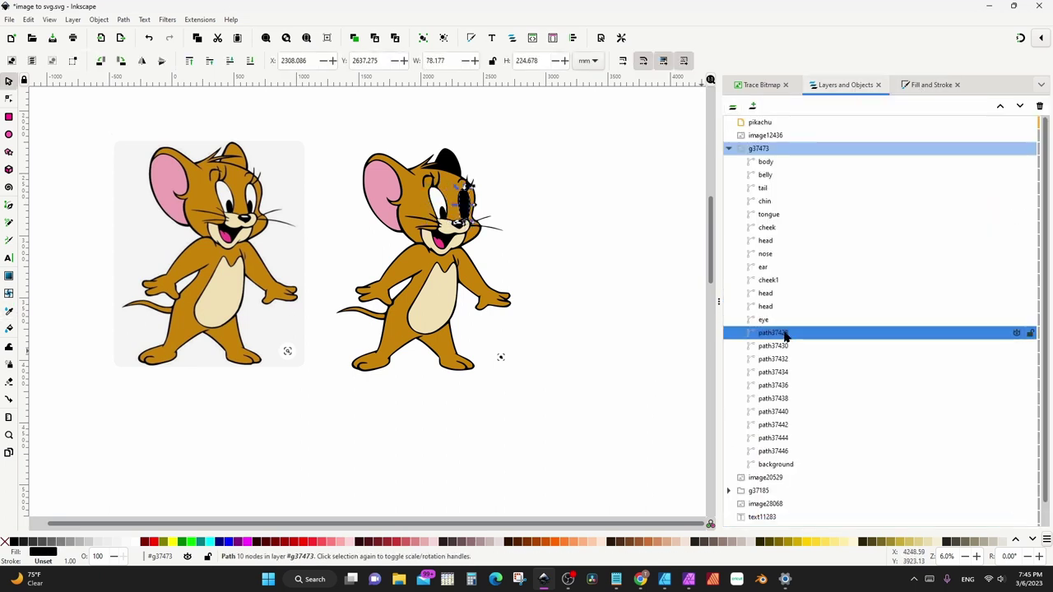
left_click(922, 86)
left_click(845, 85)
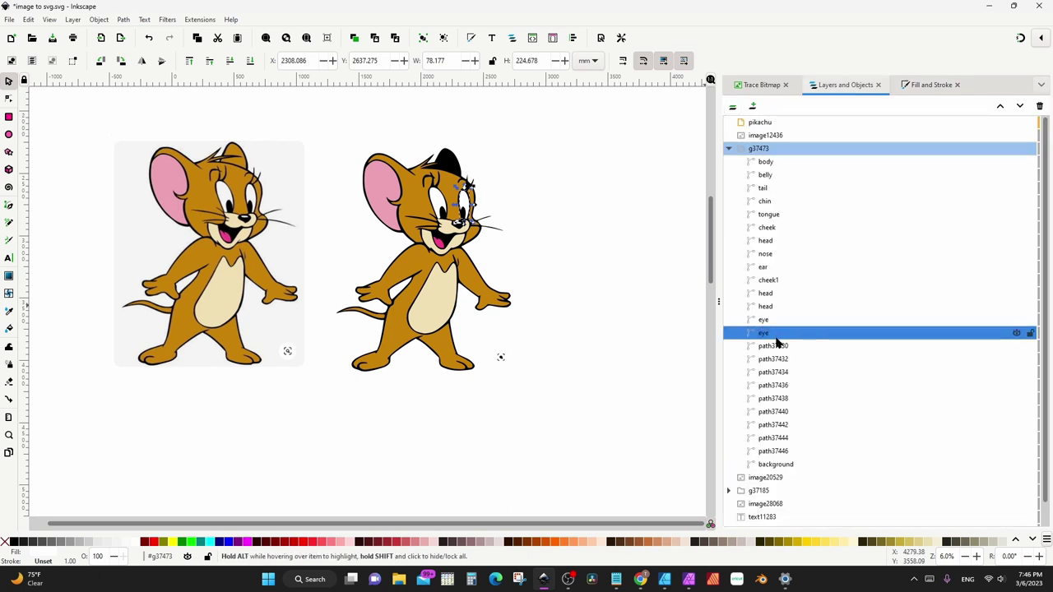
Fill the small path above the right eye with the body's brown, and rename it head
left_click(774, 345)
left_click(923, 85)
left_click(760, 453)
left_click(496, 298)
left_click(847, 86)
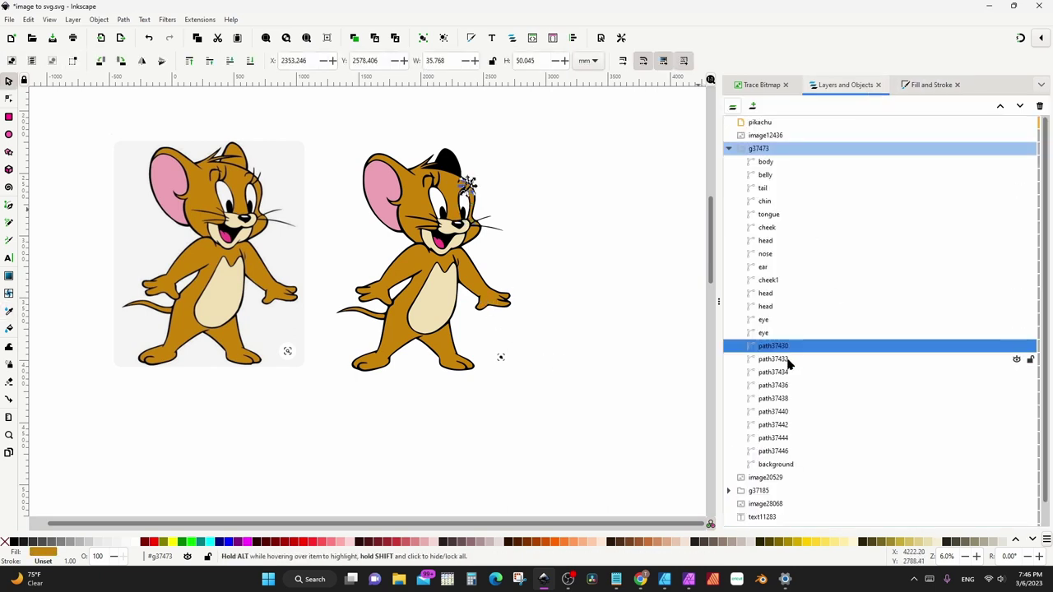
double_click(775, 346)
type("head")
key("Return")
Fill the smaller ear path on top of the head with the body's brown, and rename it ear
left_click(774, 360)
left_click(931, 85)
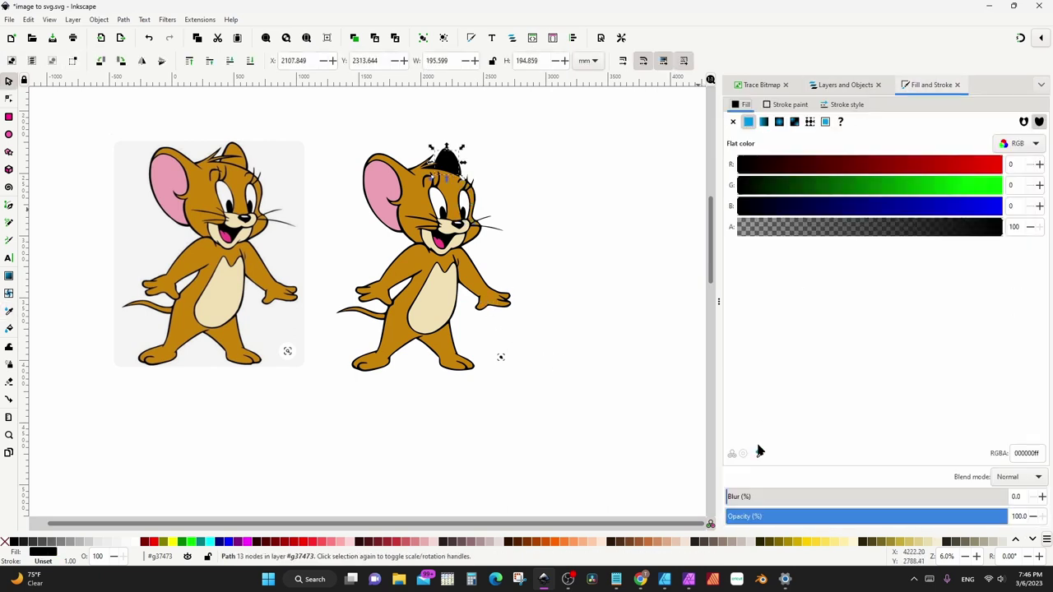
left_click(758, 453)
left_click(496, 298)
left_click(847, 86)
double_click(773, 360)
type("ear")
key("Return")
Cut the small gap in the mouse's hair tuft out of the background path with a Difference operation
left_click(774, 372)
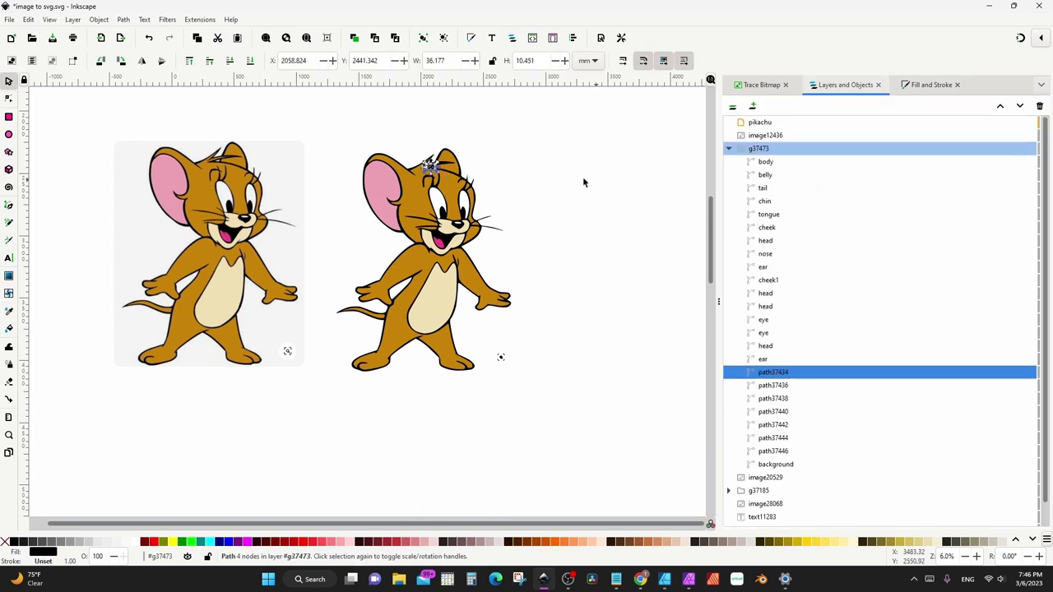
scroll(436, 157, "up", 4, "ctrl")
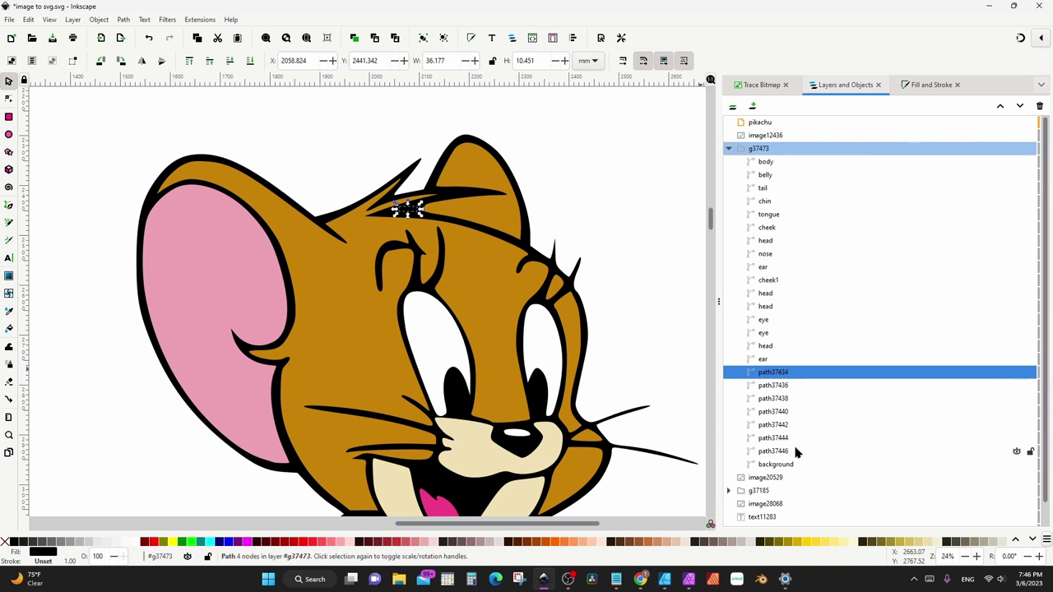
left_click(796, 466, "ctrl")
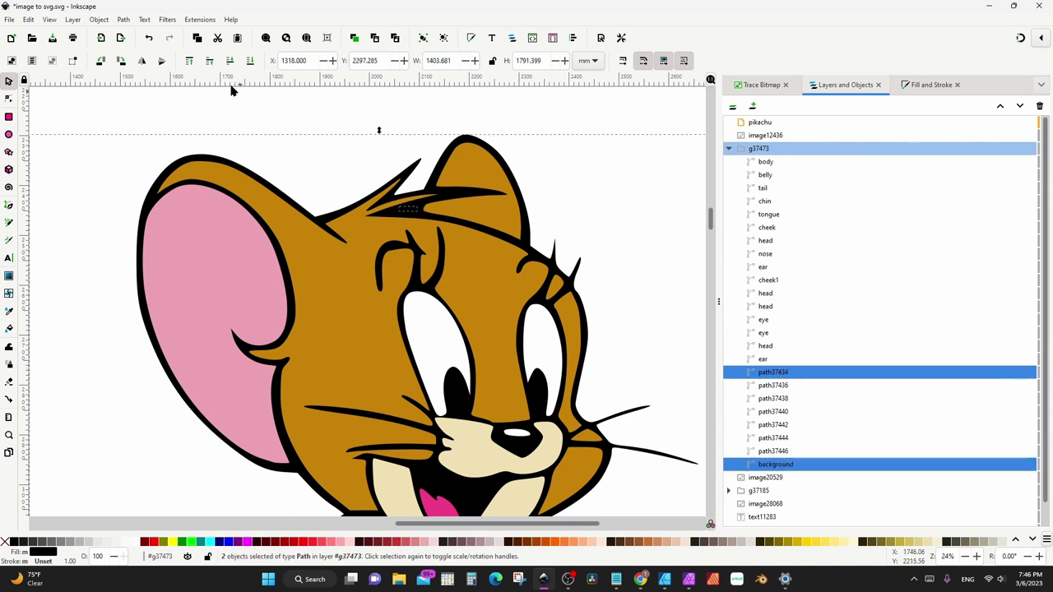
left_click(123, 19)
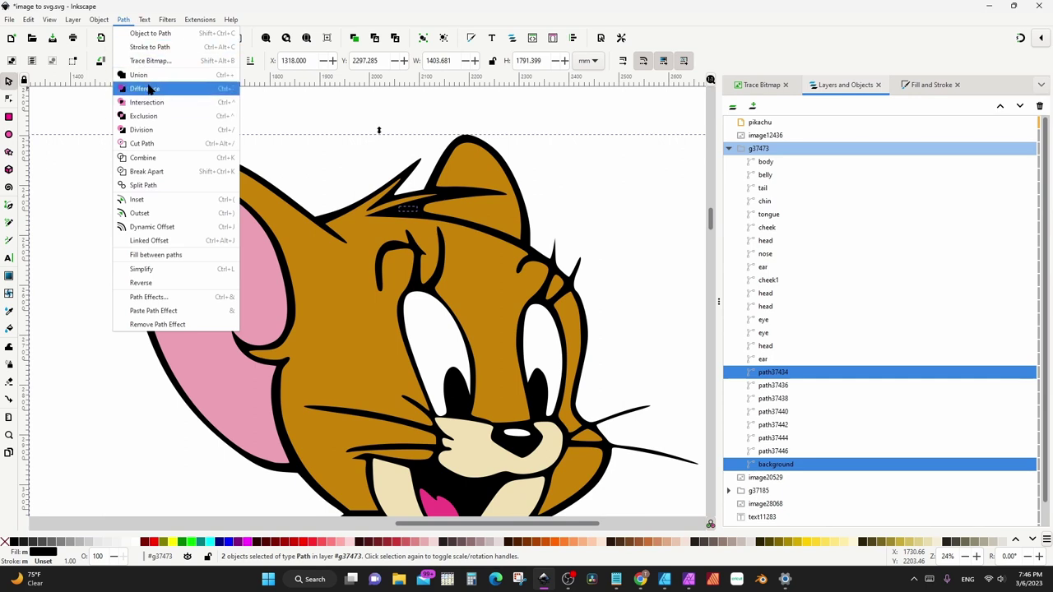
left_click(148, 89)
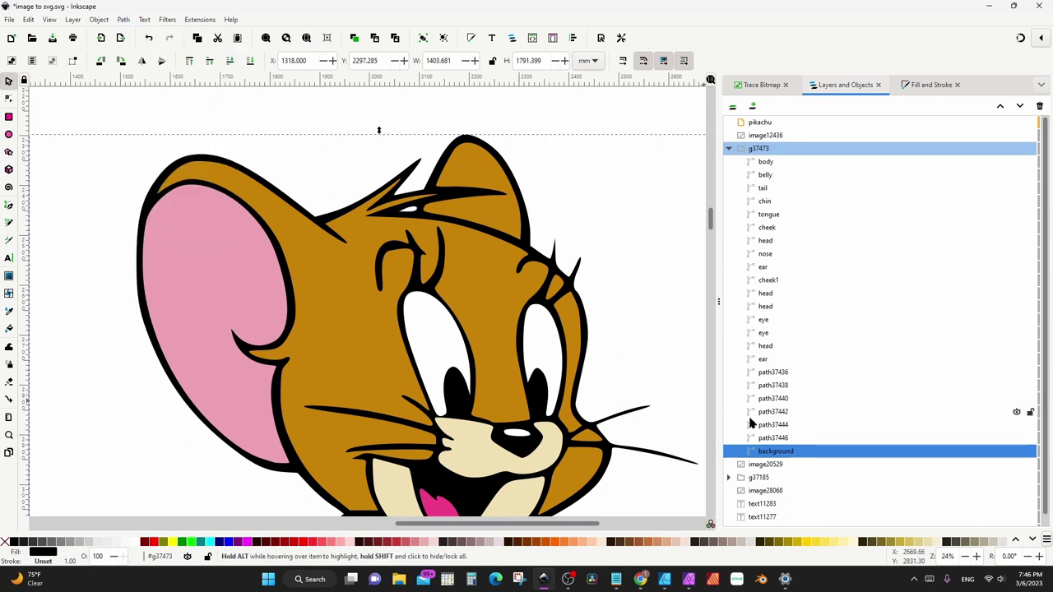
Select the six leftover icon paths, path37436 to path37446, beside the mouse's foot and delete them
left_click(788, 374)
scroll(507, 331, "down", 4)
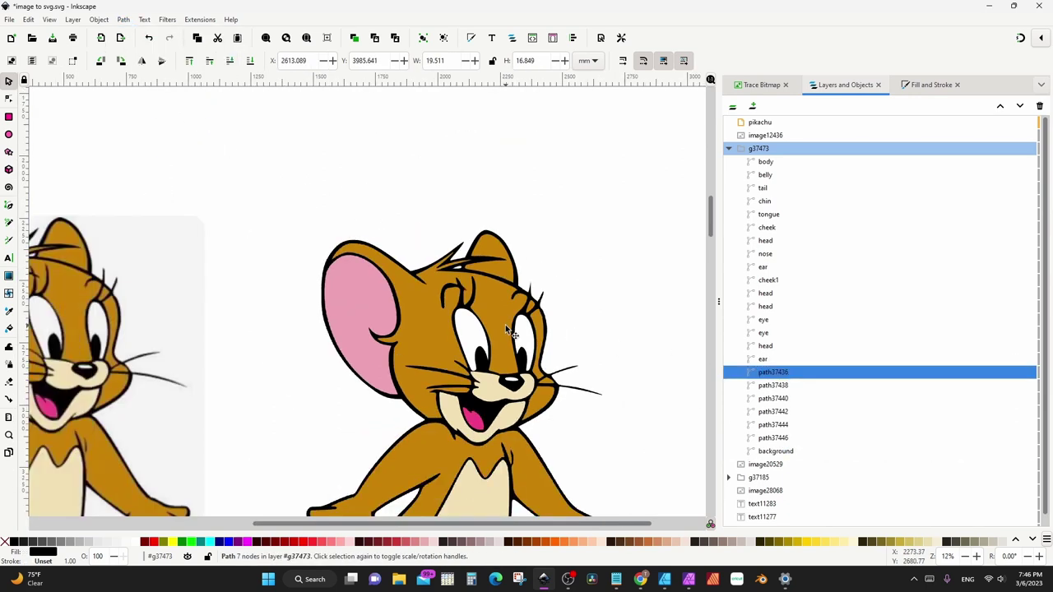
scroll(506, 331, "down", 2)
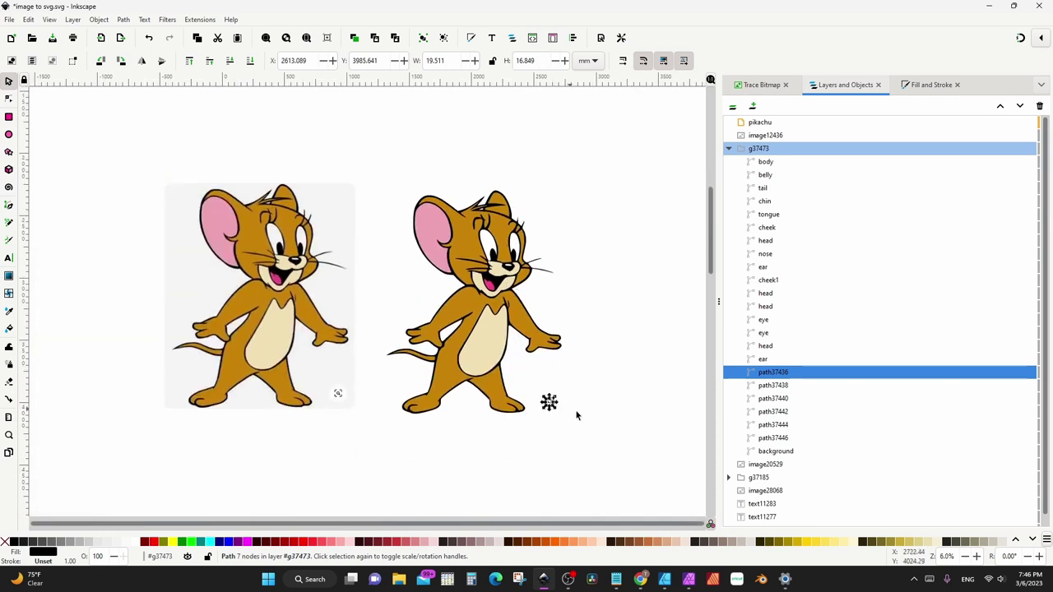
left_click(787, 386, "shift")
left_click(786, 399, "shift")
left_click(782, 411, "shift")
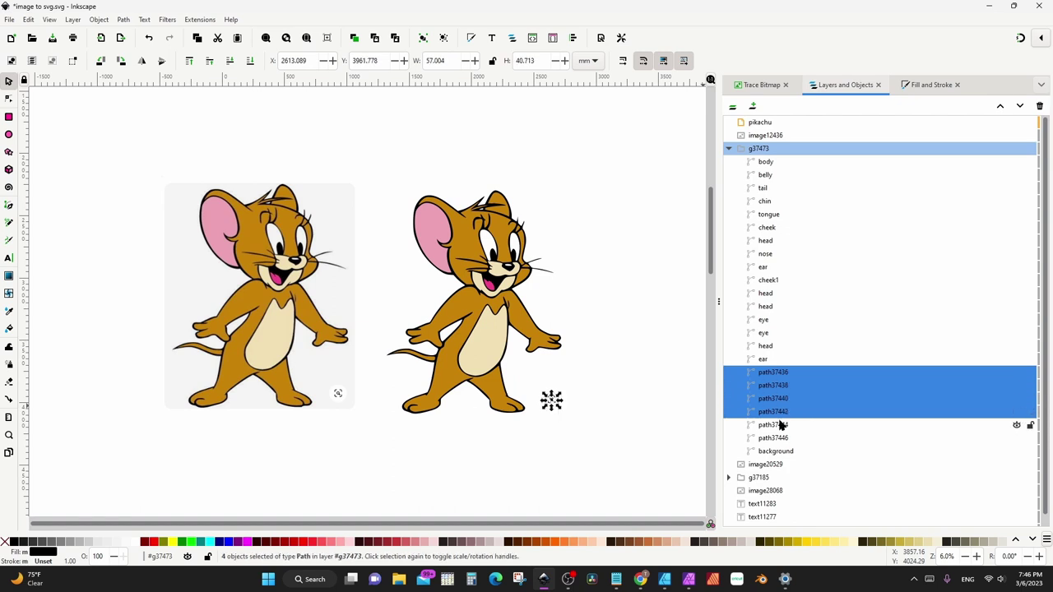
left_click(780, 425, "shift")
left_click(778, 440, "shift")
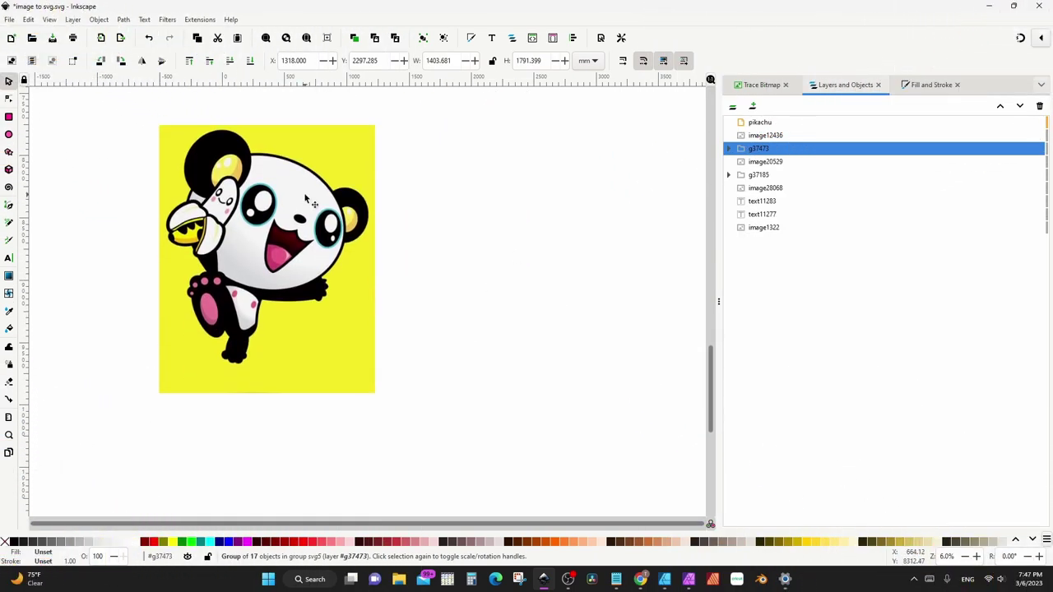
Try tracing the panda image using Brightness cutoff with a threshold of 0.033, and delete the resulting trace
left_click(764, 227)
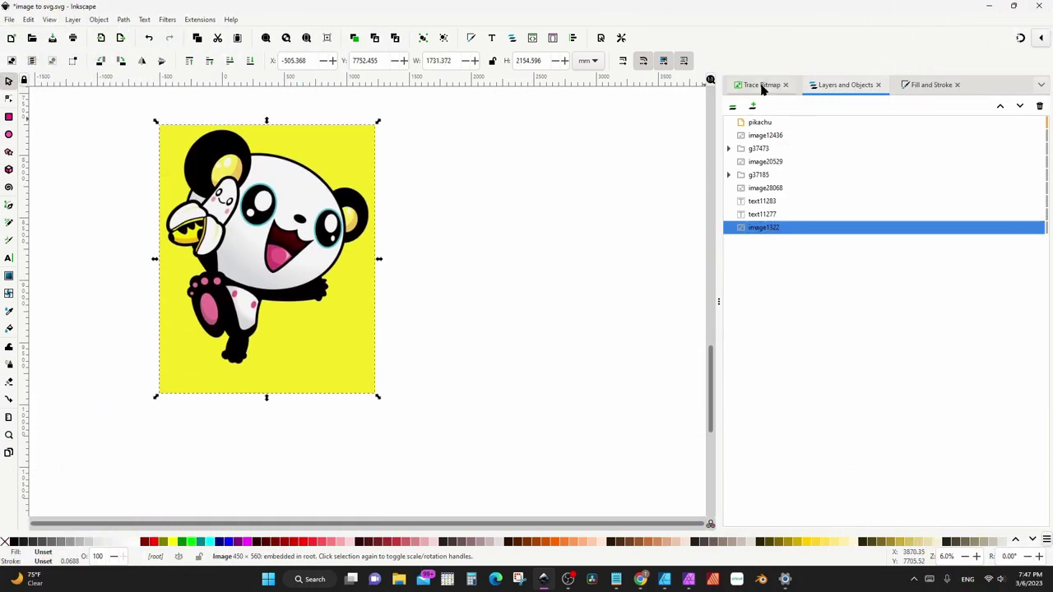
left_click(762, 86)
mouse_move(872, 159)
left_mouse_down()
mouse_move(808, 162)
mouse_move(848, 499)
mouse_move(887, 242)
mouse_move(841, 157)
mouse_move(799, 156)
left_mouse_up()
left_click(877, 513)
left_click_drag(306, 261, 561, 261)
left_click(303, 303)
key("Delete")
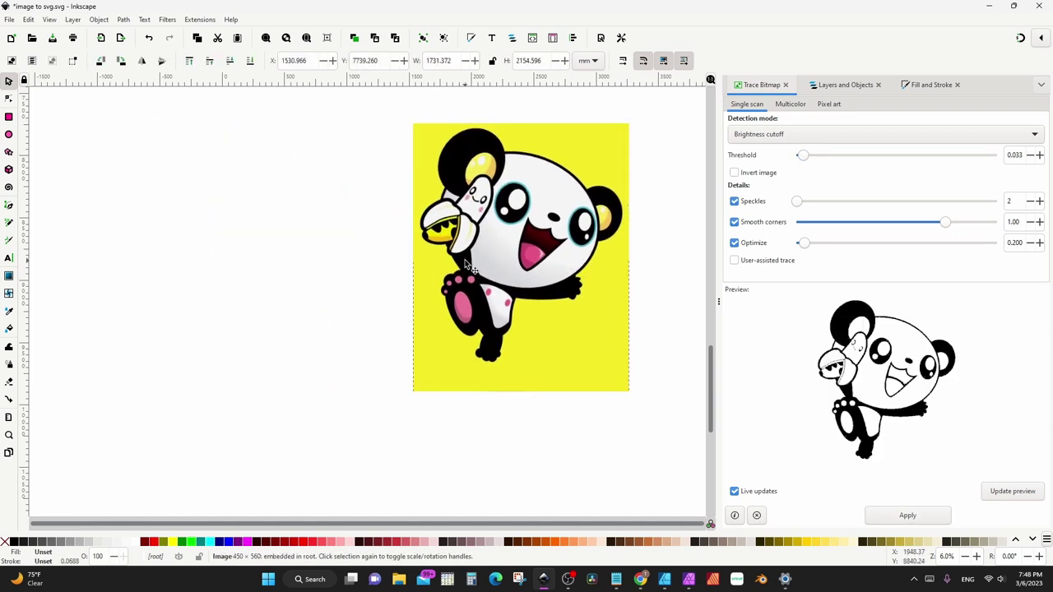
Trace the panda image using Brightness cutoff with a threshold of 0.287, and place the trace beside the original
left_click_drag(467, 270, 137, 275)
left_click_drag(801, 157, 853, 167)
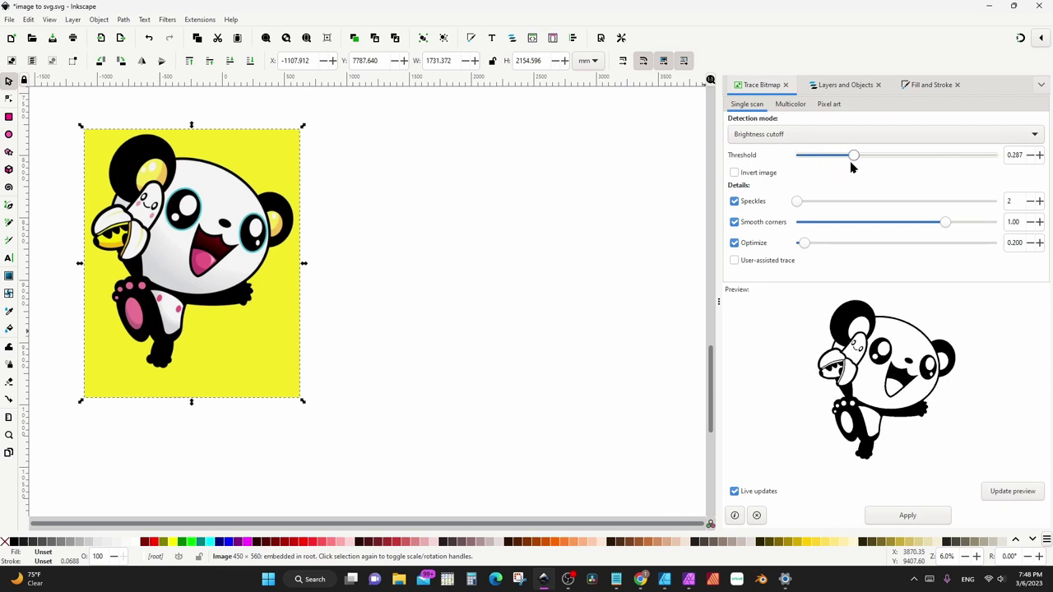
left_click(908, 515)
left_click_drag(227, 293, 487, 301)
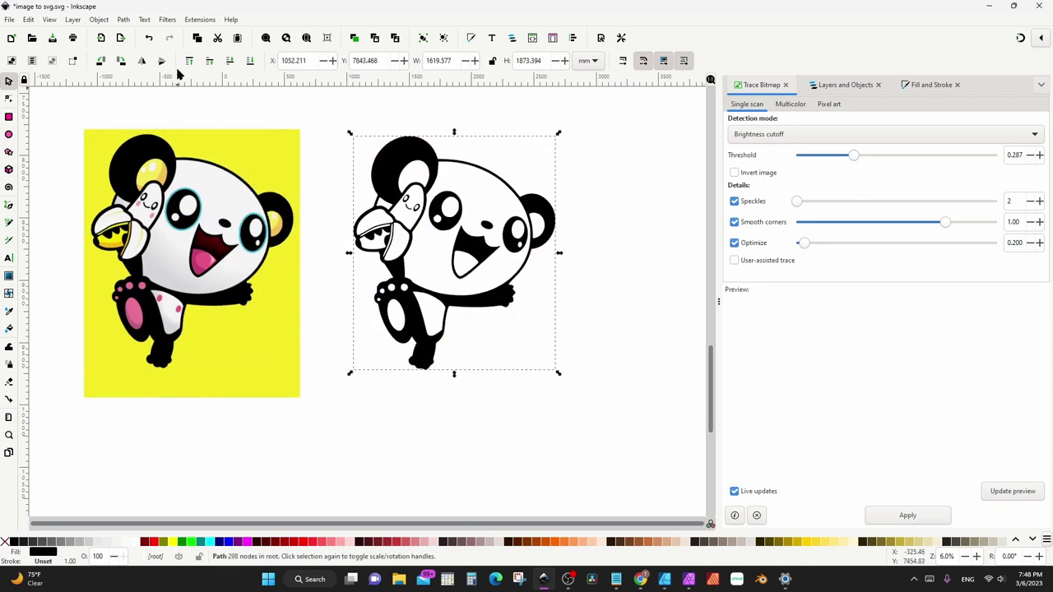
Break the panda trace apart into separate paths and group them
left_click(123, 19)
left_click(148, 172)
key("ctrl+shift+l")
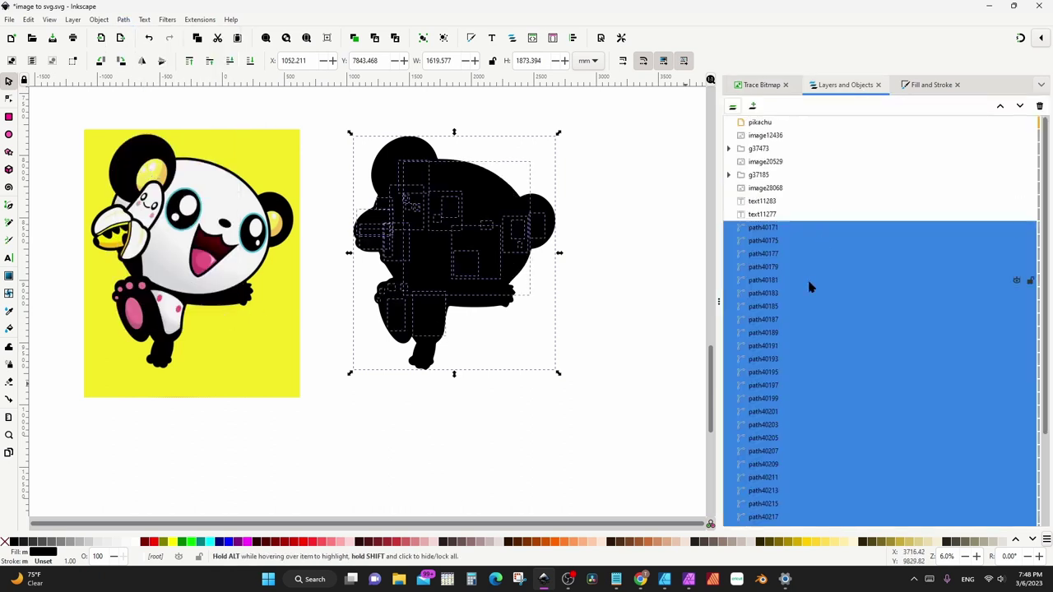
key("ctrl+g")
Move the first path of the panda group aside to identify its shape, and undo the move
left_click(786, 173)
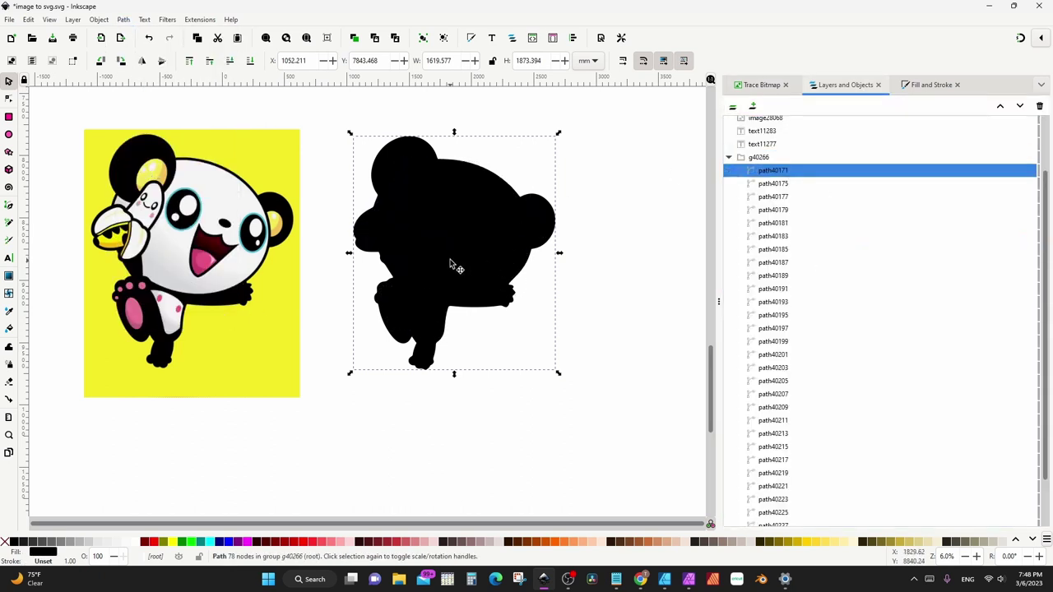
left_click_drag(451, 265, 598, 353)
key("ctrl+z")
Rename the panda's full silhouette path as background and move it to the bottom of its group's stacking order
double_click(772, 171)
type("bac")
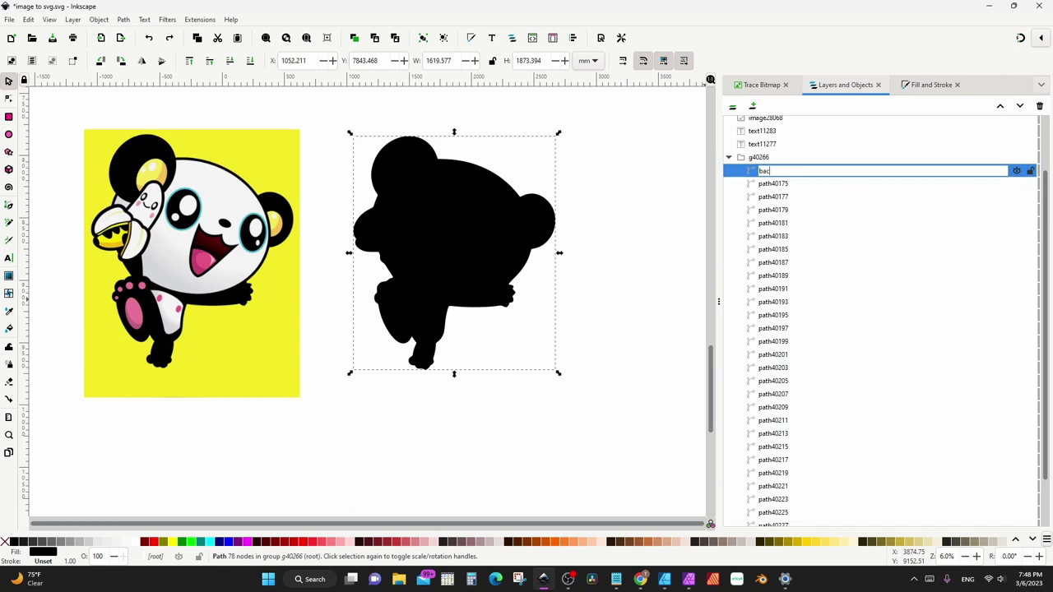
type("kground")
key("Return")
left_click_drag(773, 171, 814, 513)
left_click(783, 494)
scroll(802, 246, "up", 3)
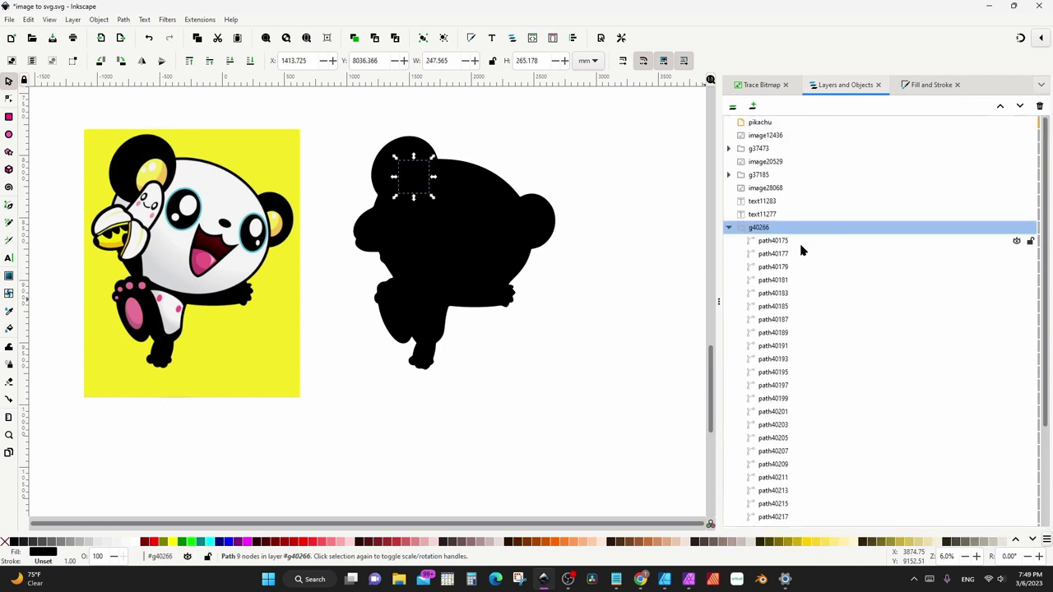
Fill the panda's belly path with the light grey sampled from the original image and rename it belly
left_click(801, 245)
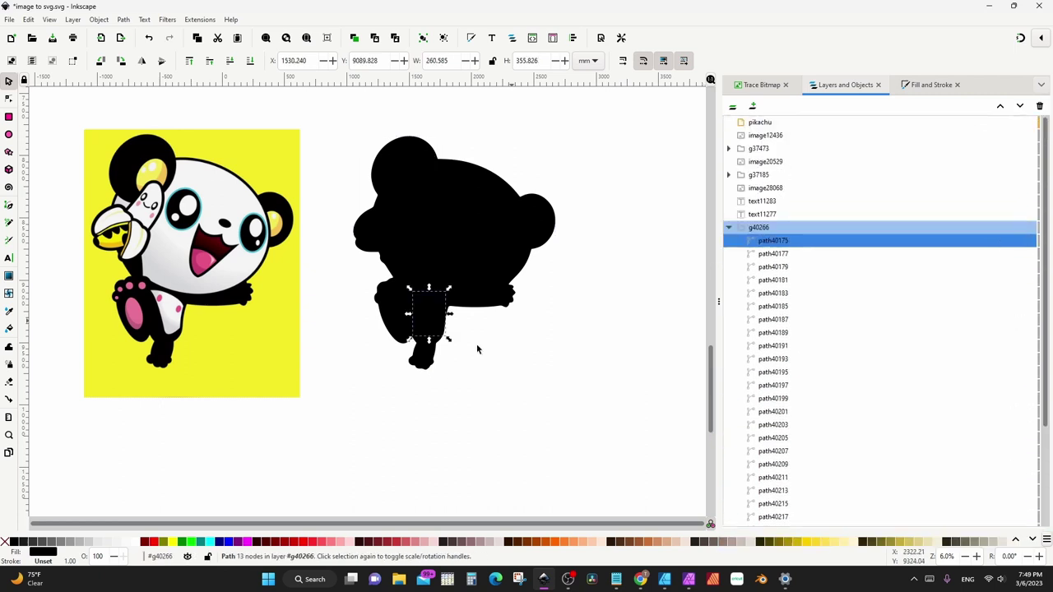
left_click(926, 85)
left_click(733, 456)
left_click(171, 320)
left_click(845, 86)
left_click(774, 243)
double_click(775, 244)
type("body")
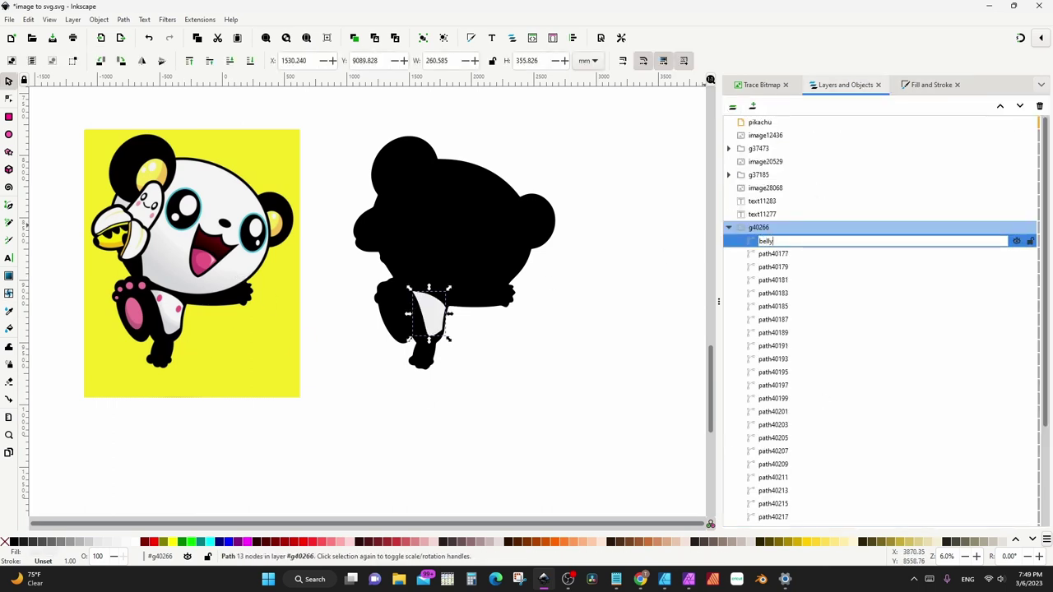
key("Return")
Fill the large foot pad path with pink sampled from the original image's foot and rename it foot
left_click(776, 256)
left_click(928, 86)
left_click(759, 455)
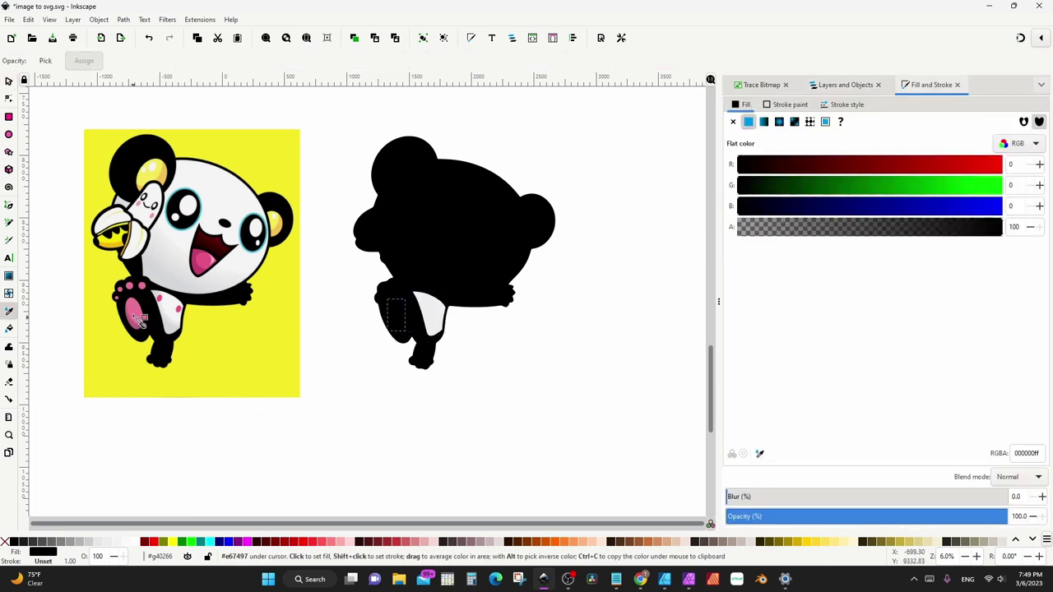
left_click(134, 313)
left_click(857, 86)
double_click(778, 254)
type("foot")
key("Return")
Select the four toe pad paths together and fill them with the pink of the foot pad
left_click(773, 266)
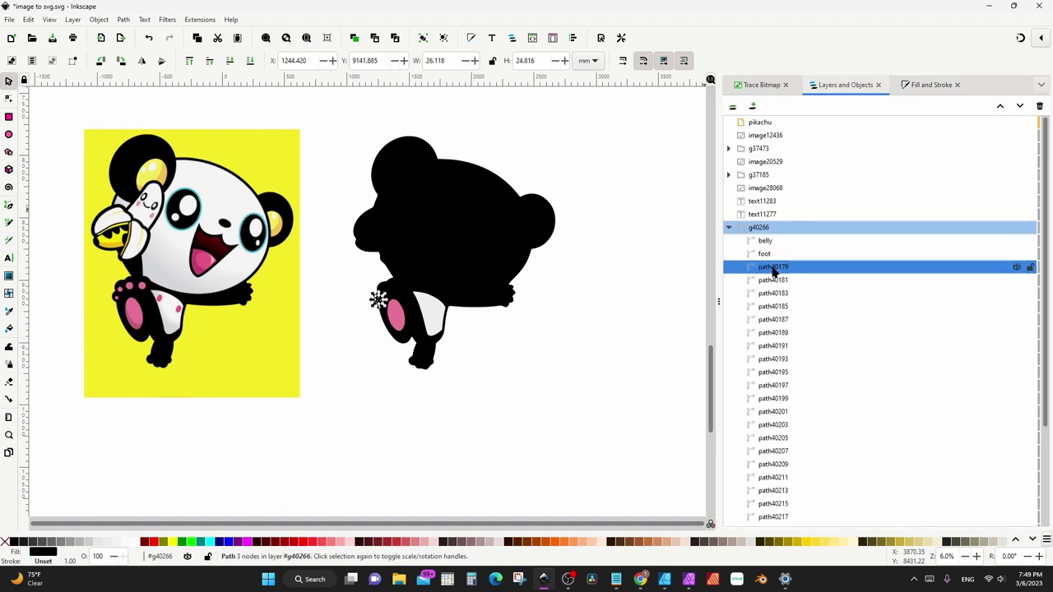
left_click(773, 279, "shift")
scroll(366, 288, "up", 3)
left_click(377, 268)
left_click(437, 258, "shift")
left_click(366, 293, "shift")
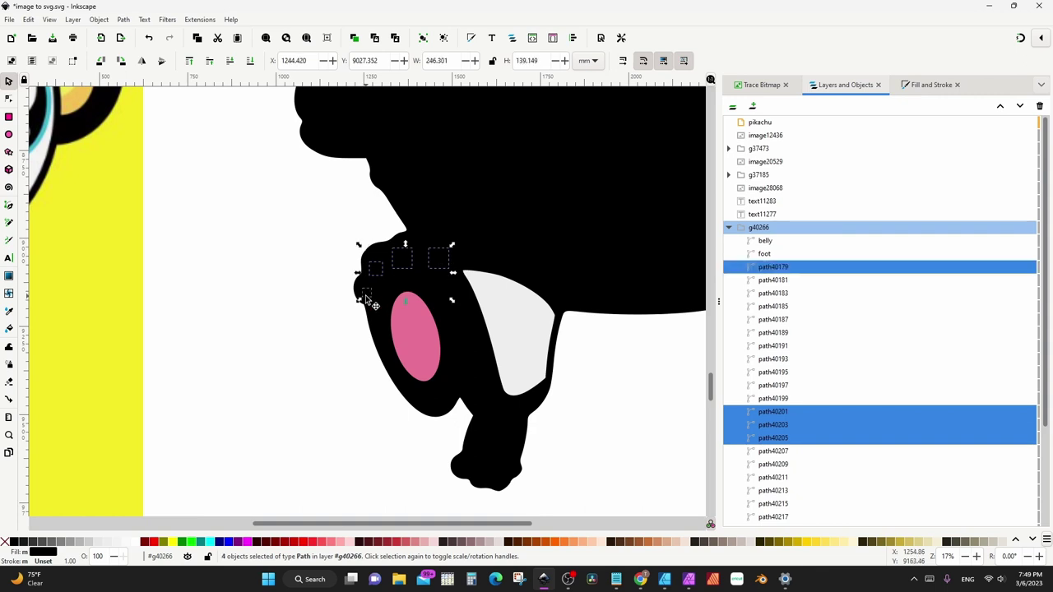
scroll(572, 275, "down", 1)
left_click(932, 86)
left_click(760, 455)
left_click(468, 321)
Fill the panda's face path with the off-white f5f5f5 sampled from the original image
left_click(845, 85)
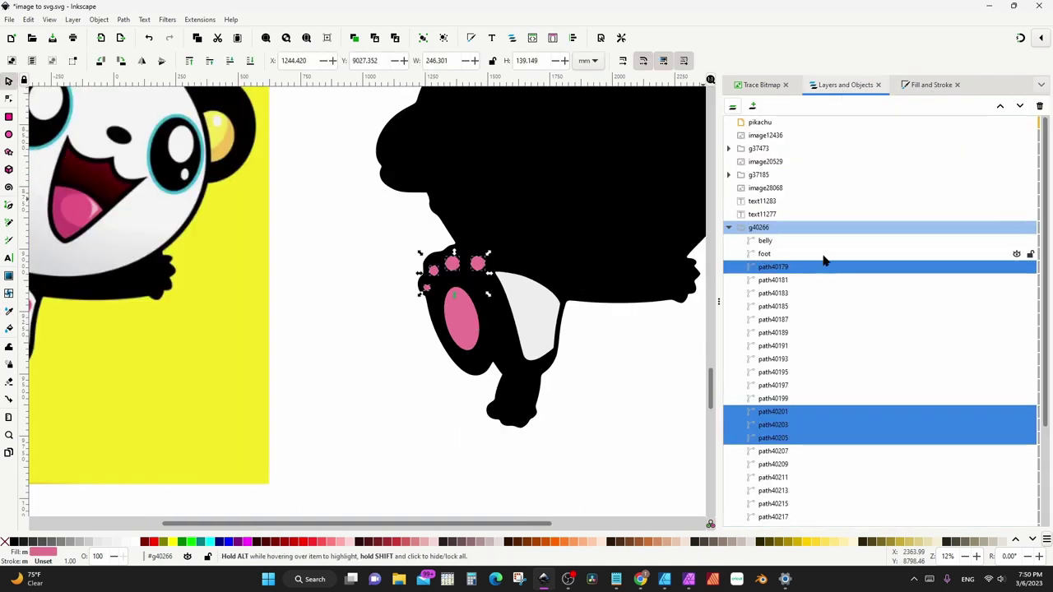
left_click(774, 280)
scroll(521, 251, "down", 2)
left_click(923, 87)
left_click(760, 454)
left_click(333, 260)
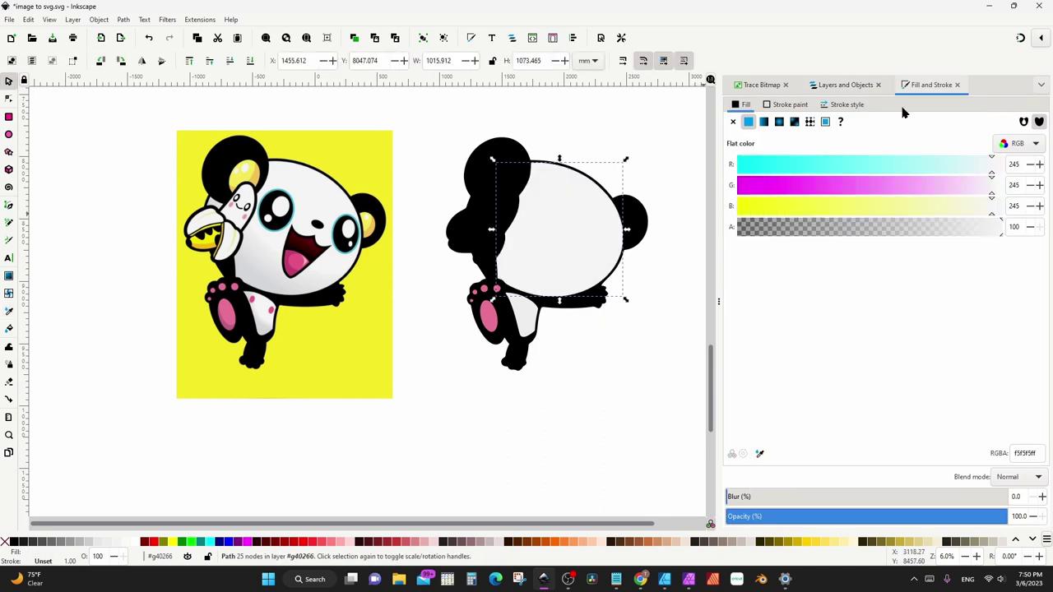
Rename the face path as face and move it directly above background in the group's stacking order
left_click(846, 85)
double_click(774, 281)
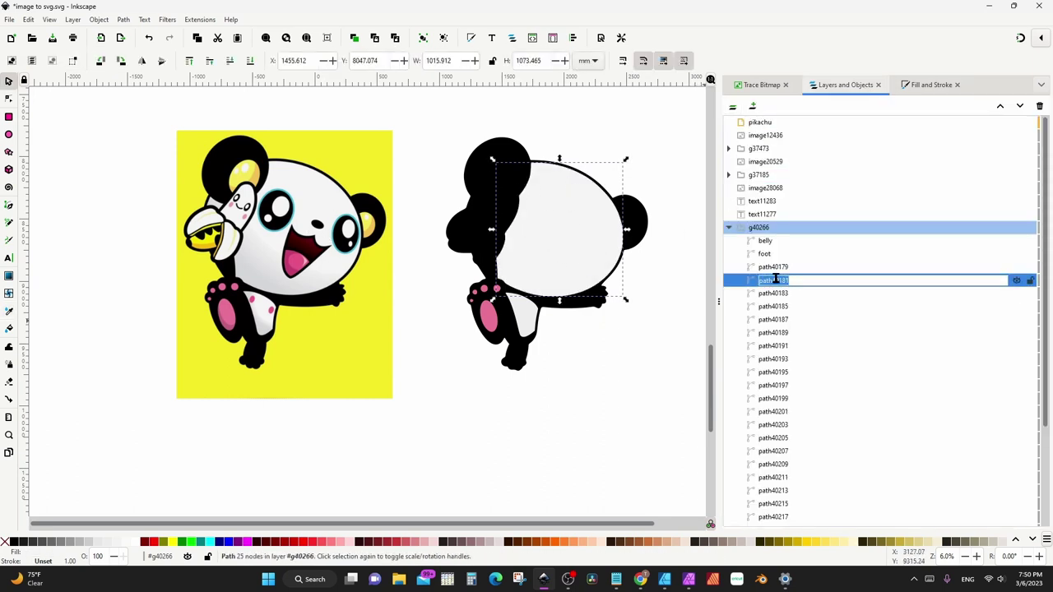
type("face")
key("Return")
scroll(787, 270, "down", 3)
left_click_drag(790, 152, 827, 498)
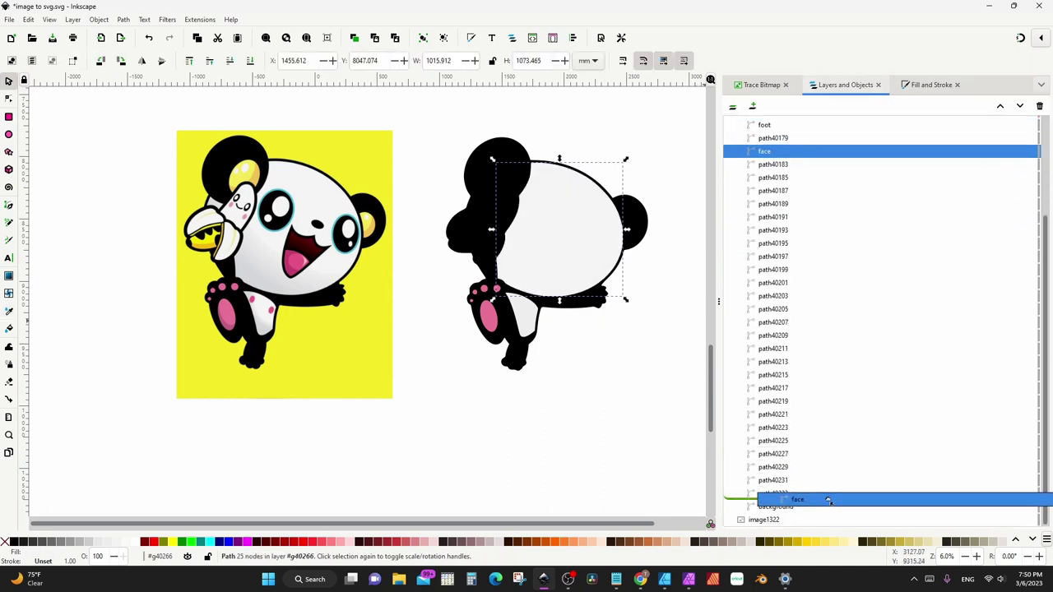
Rename the panda's mouth path as mouth and fill it with dark maroon
scroll(779, 200, "up", 3)
left_click(776, 183)
left_click(775, 199)
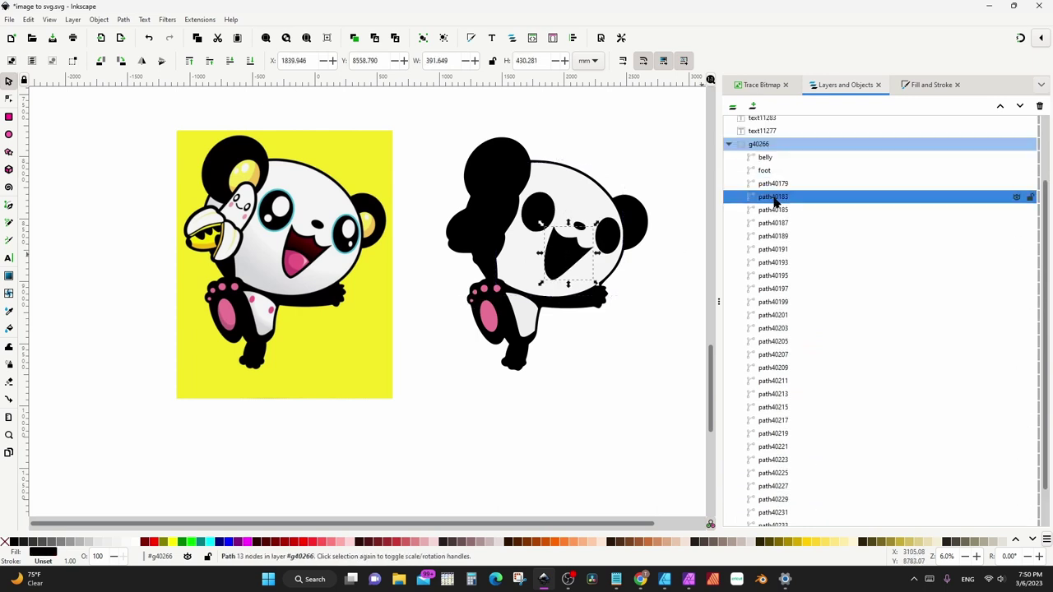
double_click(773, 198)
type("mouth")
key("Return")
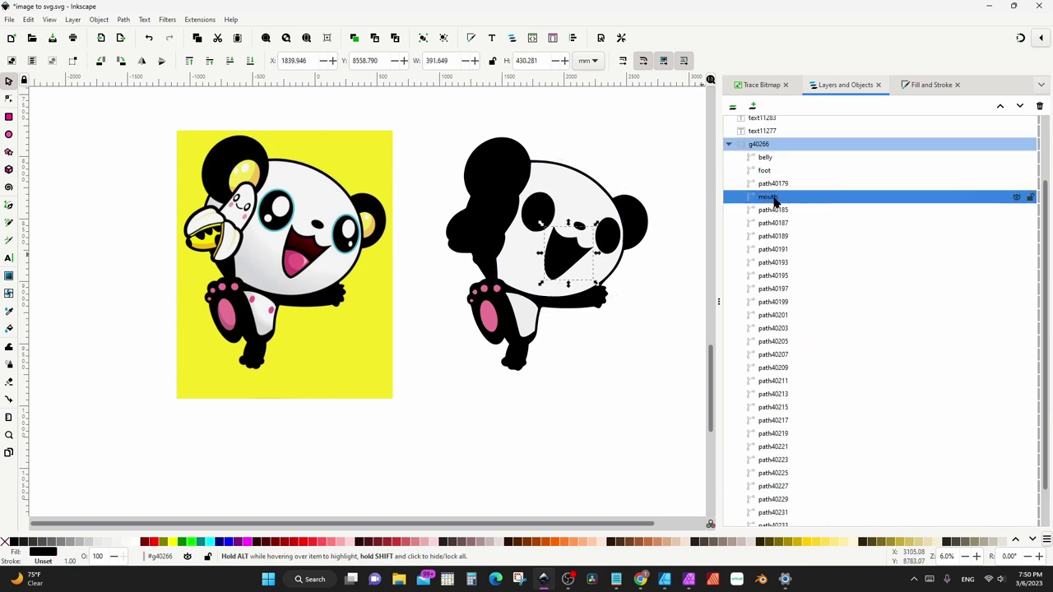
left_click(929, 85)
left_click(790, 165)
Fill the tongue path inside the mouth with pink
left_click(845, 85)
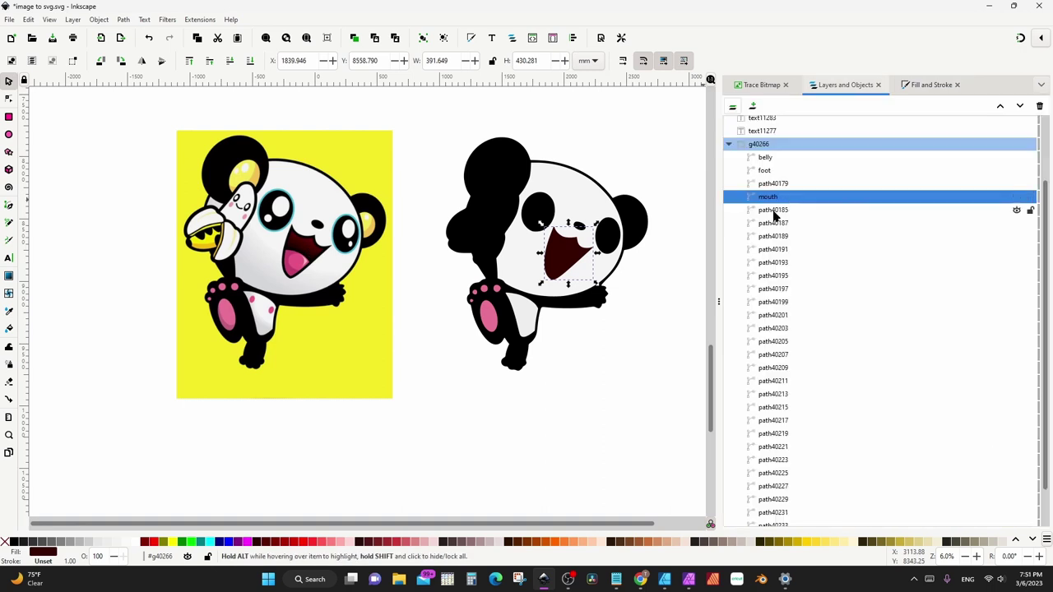
left_click(774, 210)
left_click(926, 85)
left_click(845, 85)
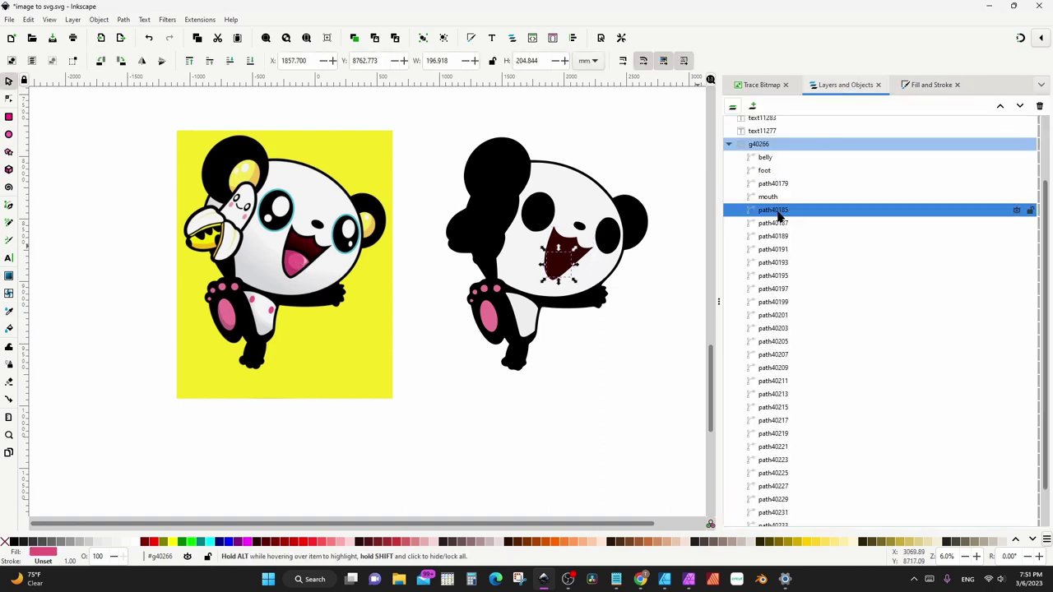
Rename the tongue path as tongue and move it above mouth in the stacking order
double_click(777, 211)
key("Return")
left_click_drag(776, 212, 776, 195)
Rename the black oval path of the eye nearest the small ear as eye
left_click(776, 228)
double_click(776, 229)
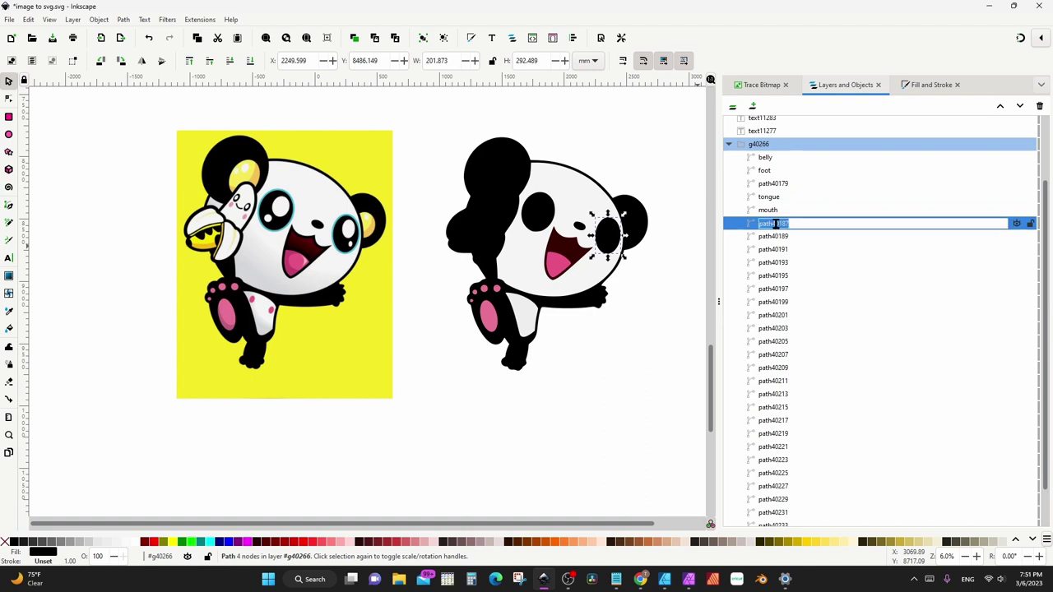
type("eye")
key("Return")
Fill that eye's small lower highlight with white and rename its path as eye
left_click(782, 239)
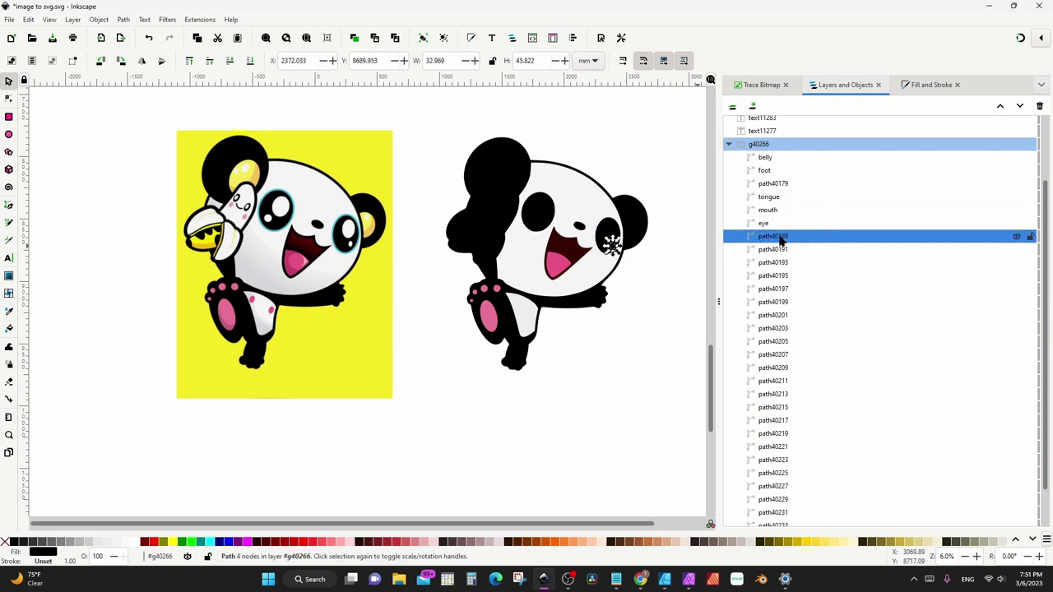
left_click(926, 85)
left_click(845, 85)
double_click(782, 237)
type("eye")
key("Return")
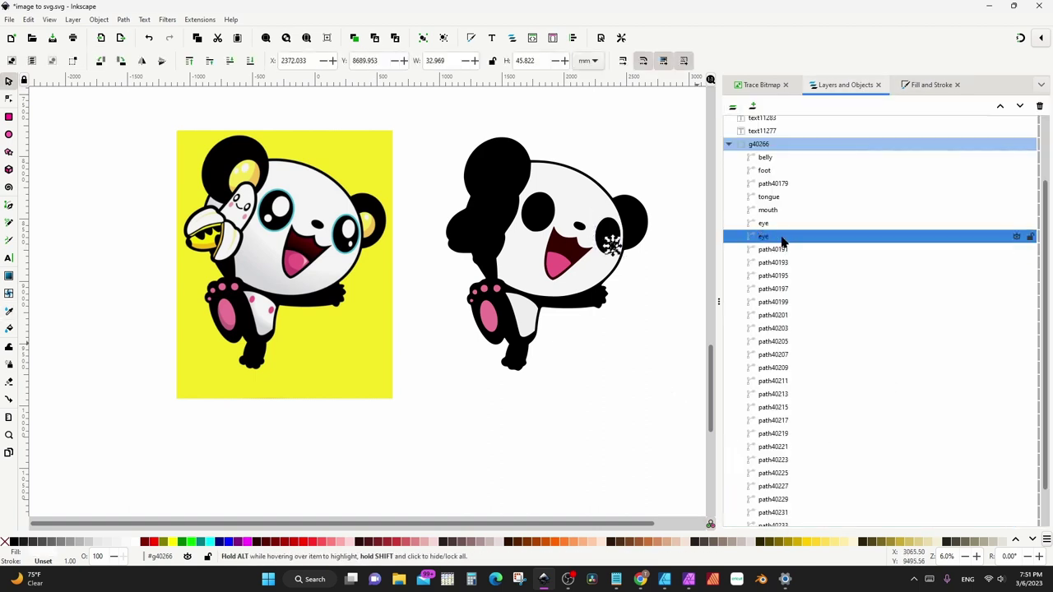
Move the same eye's large highlight above its black oval and fill it with white
left_click_drag(778, 249, 795, 219)
left_click(928, 85)
left_click(760, 455)
left_click(697, 356)
Rename the large highlight path of that eye as eye
left_click(860, 88)
double_click(769, 223)
type("eye")
key("Return")
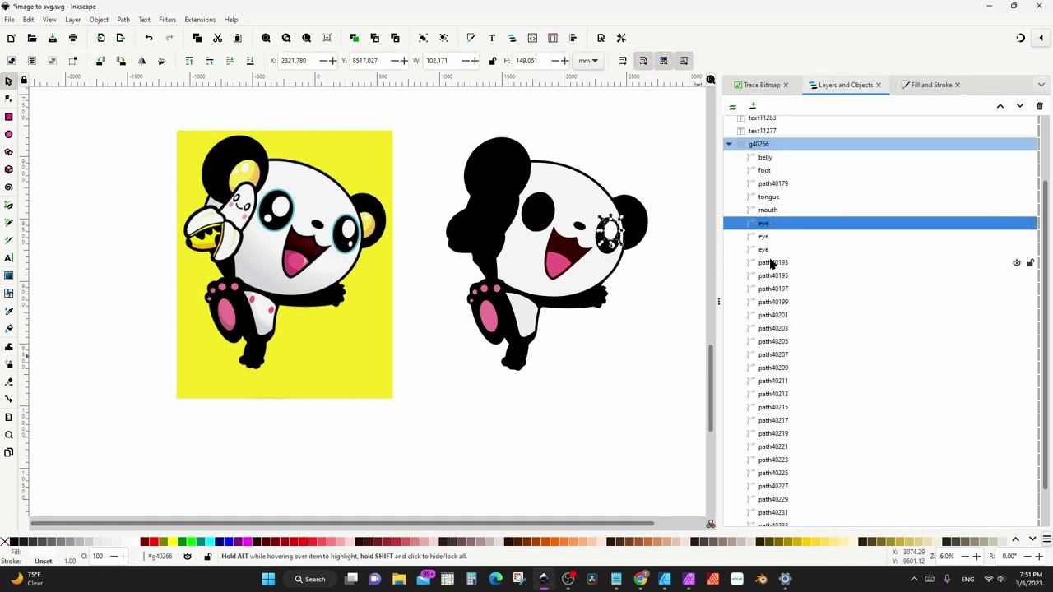
Fill both highlights of the other eye with white and move them above its black oval in the stacking order
left_click(772, 263)
left_click(773, 275)
left_click(773, 289, "shift")
left_click(914, 85)
key("d")
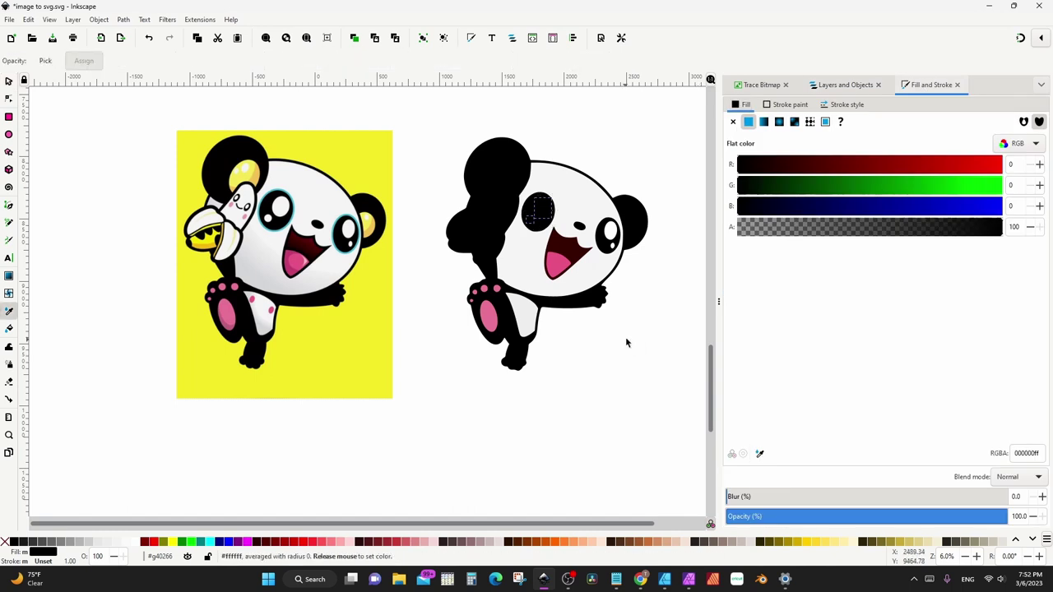
left_click(626, 340)
left_click(866, 86)
left_click_drag(817, 274, 829, 255)
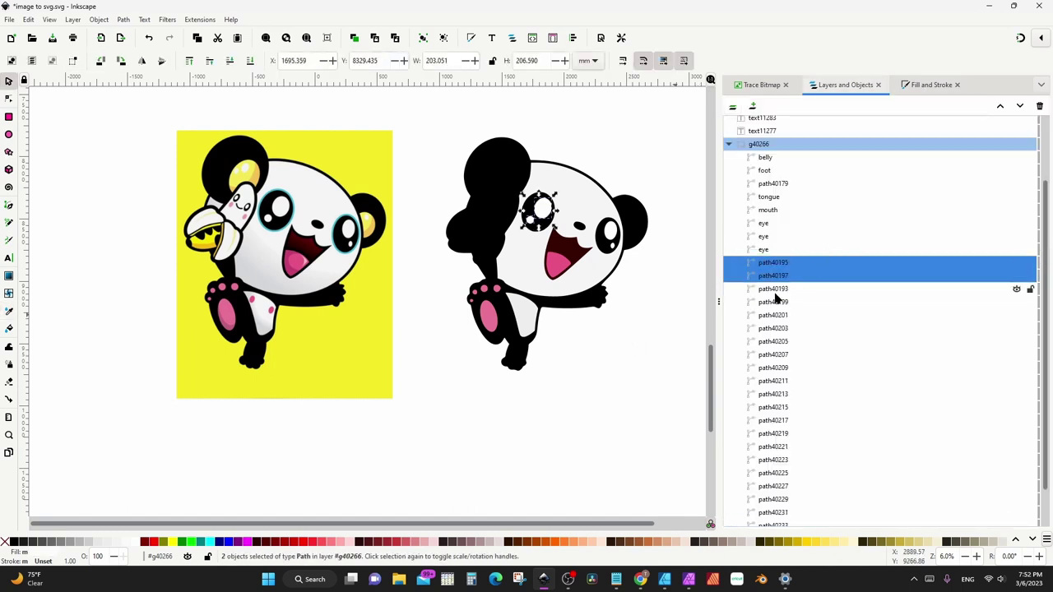
Rename the second eye's oval and its two highlight paths as eye
double_click(775, 288)
type("eye")
key("Return")
double_click(778, 275)
type("eye")
key("Return")
double_click(780, 263)
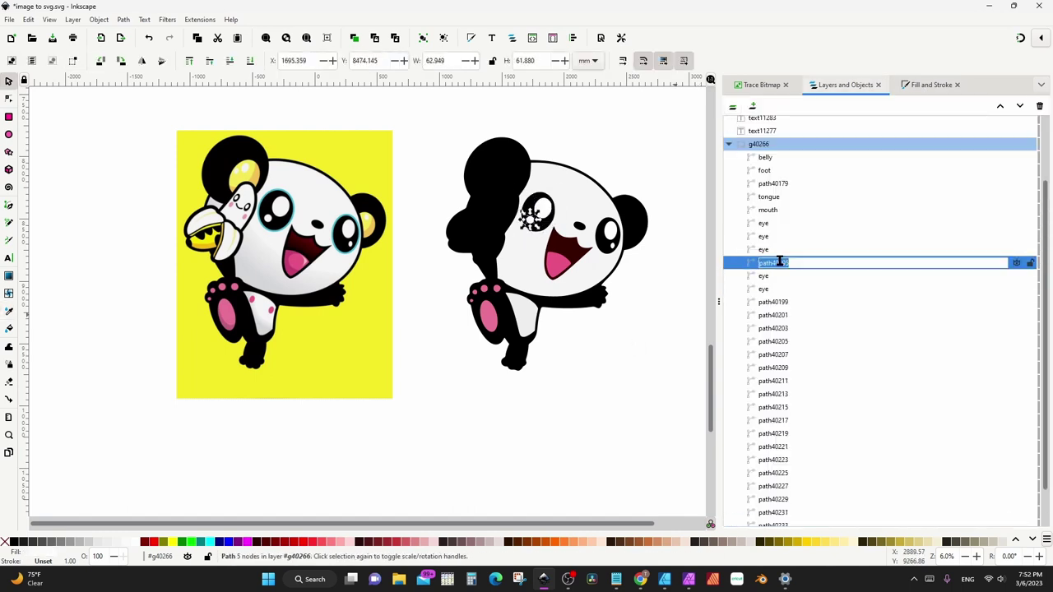
type("eye")
key("Return")
Rename the panda's nose path as nose
left_click_drag(769, 302, 770, 314)
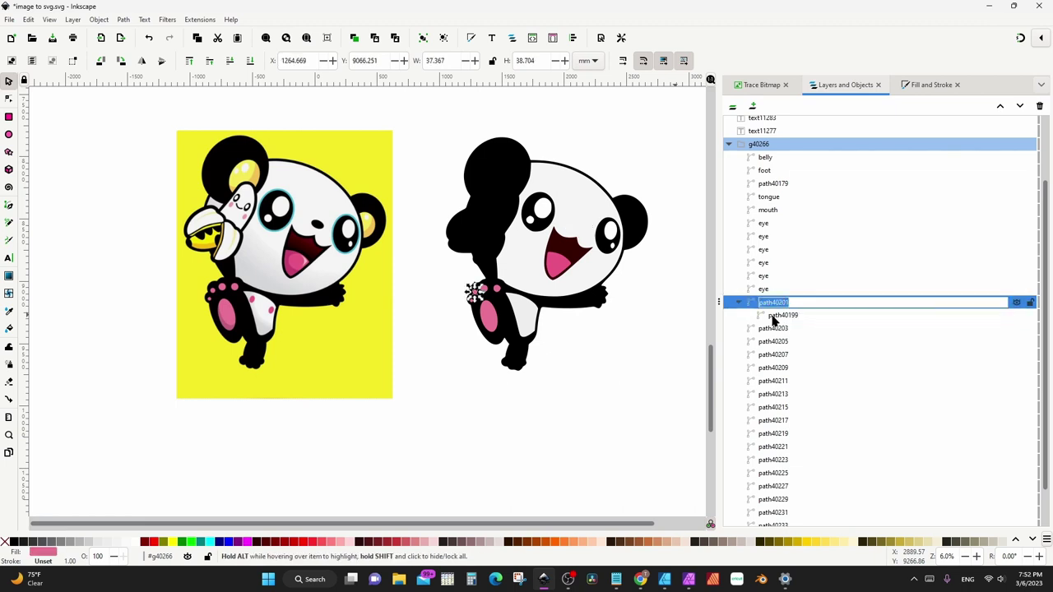
type("nose")
key("Return")
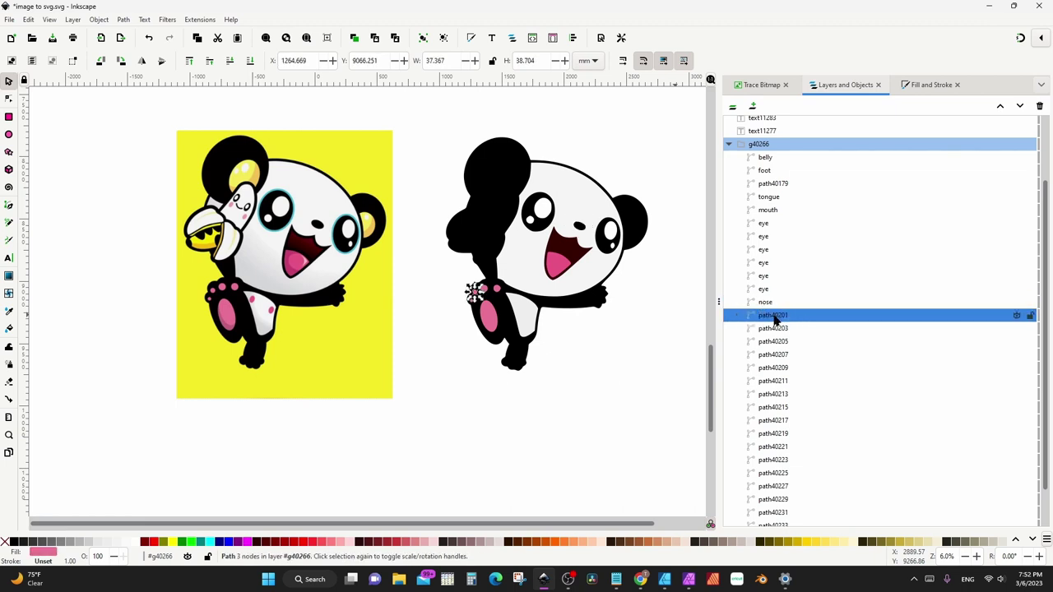
Rename the three toe pad paths listed below nose as foot
double_click(774, 316)
type("foot")
key("Return")
double_click(773, 329)
type("foot")
key("Return")
double_click(771, 343)
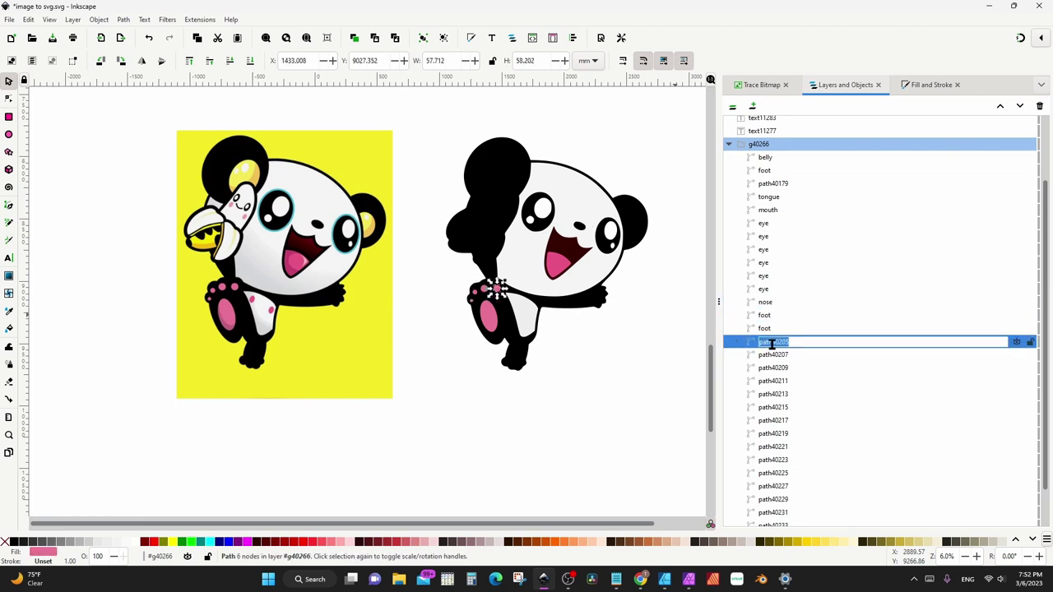
type("foot")
key("Return")
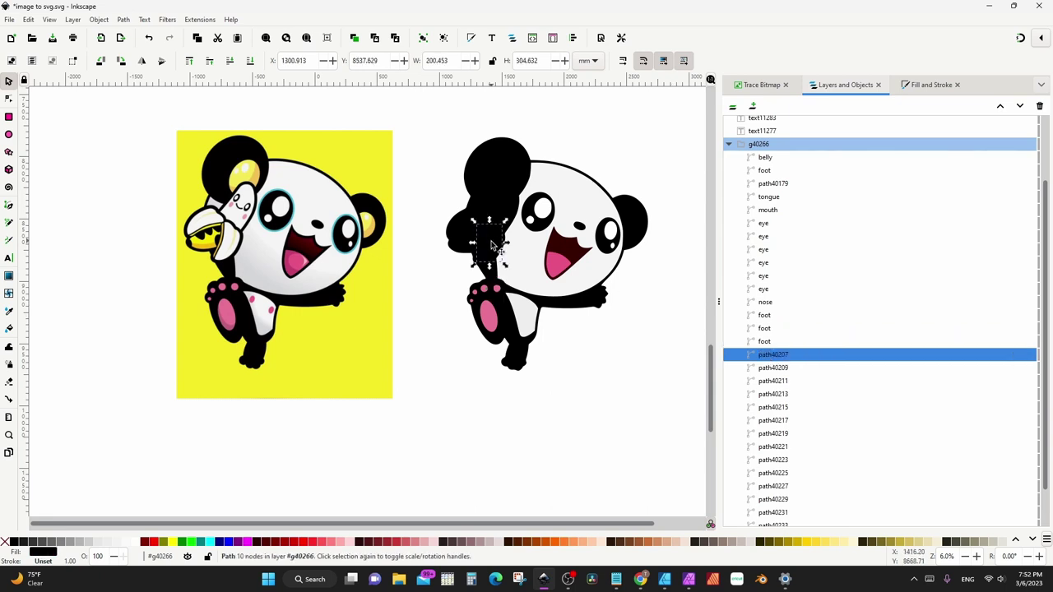
Fill the banana's peel path with the off-white f5f5f5 sampled from the original image and rename it banana
left_click(917, 87)
left_click(759, 455)
left_click(227, 244)
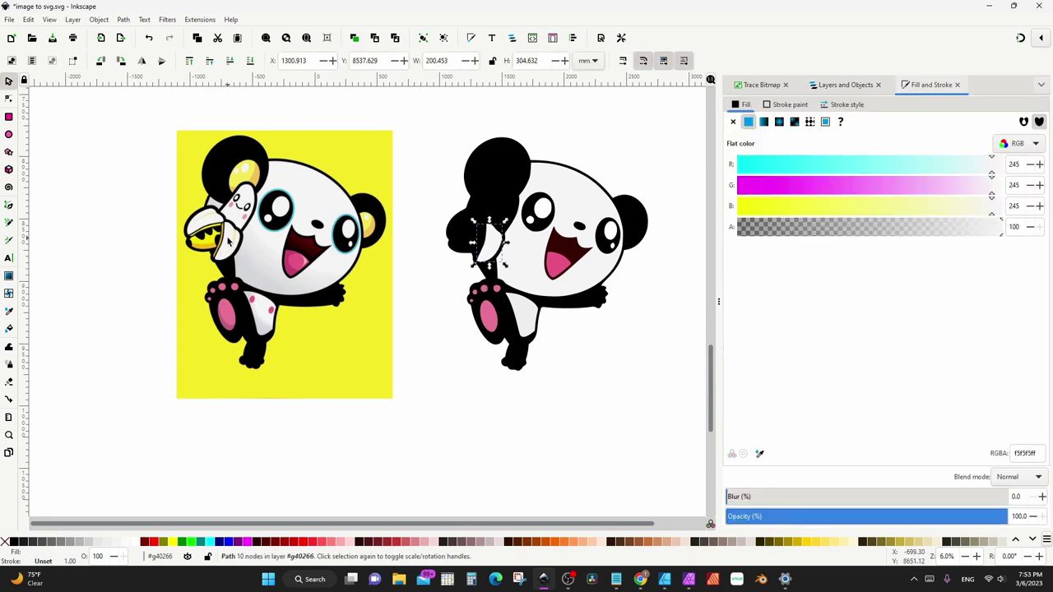
left_click(844, 86)
double_click(773, 355)
type("banana")
key("Return")
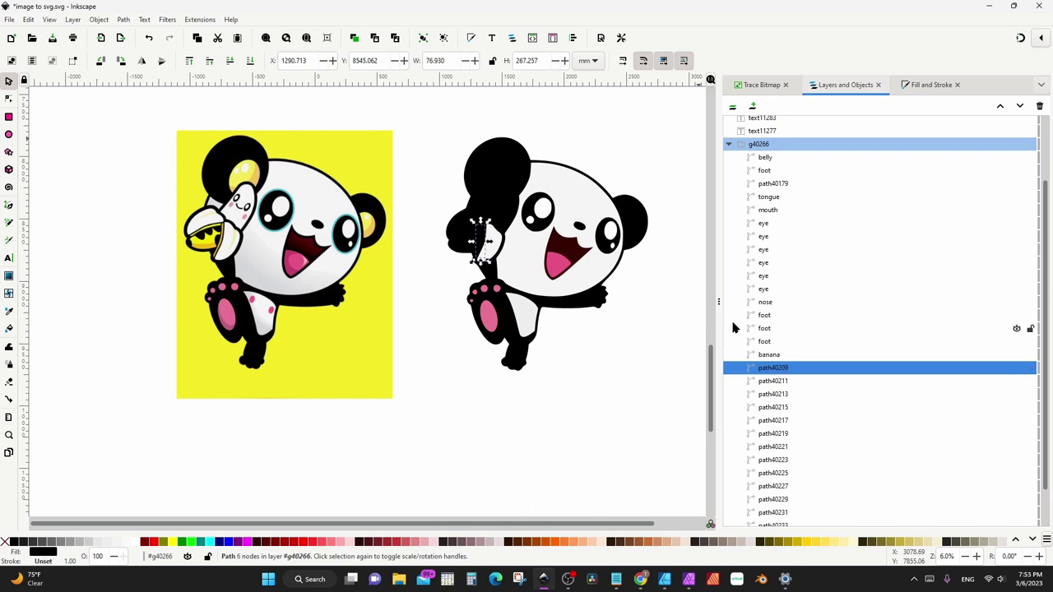
Try to move the unidentified path beside the banana peel away from the panda, and undo the moves
left_click_drag(476, 257, 445, 318)
key("ctrl+z")
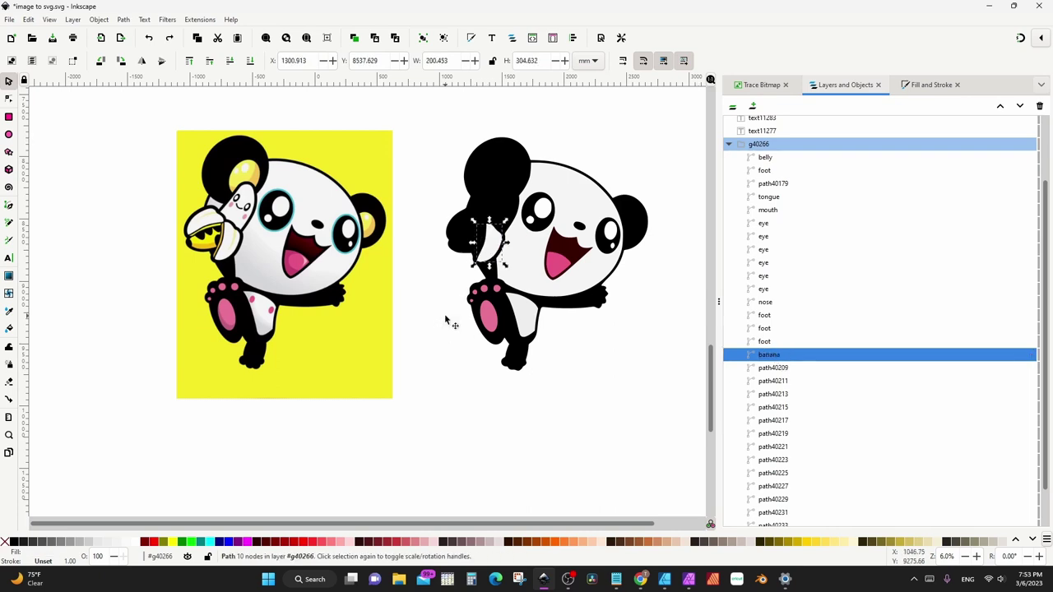
left_click(777, 367)
scroll(503, 252, "up", 6)
left_click_drag(330, 186, 69, 391)
scroll(235, 383, "down", 3)
key("ctrl+z")
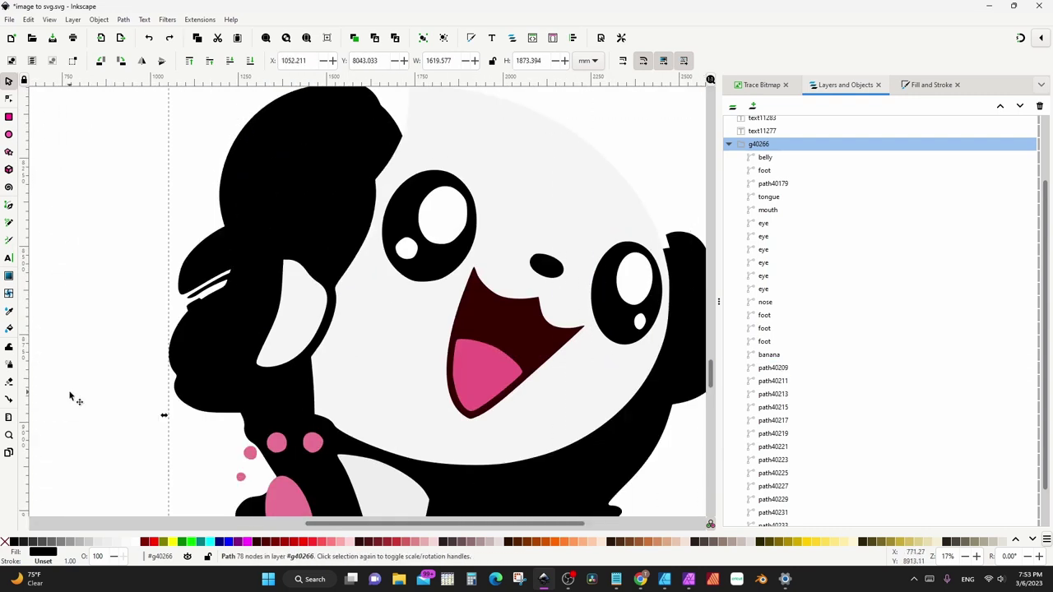
Fill the banana's jagged lower path with the yellow efeb00 sampled from the original image
left_click(788, 369)
left_click(777, 381)
scroll(505, 306, "down", 3)
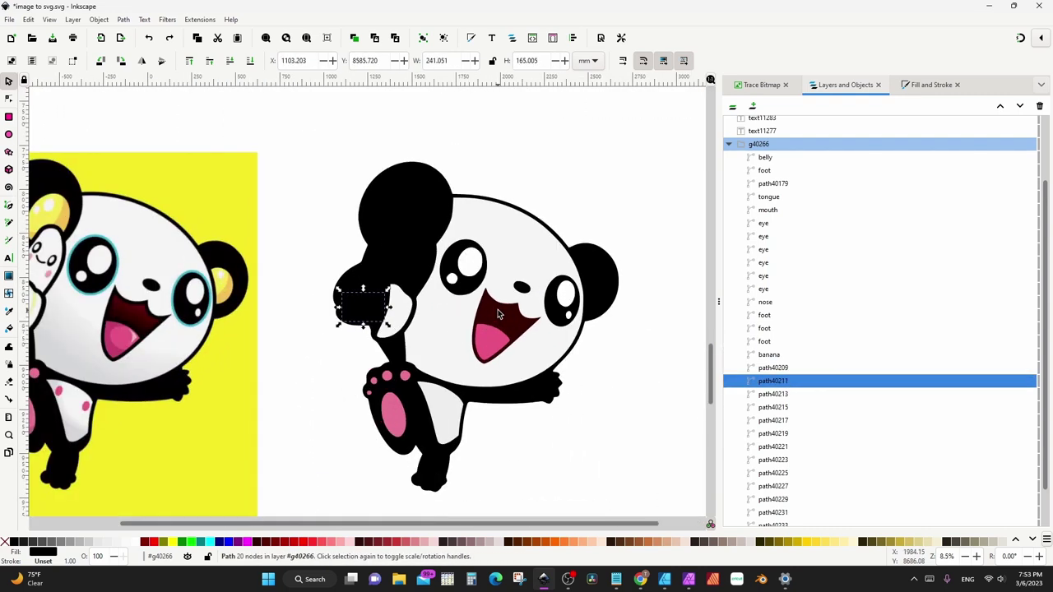
left_click(923, 86)
left_click(760, 454)
left_click(140, 311)
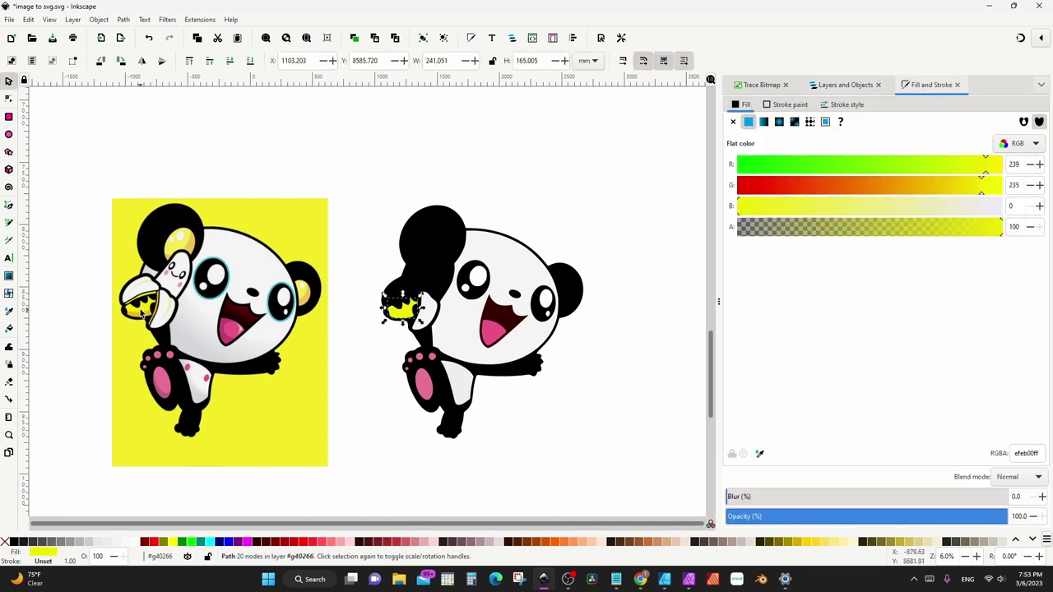
left_click(845, 85)
left_click(774, 395)
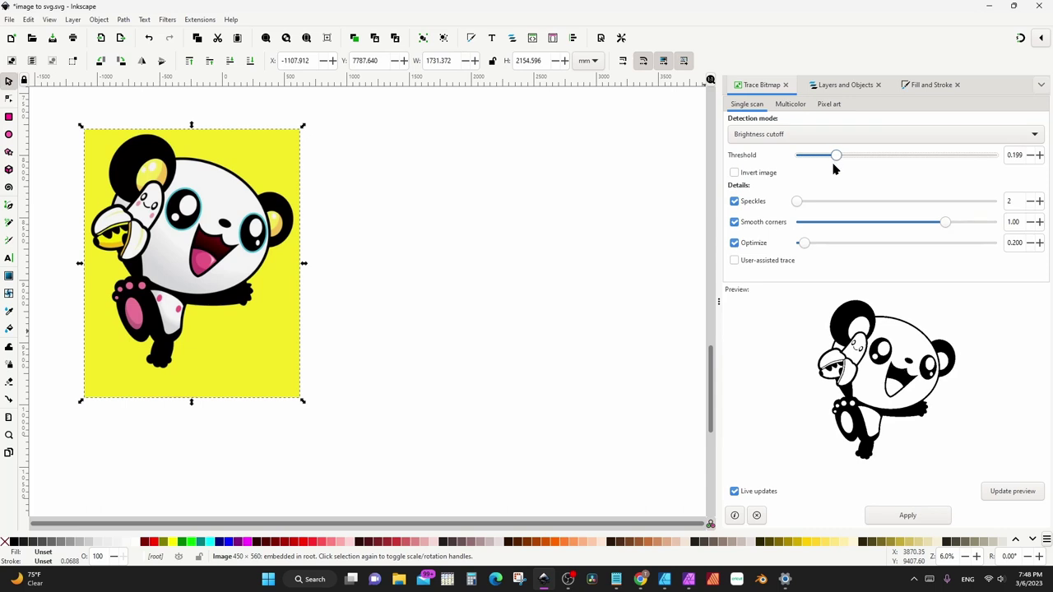
Trace the panda image using Brightness cutoff with a threshold of 0.287, and move the trace beside the original
left_click(903, 518)
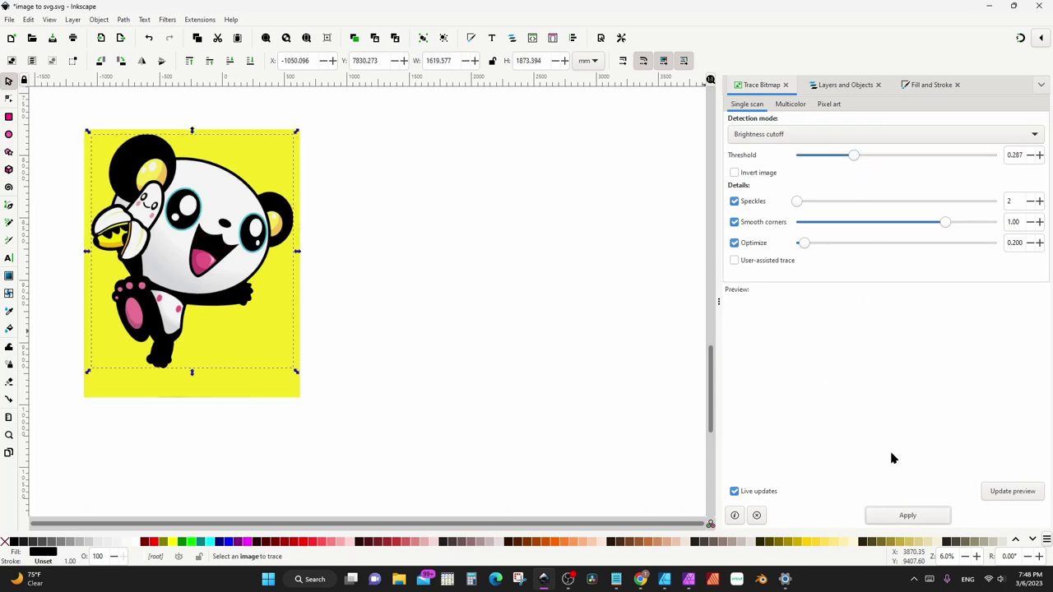
left_click_drag(220, 298, 483, 300)
Break the panda trace apart into separate paths and group them
left_click(123, 19)
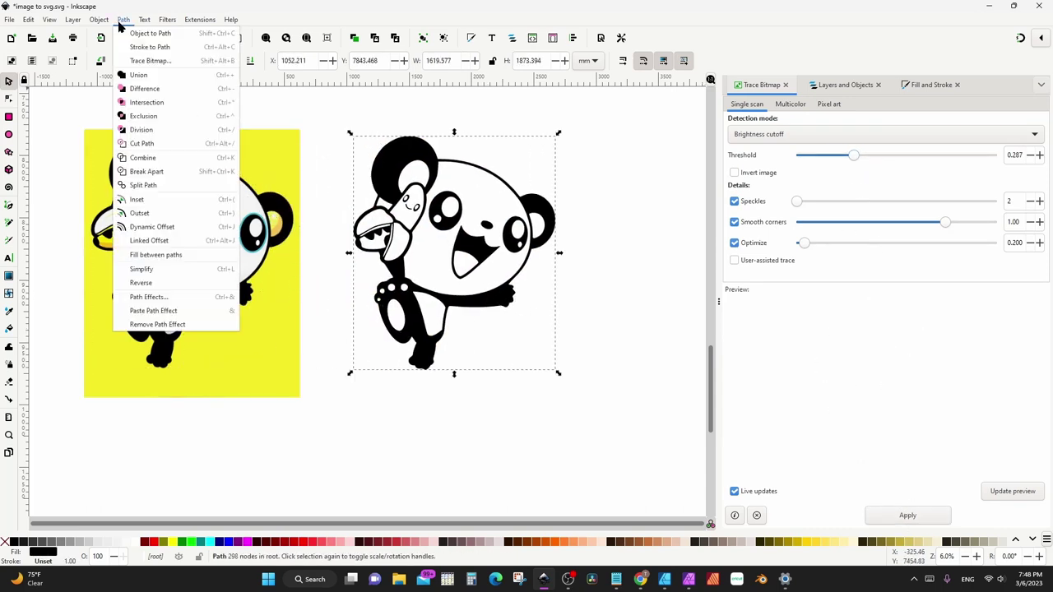
left_click(152, 170)
left_click(845, 85)
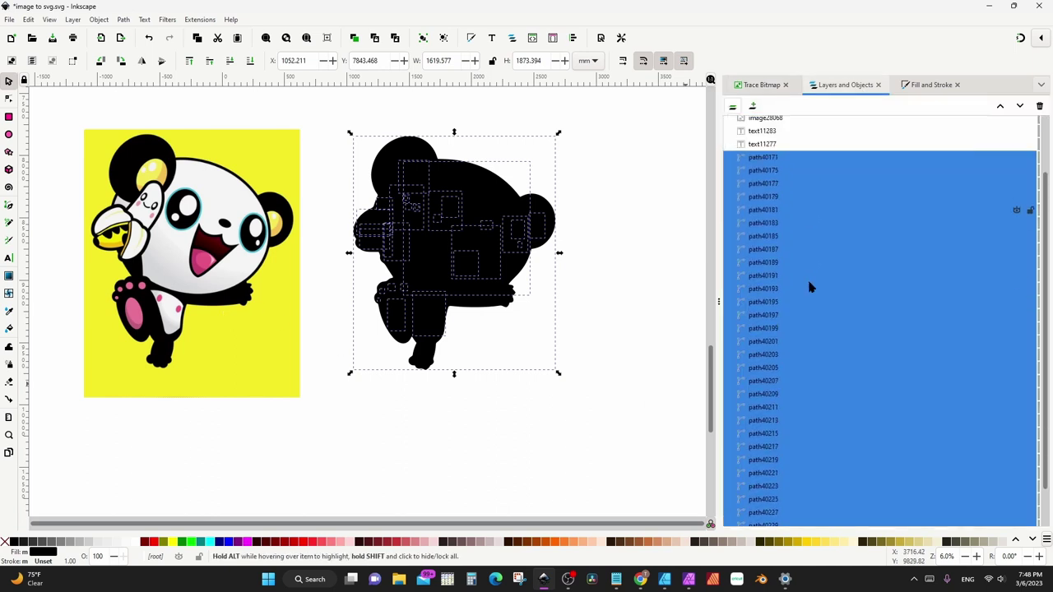
key("ctrl+g")
Rename the path of the panda's full silhouette as background and place it at the bottom of the group's stack
left_click(782, 171)
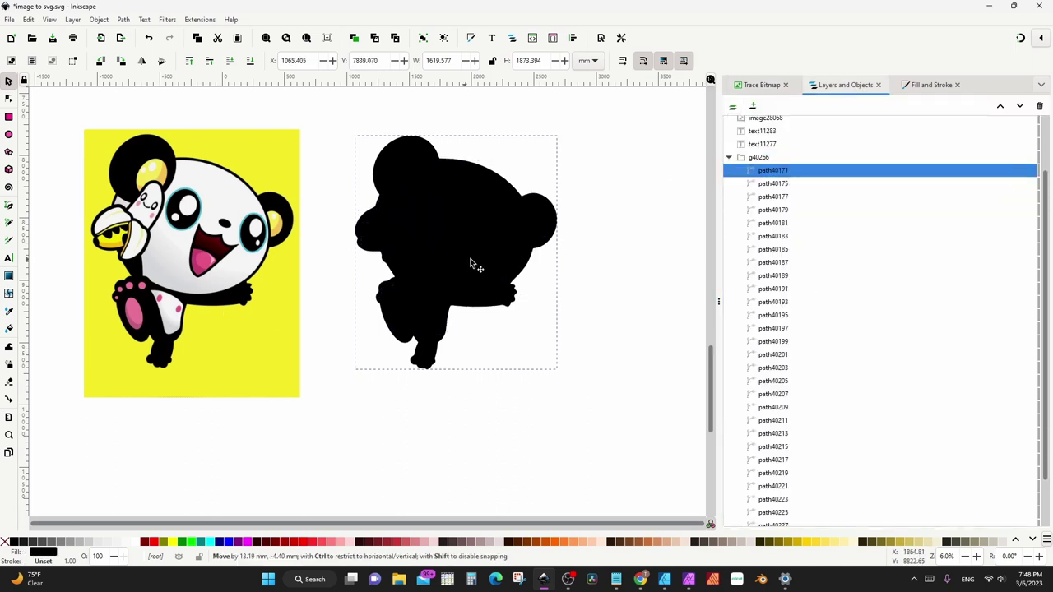
left_click_drag(472, 265, 600, 353)
key("ctrl+z")
double_click(782, 171)
type("background")
key("Return")
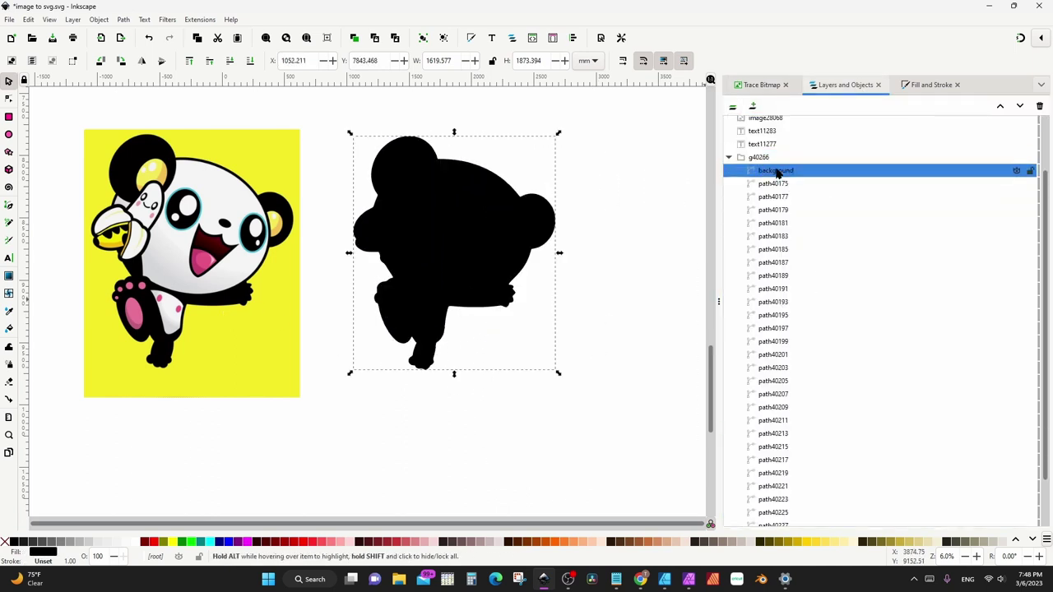
left_click_drag(776, 171, 811, 504)
Fill the panda's belly path with the light grey sampled from the original image and rename it as belly
left_click(791, 241)
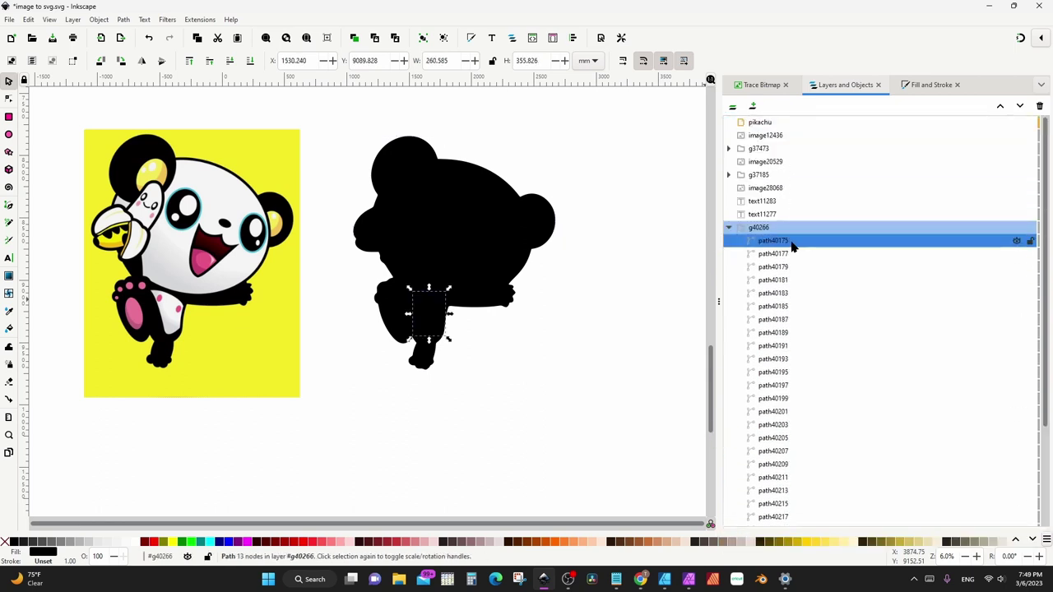
left_click(949, 85)
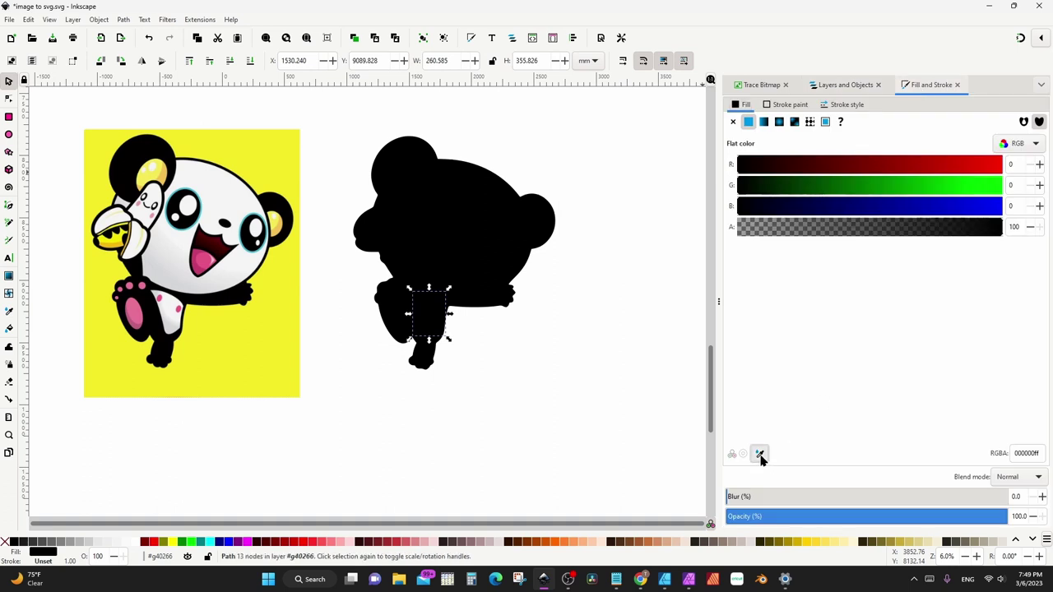
left_click(759, 456)
left_click(845, 85)
double_click(774, 240)
type("be")
key("Return")
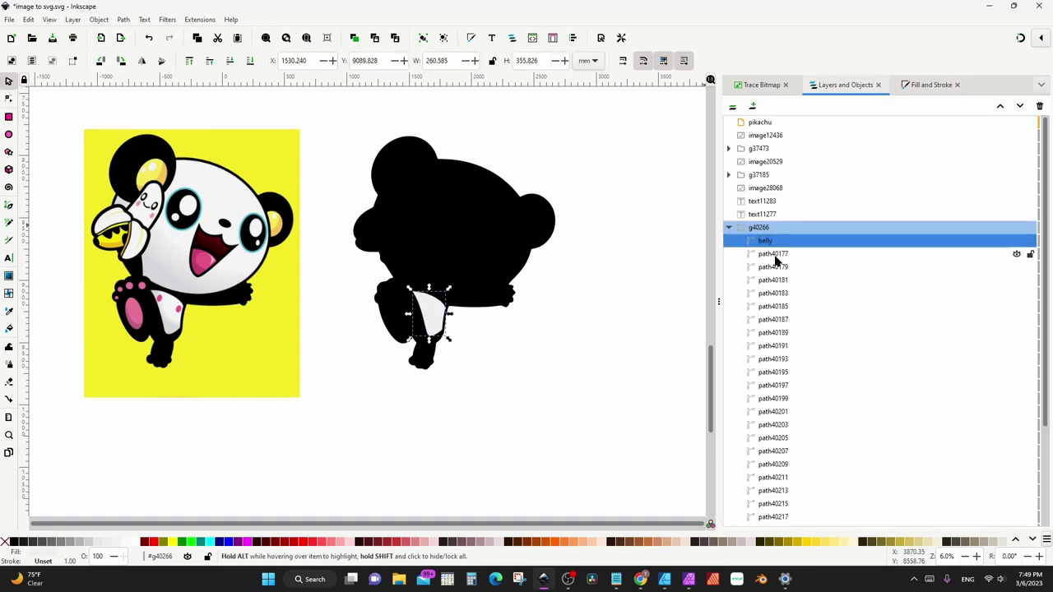
Fill the oval sole of the raised foot with the pink e87395 sampled from the original and rename it as foot
left_click(738, 253)
left_click(931, 85)
key("d")
left_click(134, 311)
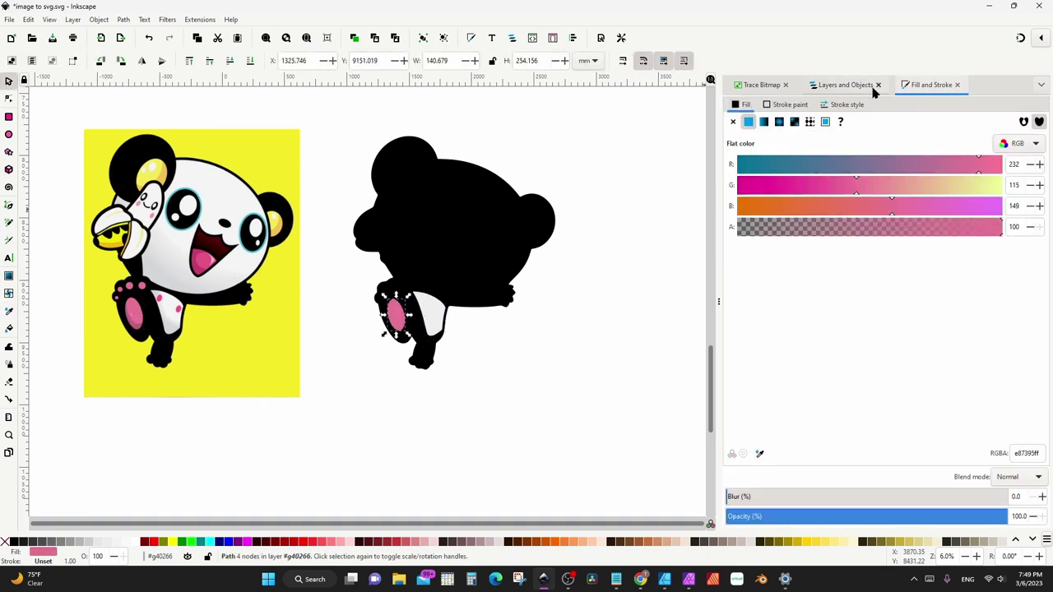
left_click(845, 85)
Fill the four toe pads above the raised foot's sole with the pink sampled from the coloured sole
left_click(773, 267)
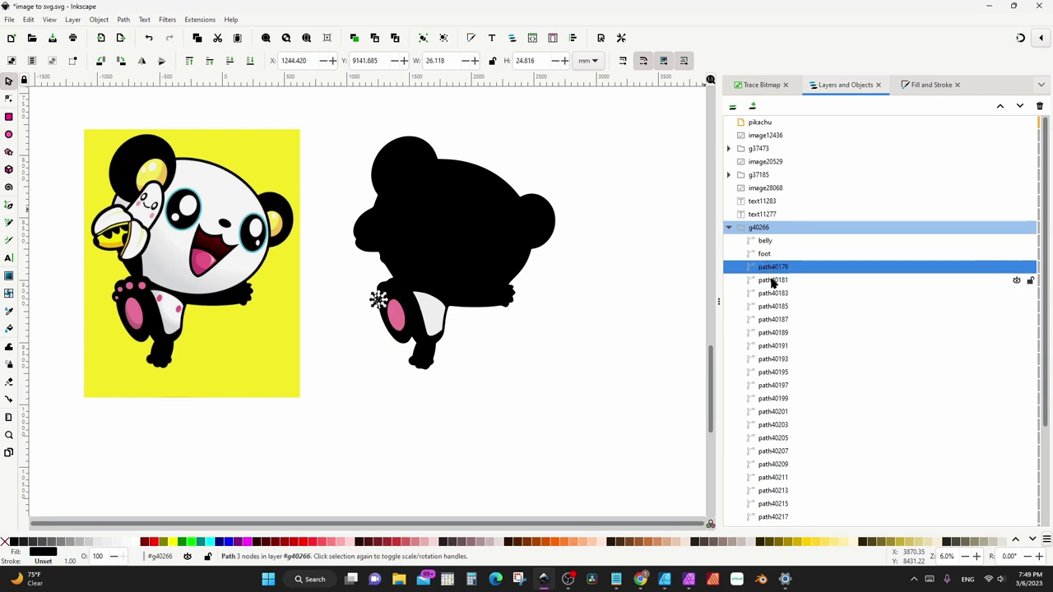
left_click(773, 281, "shift")
left_click(773, 281)
left_click(777, 268)
scroll(385, 303, "up", 3)
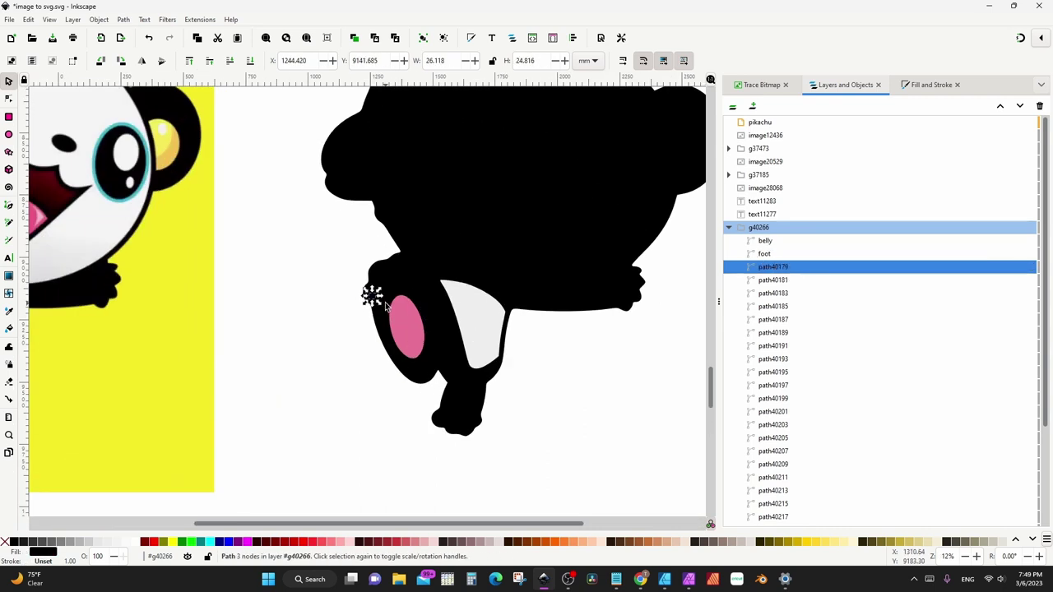
left_click(376, 267)
left_click(402, 258, "shift")
left_click(439, 251, "shift")
left_click(364, 294, "shift")
scroll(572, 277, "down", 1)
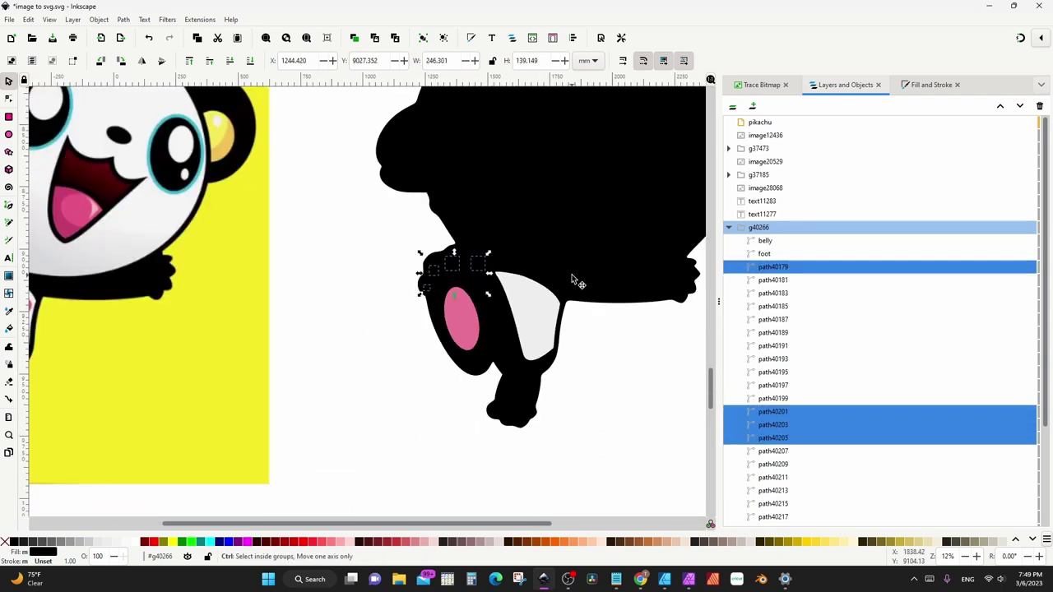
left_click(932, 85)
left_click(759, 454)
left_click(468, 319)
left_click(473, 322)
left_click(845, 85)
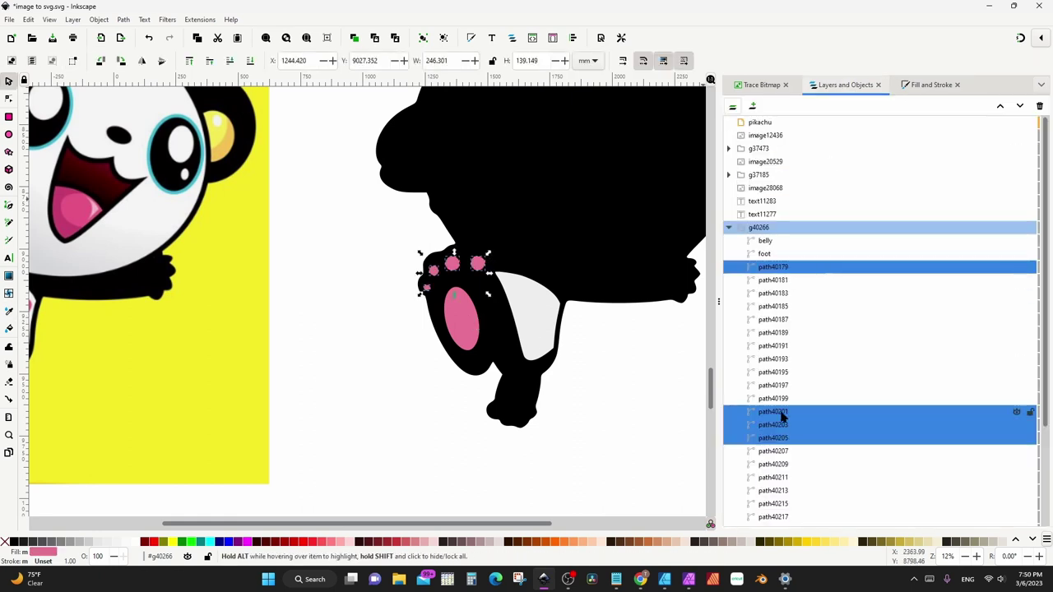
Fill the large head path of the trace with the off-white sampled from the original panda's face
left_click(776, 280)
scroll(516, 317, "down", 2)
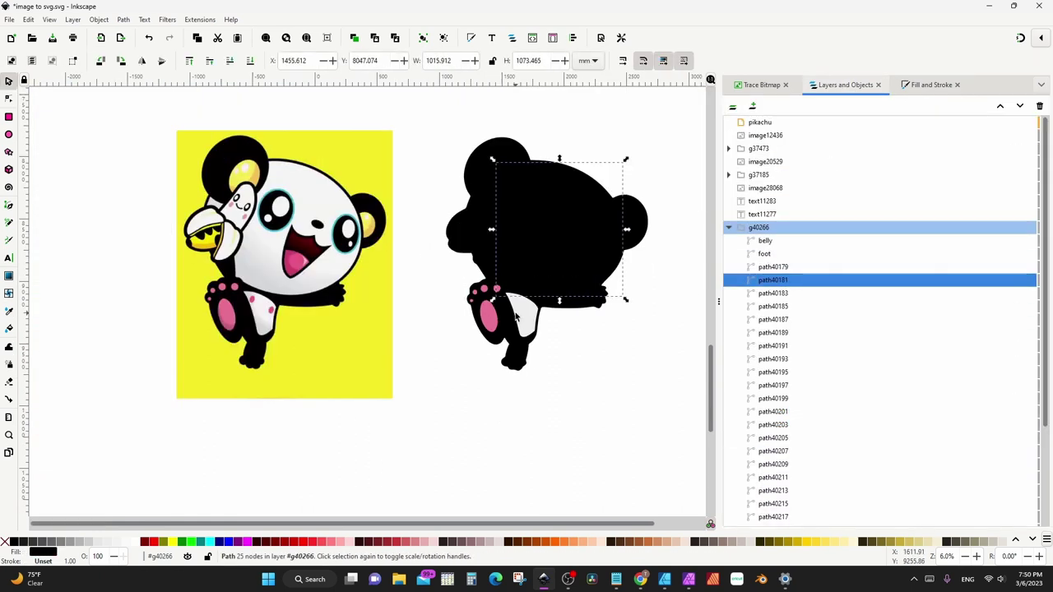
left_click(931, 84)
left_click(759, 455)
left_click(326, 270)
left_click(845, 85)
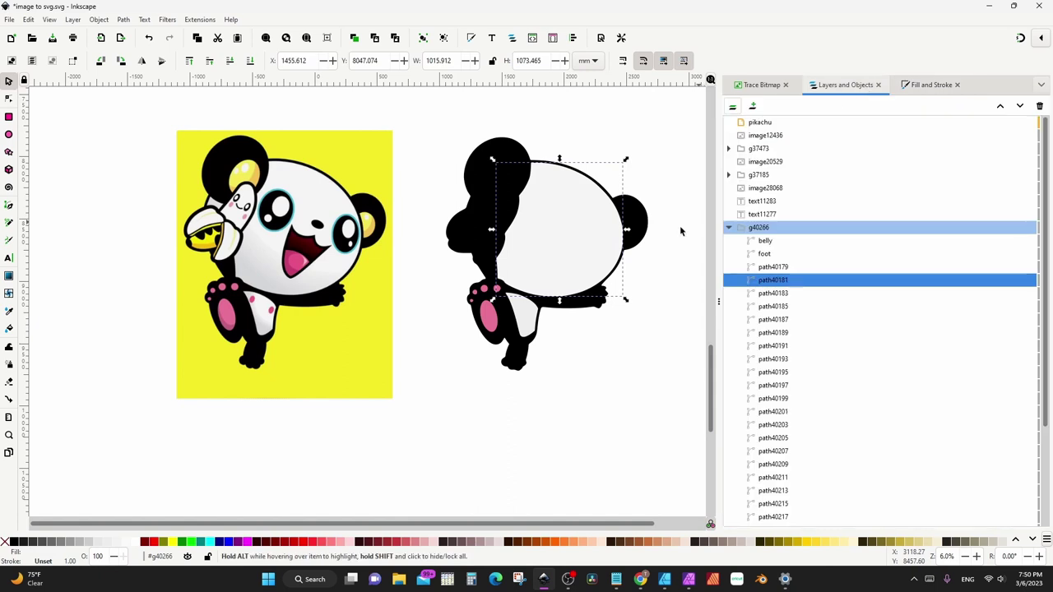
Rename the off-white head path as face and place it directly above the background path in the stack
double_click(776, 279)
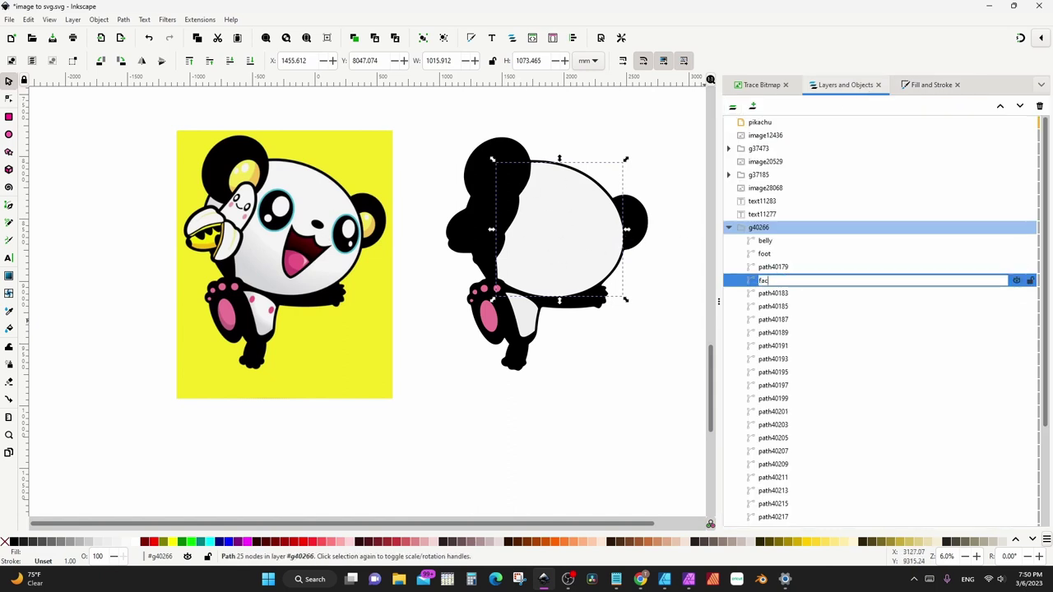
type("face")
key("Return")
scroll(790, 206, "down", 3)
left_click_drag(795, 154, 829, 506)
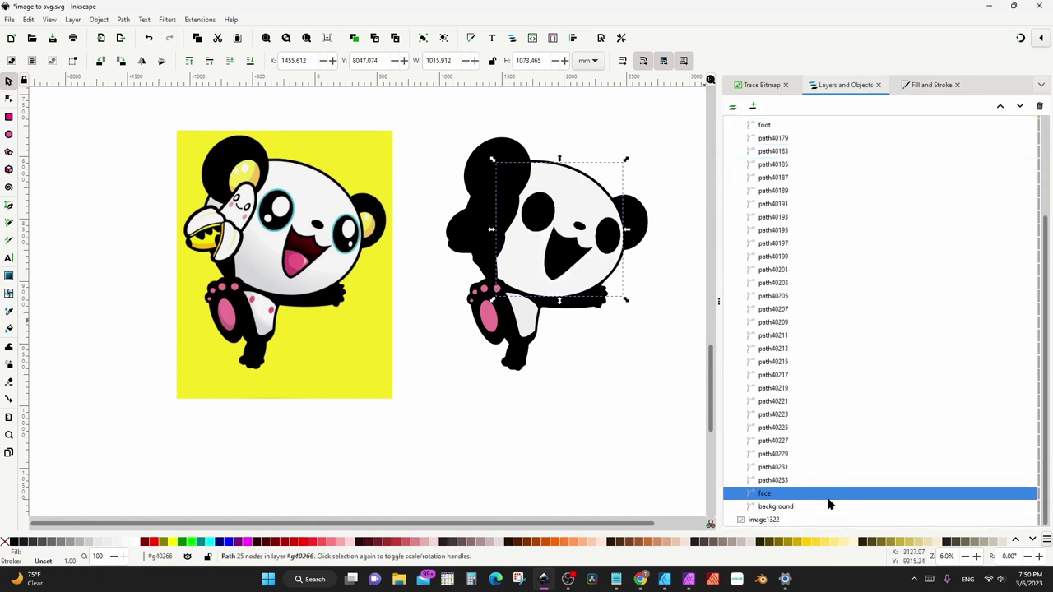
Rename the open mouth path as mouth and fill it with the dark maroon of the original mouth
scroll(751, 256, "up", 2)
left_click(775, 200)
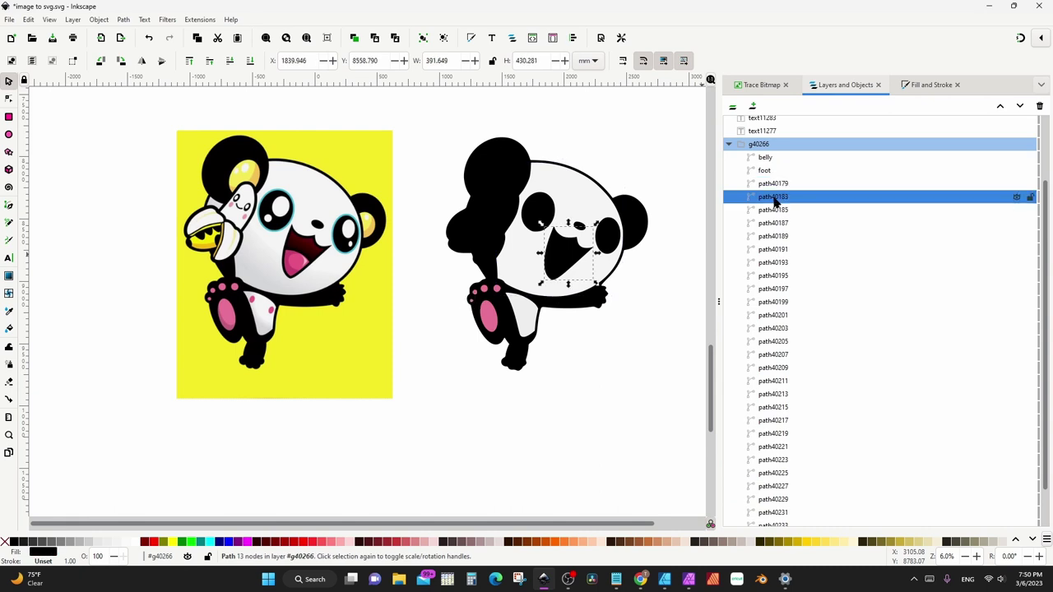
double_click(775, 198)
type("mouth")
key("Return")
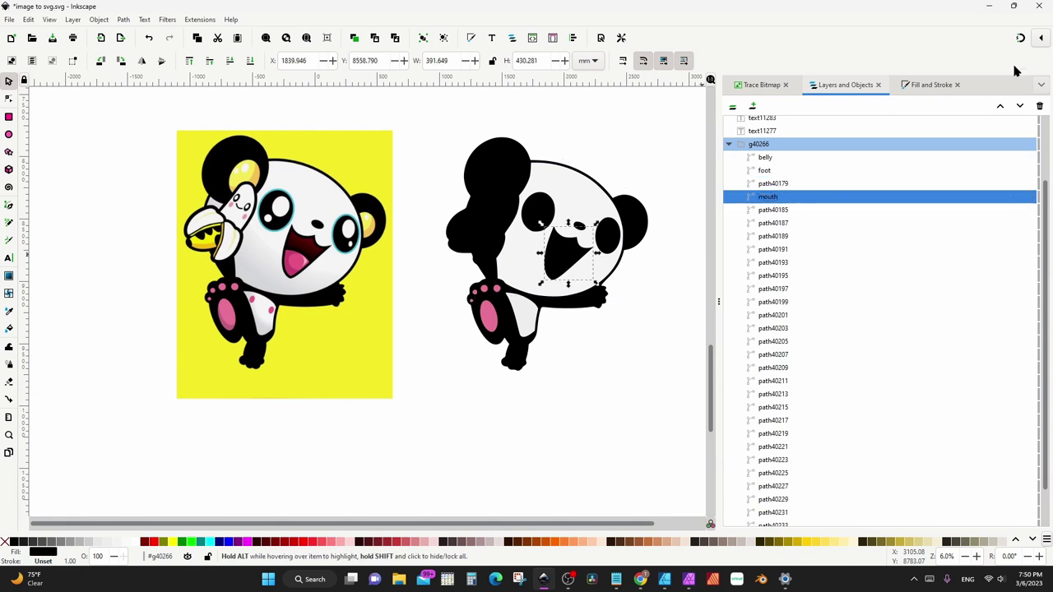
left_click(930, 85)
left_click(793, 165)
left_click(845, 85)
Fill the tongue path inside the mouth with the pink sampled from the original tongue
left_click(773, 212)
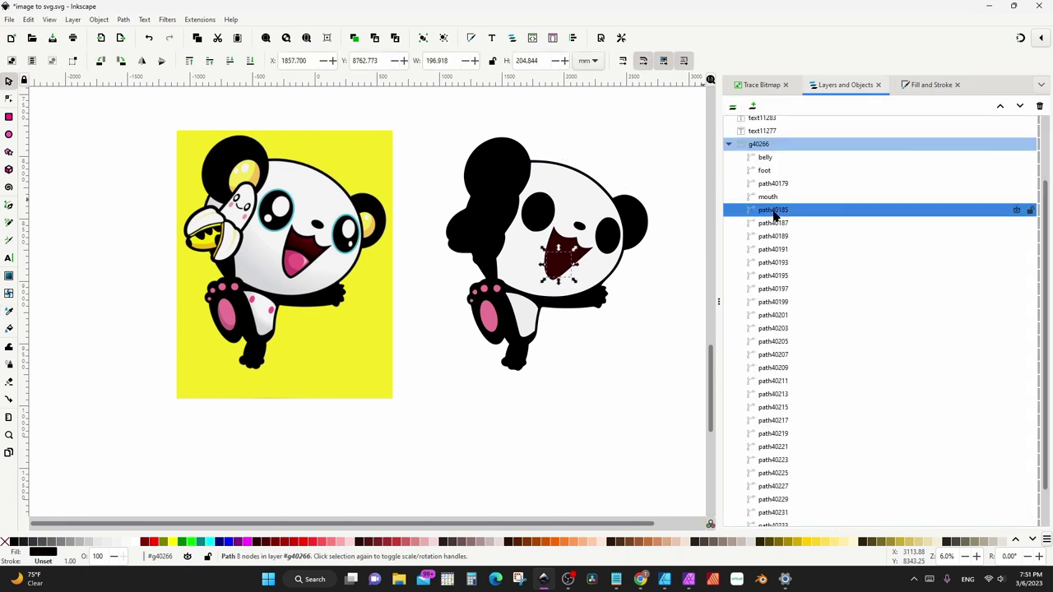
left_click(930, 85)
left_click(762, 456)
left_click(297, 261)
left_click(845, 84)
Rename the pink tongue path as tongue and place it above the mouth in the stack
double_click(777, 211)
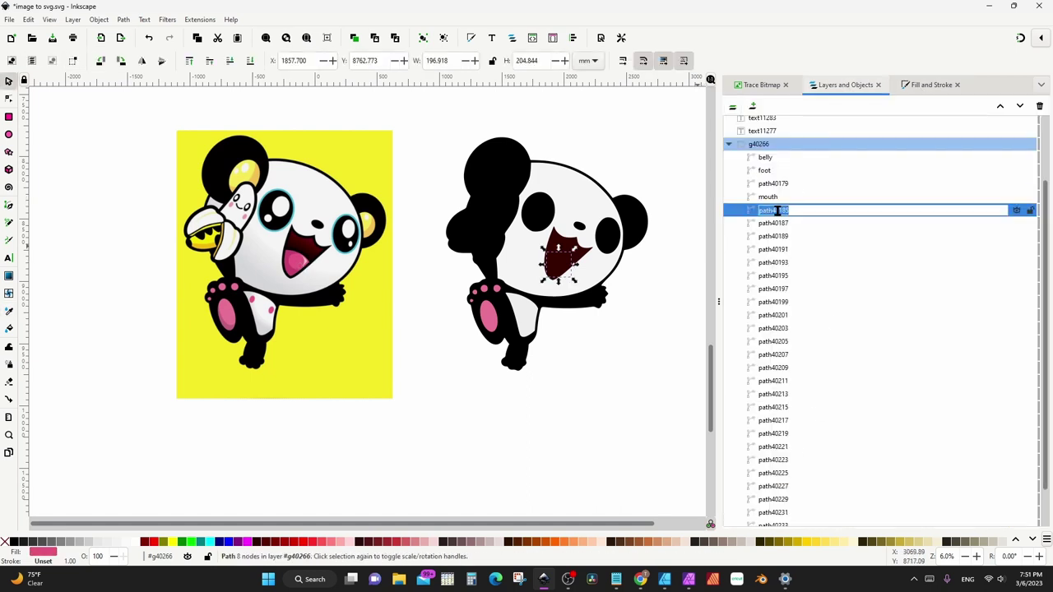
type("tongue")
key("Return")
left_click_drag(772, 206, 758, 193)
Rename the right eye's black oval and its small highlight as eye, filling the highlight white and stacking it above the oval
left_click(774, 225)
double_click(777, 227)
type("eye")
key("Return")
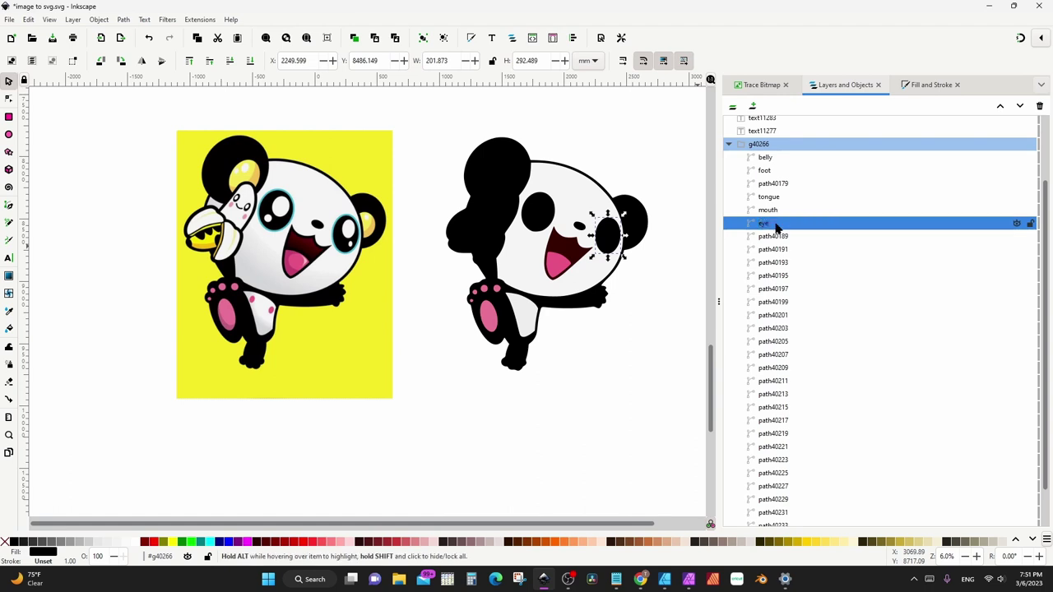
left_click(780, 238)
left_click(930, 85)
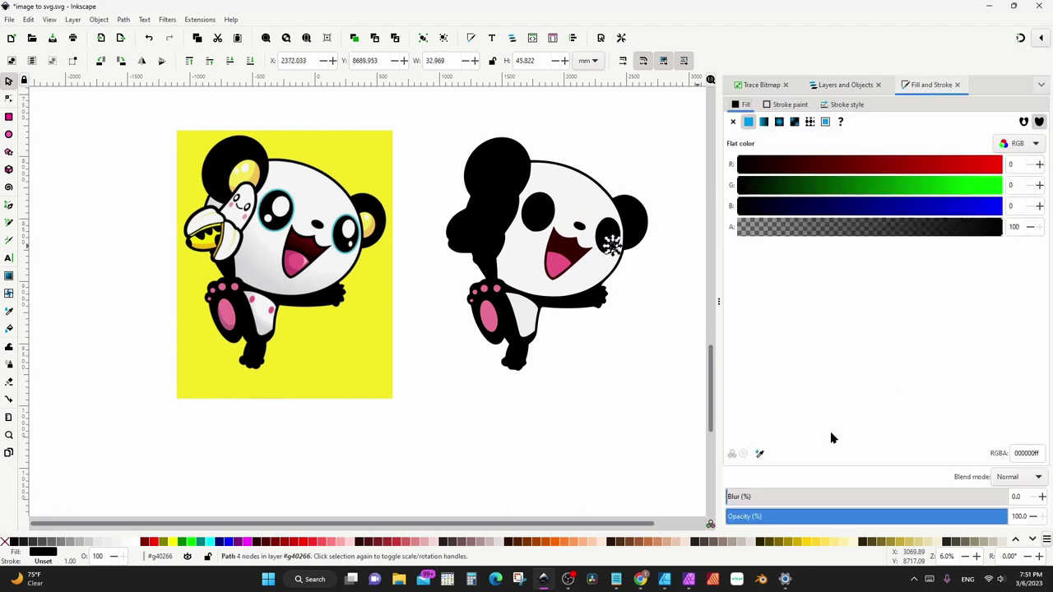
left_click(136, 542)
left_click(854, 86)
double_click(781, 237)
type("eye")
key("Return")
left_click_drag(782, 238, 795, 217)
Fill the right eye's larger highlight with white, stack it above the black oval and rename it as eye
left_click(788, 250)
left_click(930, 85)
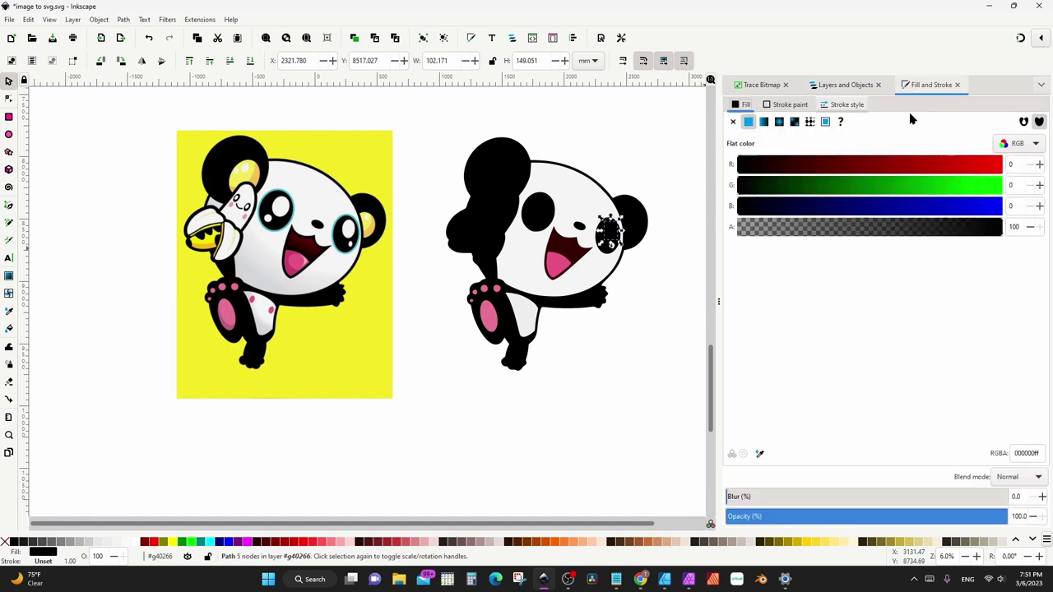
left_click(135, 542)
left_click(847, 86)
double_click(769, 224)
type("eye")
key("Return")
Fill both highlights of the left eye with white and stack them above the eye's black oval
left_click(770, 262)
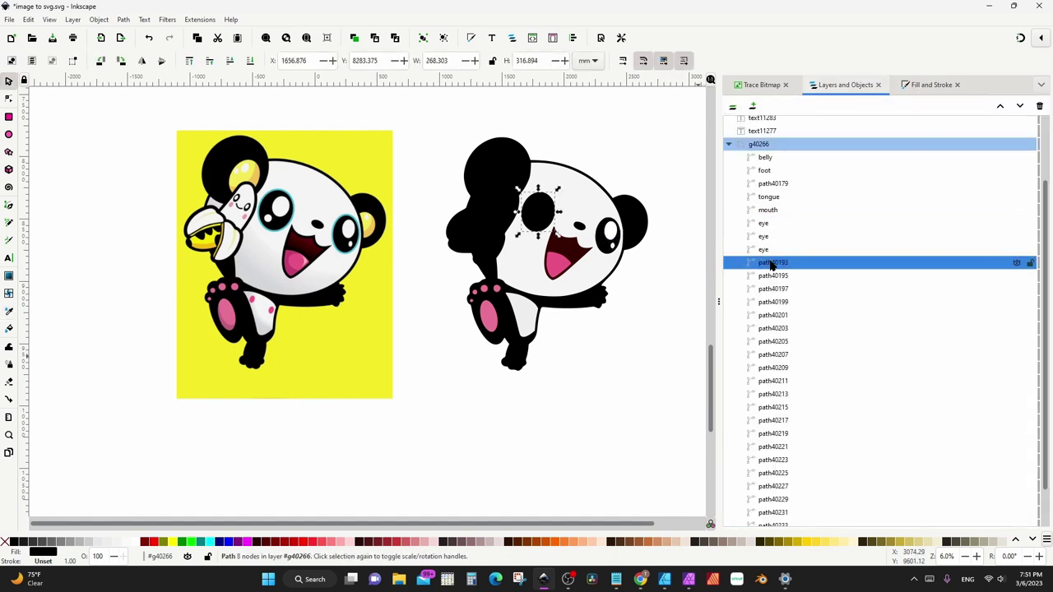
left_click(776, 275)
left_click(773, 289, "shift")
key("ctrl+shift+f")
left_click(760, 454)
left_click(675, 314)
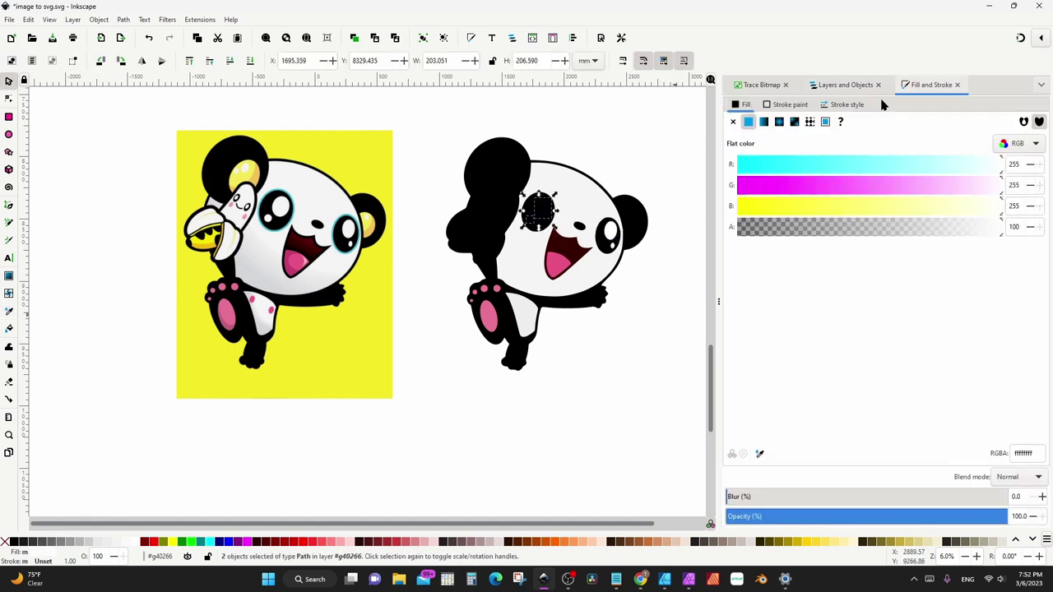
left_click(848, 86)
left_click_drag(814, 276, 827, 256)
Rename the left eye's black oval and its two highlights as eye
double_click(779, 289)
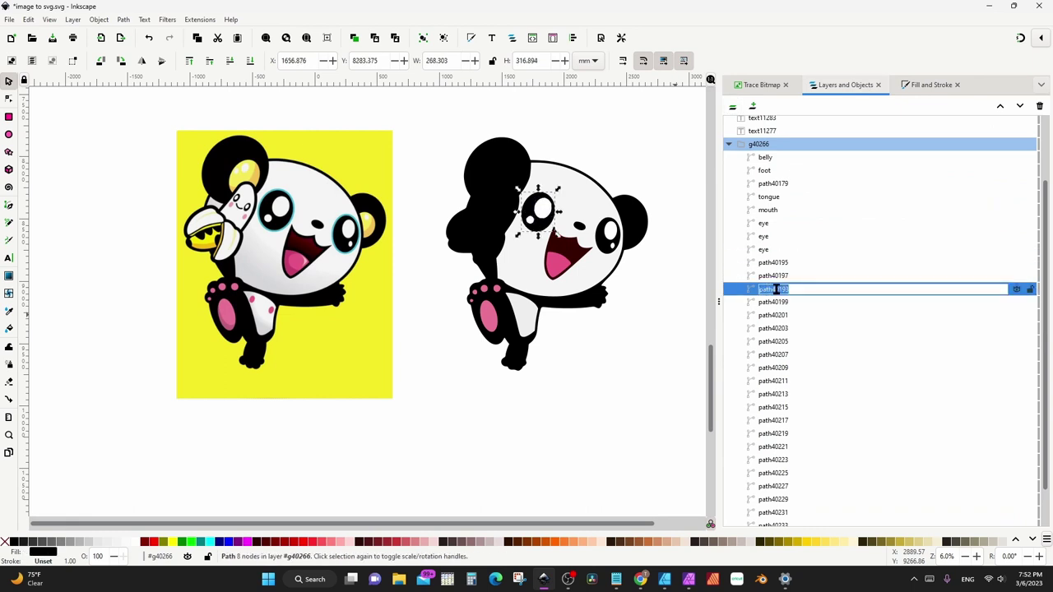
type("eye")
key("Return")
double_click(779, 276)
type("eye")
key("Return")
double_click(779, 262)
type("eye")
key("Return")
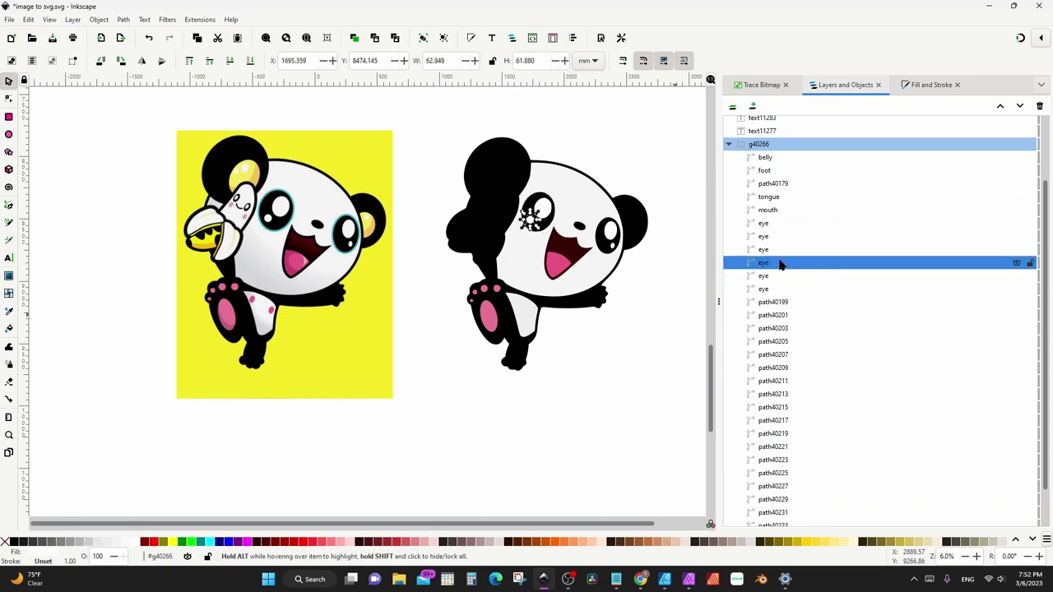
Rename the panda's nose path as nose
left_click(768, 302)
double_click(780, 304)
double_click(779, 312)
key("ctrl+z")
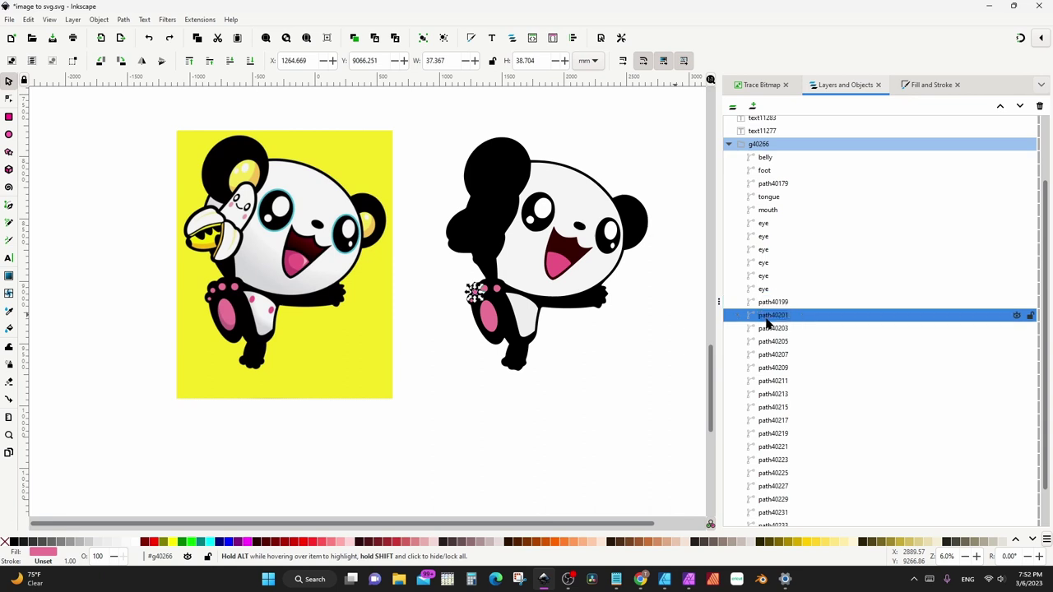
double_click(780, 302)
type("nose")
key("Return")
Rename the three pink toe pads listed below the nose as foot
left_click(775, 317)
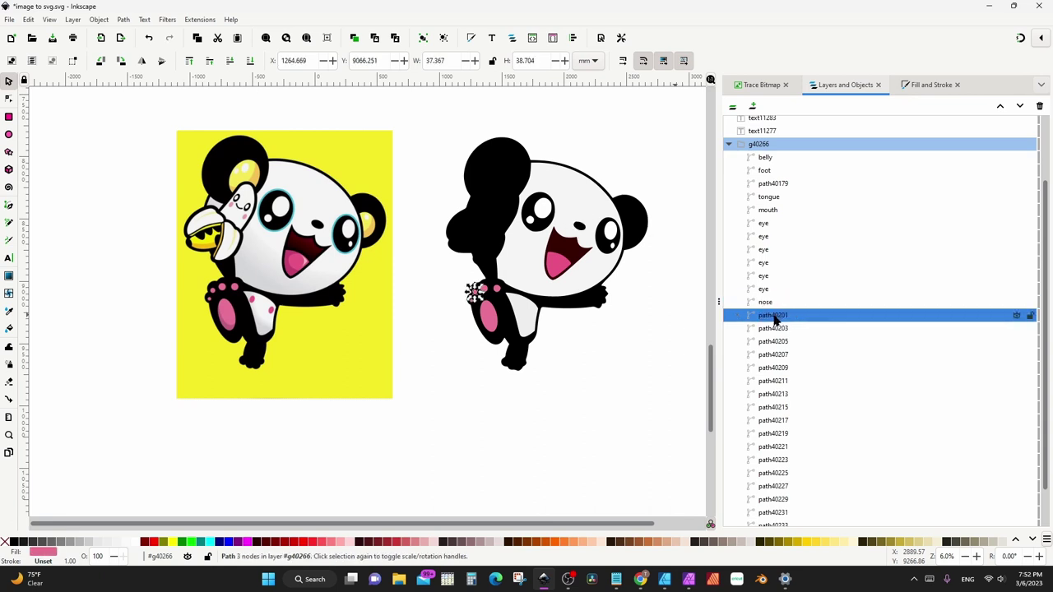
double_click(774, 318)
type("foot")
key("Return")
double_click(774, 329)
type("foot")
key("Return")
double_click(774, 342)
type("f")
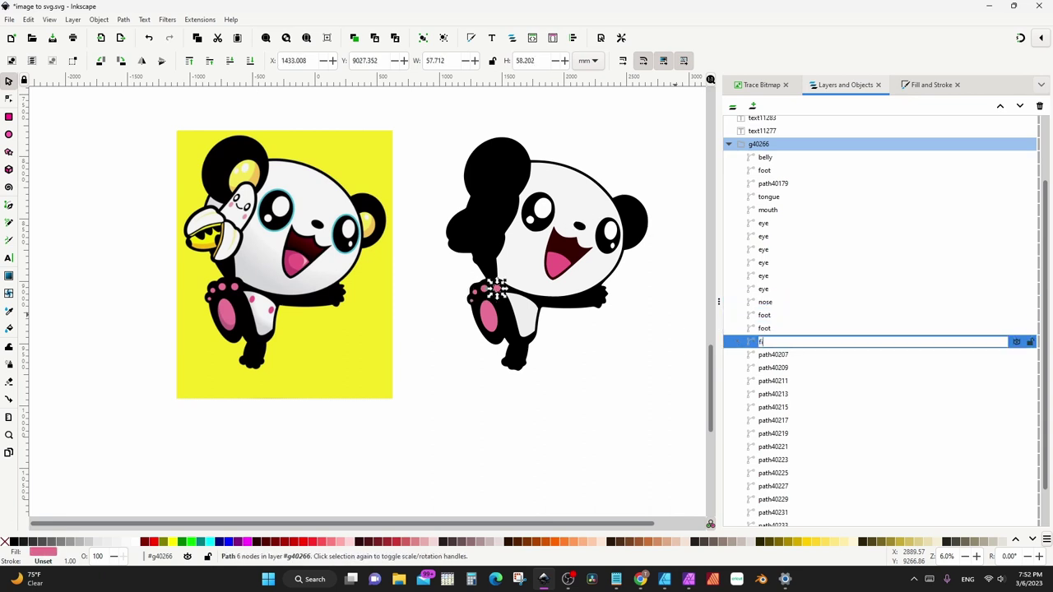
type("oot")
key("Return")
Fill the banana's right peel with the white of the original image and rename it as banana
left_click(770, 356)
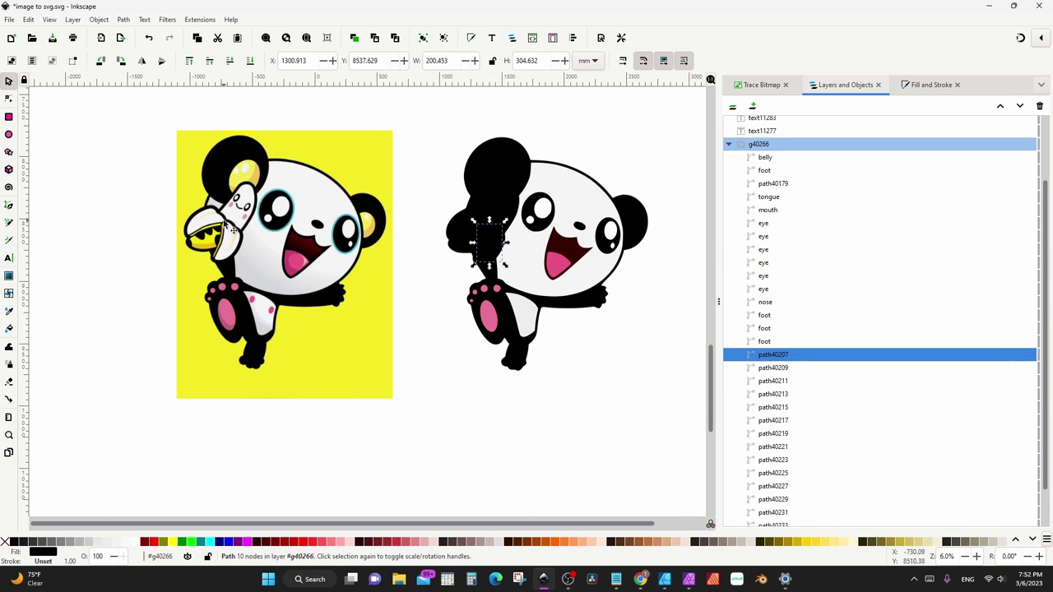
left_click(905, 85)
left_click(845, 85)
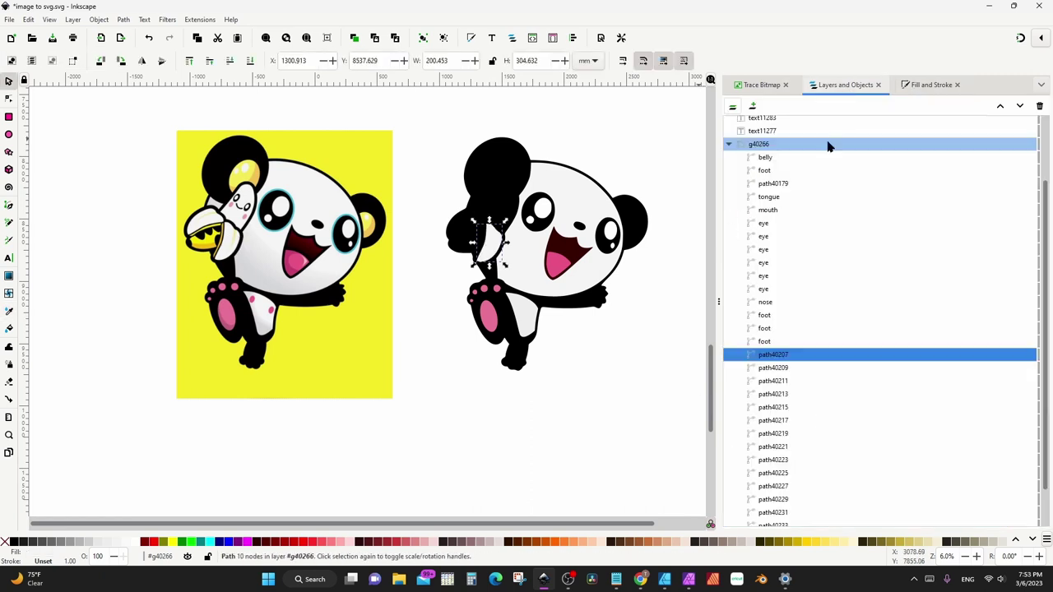
double_click(772, 355)
type("banana")
key("Return")
Try to move the unidentified narrow path beside the banana peel away from the panda, and undo the moves
left_click(774, 369)
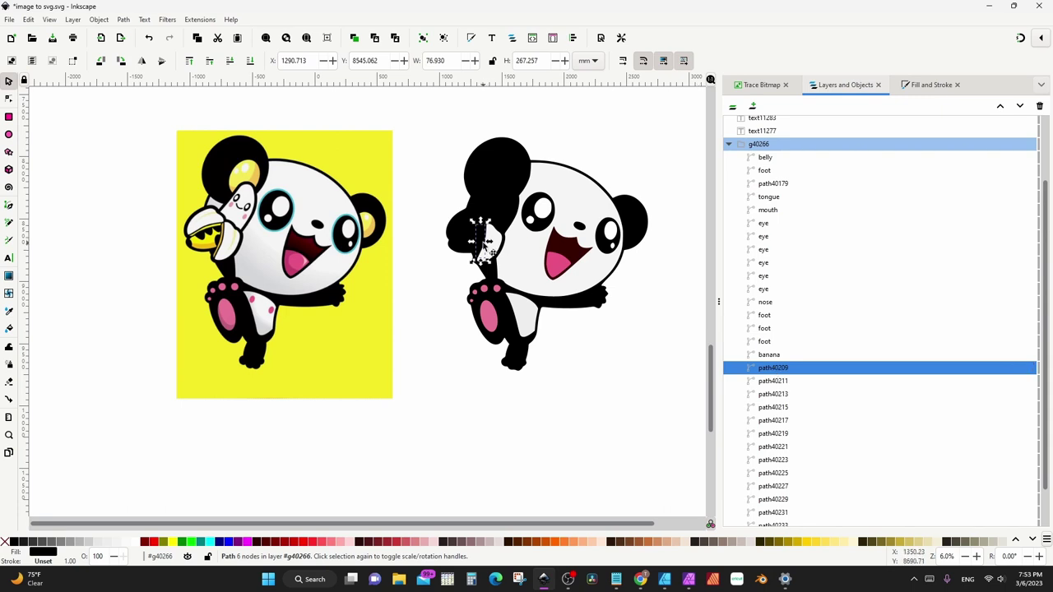
left_click_drag(483, 241, 443, 312)
key("ctrl+z")
left_click(781, 369)
scroll(500, 250, "up", 6)
left_click_drag(336, 183, 77, 399)
scroll(236, 381, "down", 3)
key("ctrl+z")
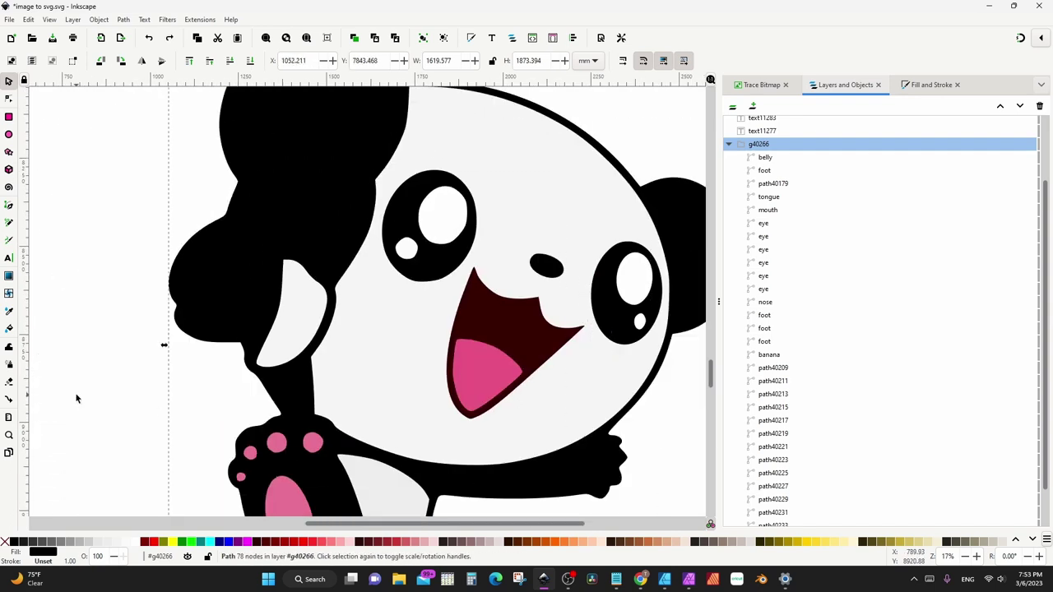
Fill the banana's jagged lower path with the yellow sampled from the original image and rename it as banana
left_click(787, 369)
left_click(782, 381)
scroll(498, 310, "down", 3)
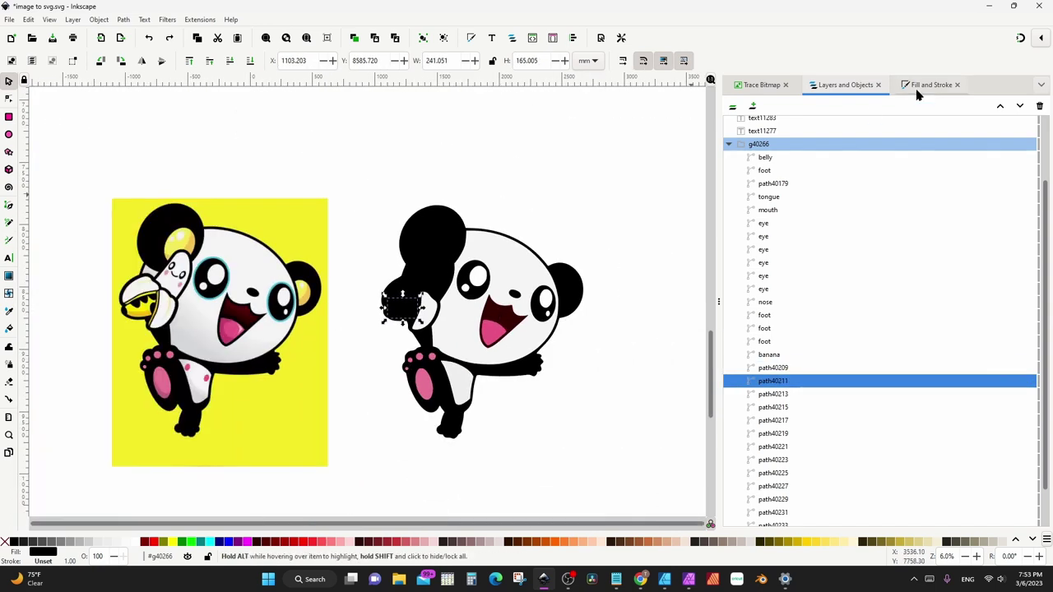
left_click(922, 87)
left_click(761, 453)
left_click(138, 311)
left_click(845, 86)
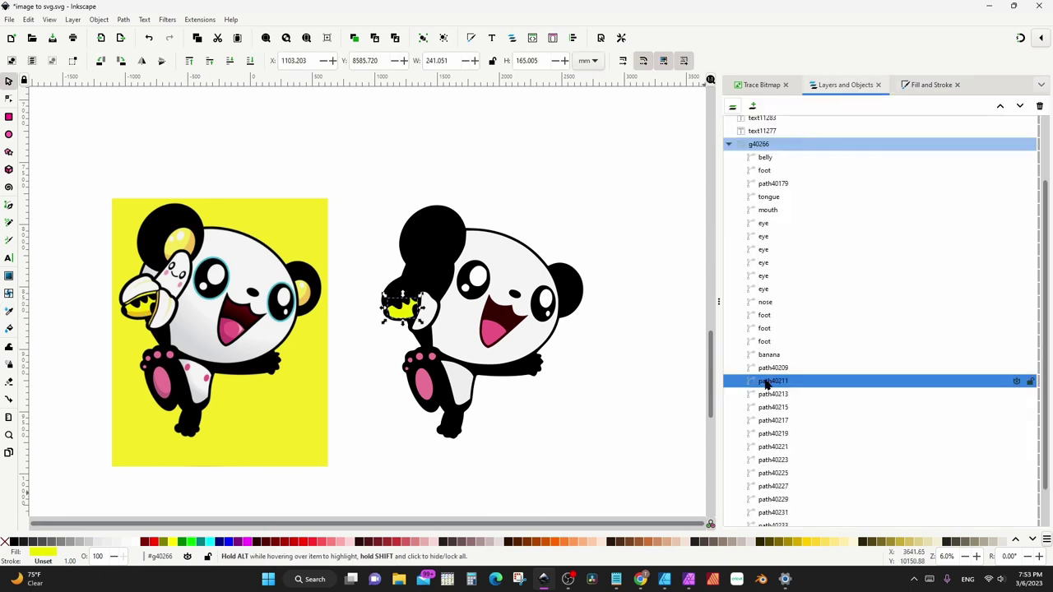
double_click(766, 381)
left_click(772, 396)
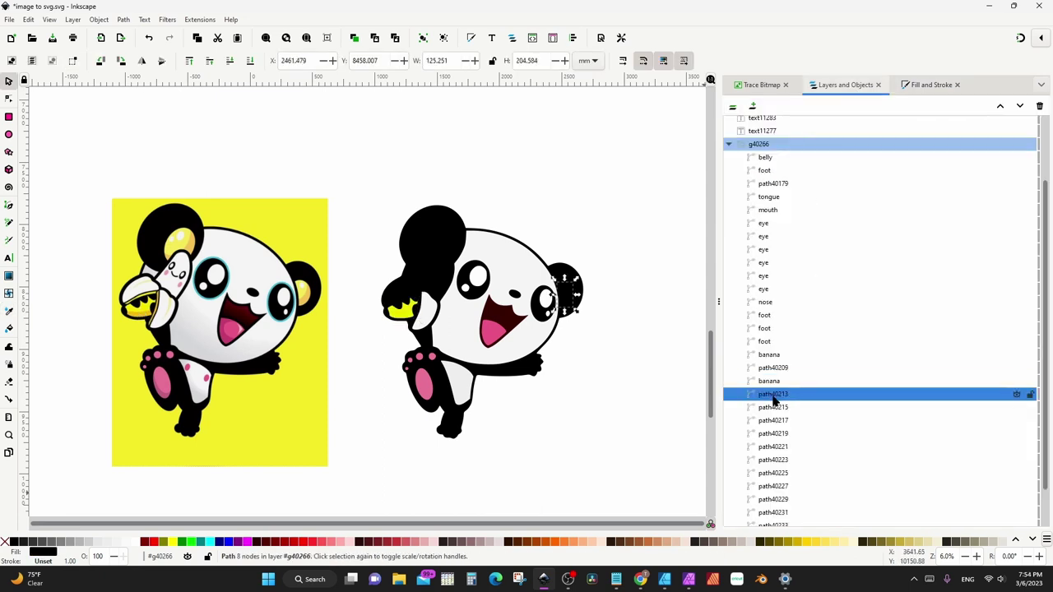
Fill the inner shape of the panda's right ear with the yellow sampled from the original image and rename it as ear
left_click(930, 85)
left_click(760, 453)
left_click(303, 290)
left_click(846, 85)
double_click(777, 395)
type("ear")
key("Return")
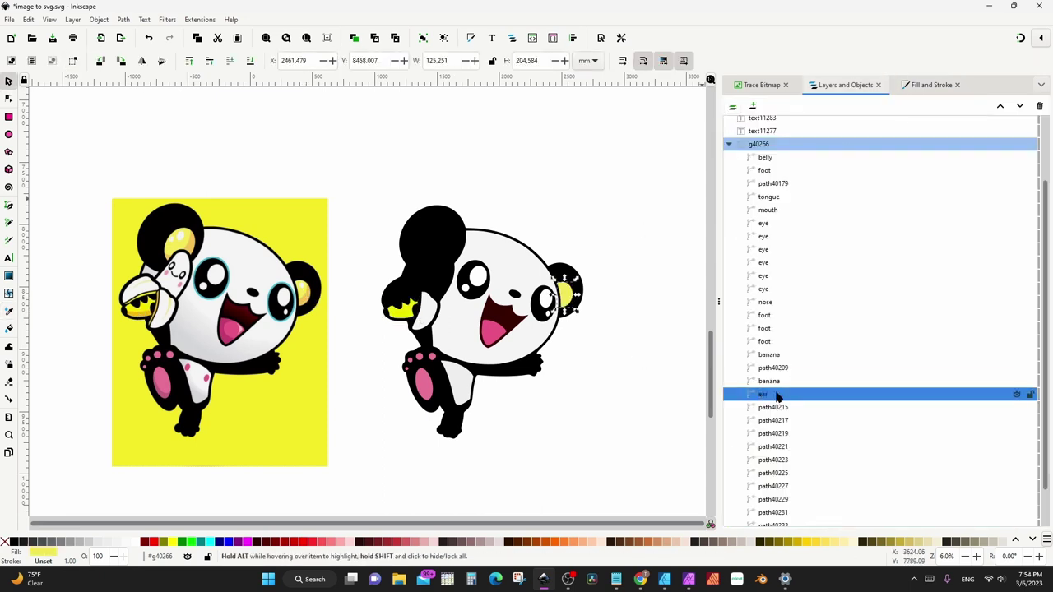
Fill the path above the banana's jagged yellow part with yellow sampled from the original image and rename it as banana
left_click(773, 408)
left_click(931, 85)
left_click(760, 454)
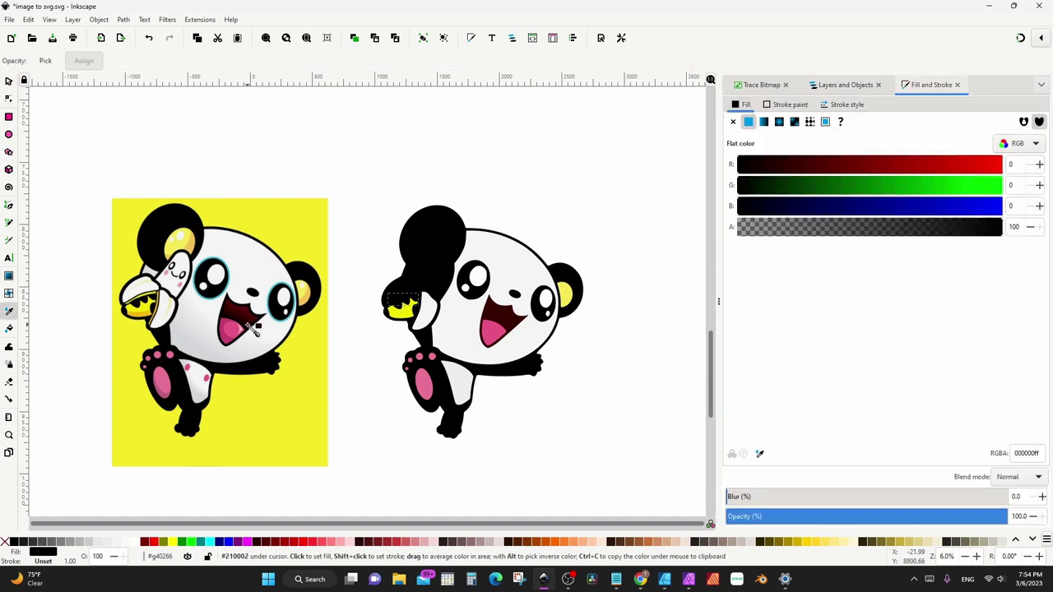
left_click(153, 299)
left_click(847, 85)
double_click(772, 408)
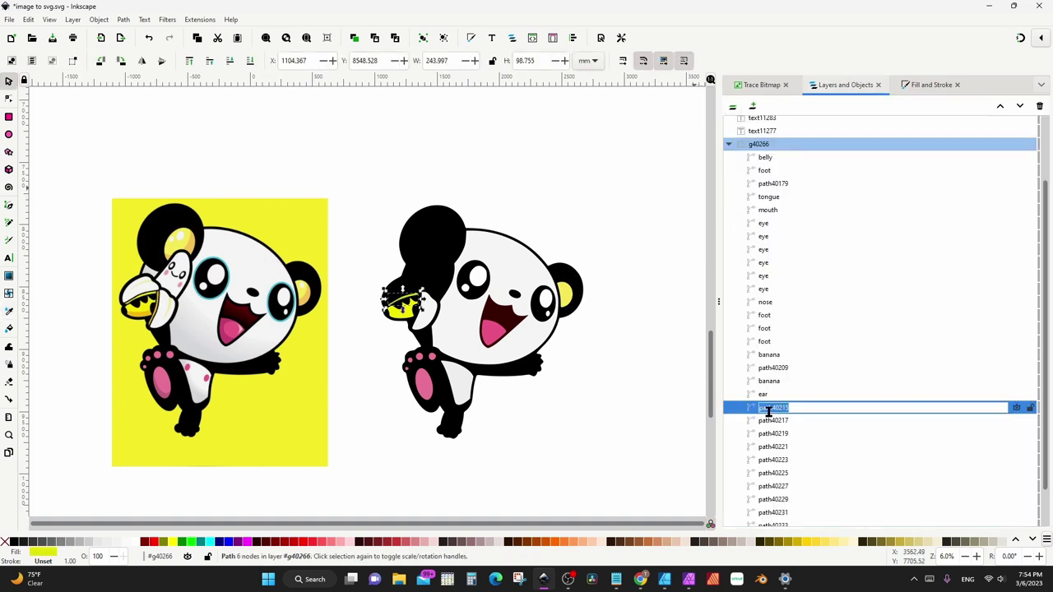
type("banana")
key("Return")
Rename the narrow path beside the banana's right peel as banana and fill it with the yellow of the original image
double_click(773, 368)
type("ban")
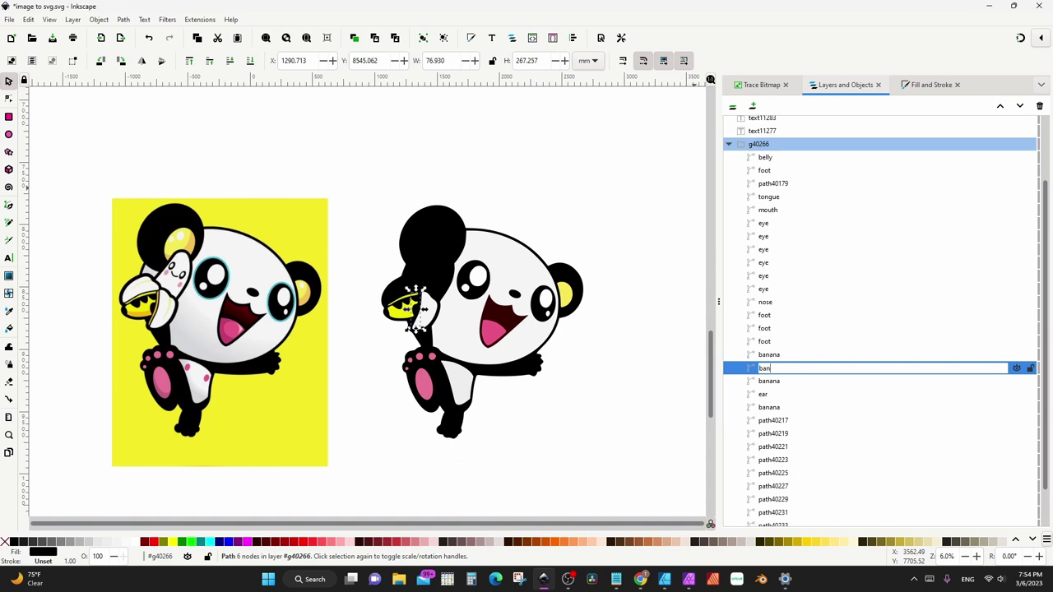
type("ana")
key("Return")
left_click(931, 85)
left_click(847, 85)
Fill the banana's upper-left peel with the white of the original image and rename it as banana
left_click(774, 408)
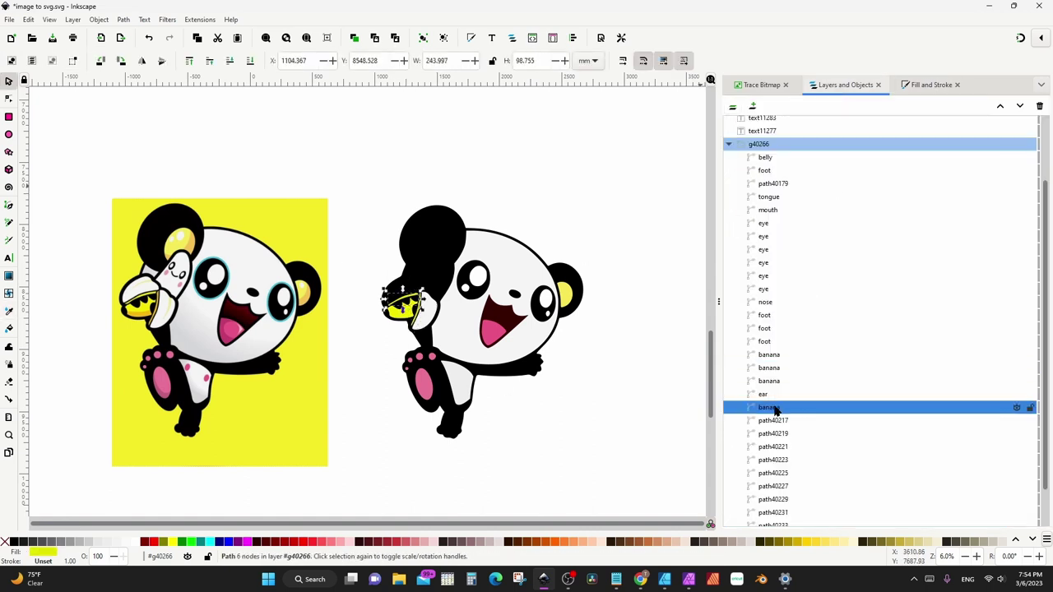
left_click(773, 420)
left_click(931, 84)
left_click(848, 85)
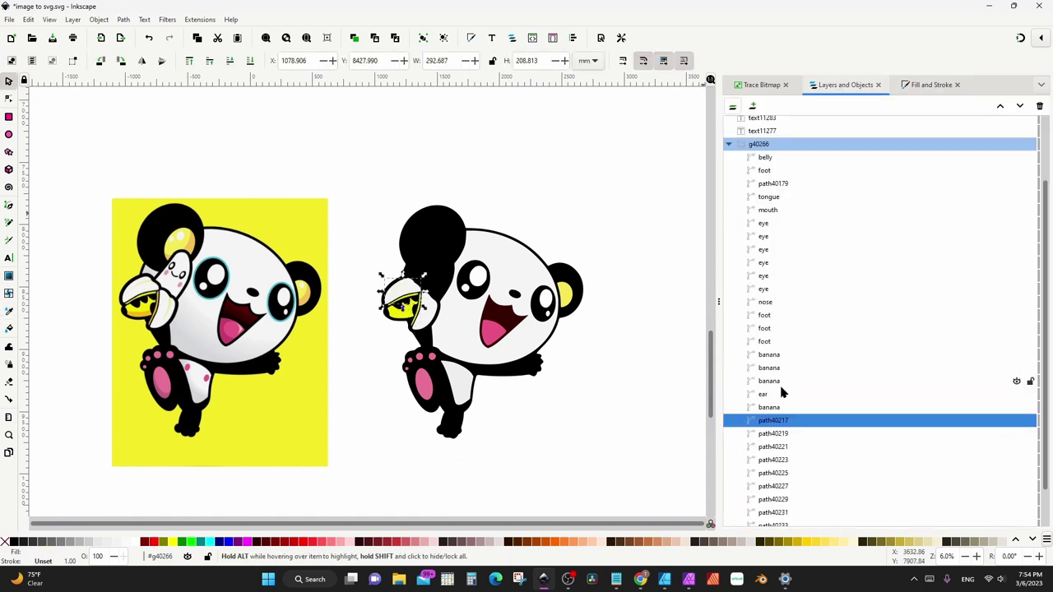
double_click(774, 420)
type("banana")
key("Return")
Fill the banana's peeled body with the white sampled from the original image and rename it as banana
left_click(772, 434)
left_click(931, 85)
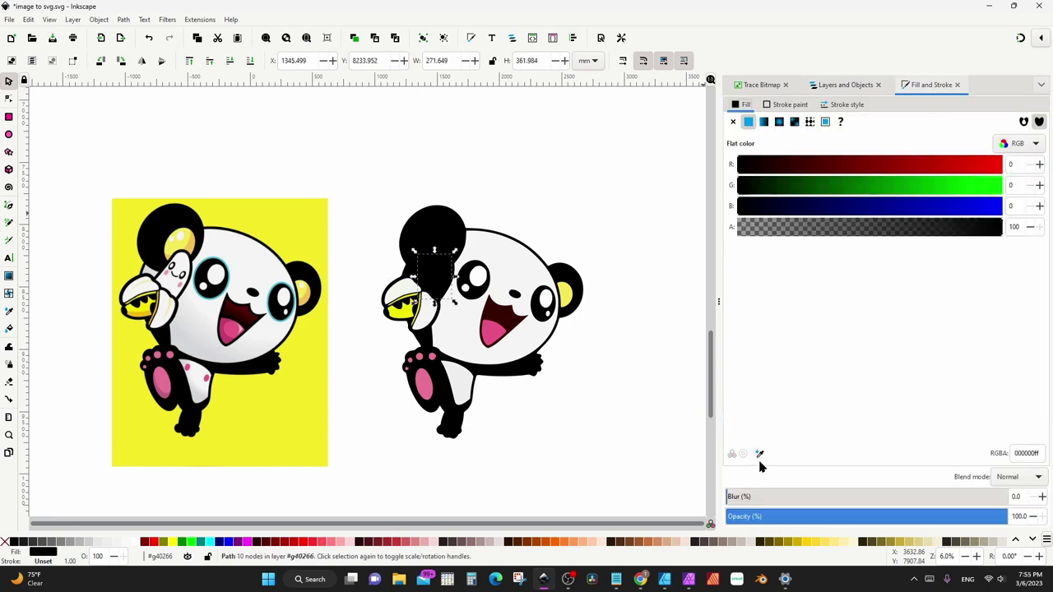
left_click(759, 454)
left_click(177, 263)
left_click(847, 84)
double_click(781, 434)
type("banana")
key("Return")
Rename the outer black shape of the banana's right eye as banana eye
left_click(776, 446)
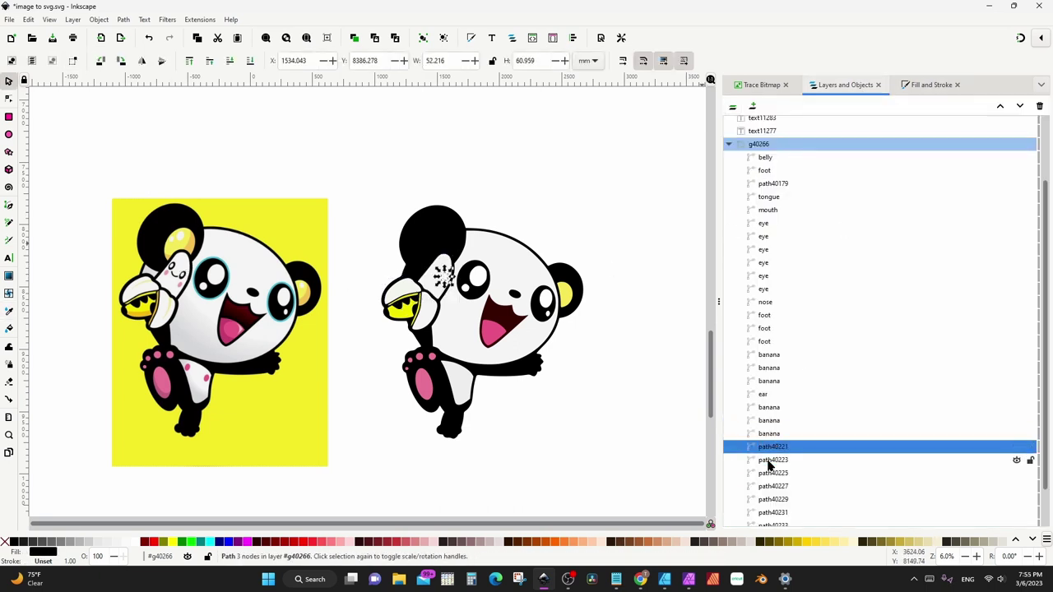
left_click(932, 85)
key("d")
key("s")
key("ctrl+shift+l")
double_click(771, 447)
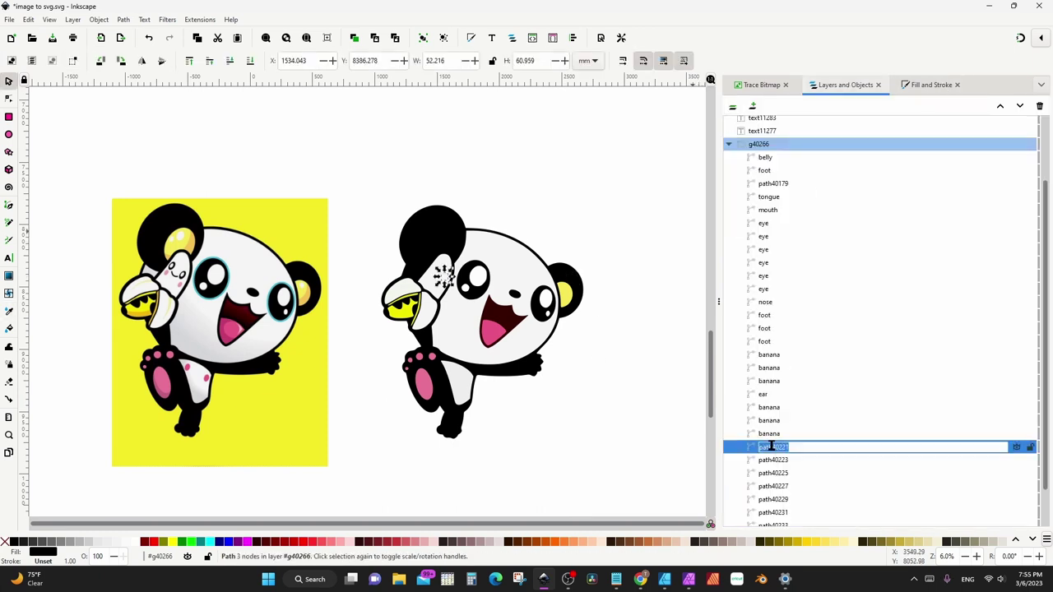
type("banana eye")
key("Return")
Fill the inner shape of the banana's right eye with white sampled from the canvas and rename it as banana eye
left_click(770, 461)
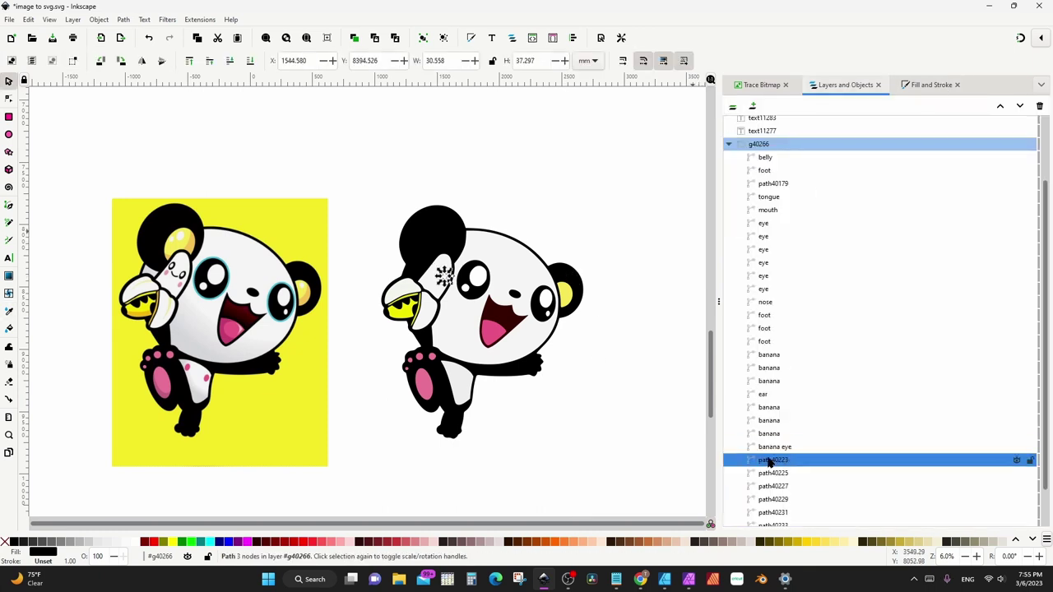
left_click(932, 85)
left_click(760, 454)
left_click(680, 390)
left_click(846, 85)
double_click(776, 460)
type("banana eye")
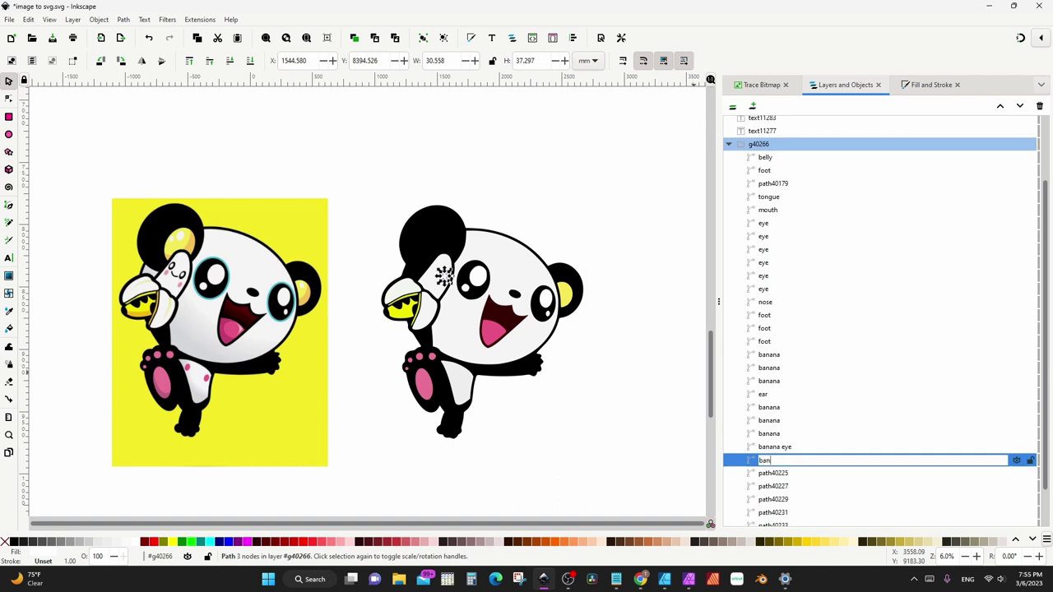
key("Return")
Reorder the banana body below its two right-eye shapes and the black eye shape below the white one
left_click_drag(770, 434, 786, 470)
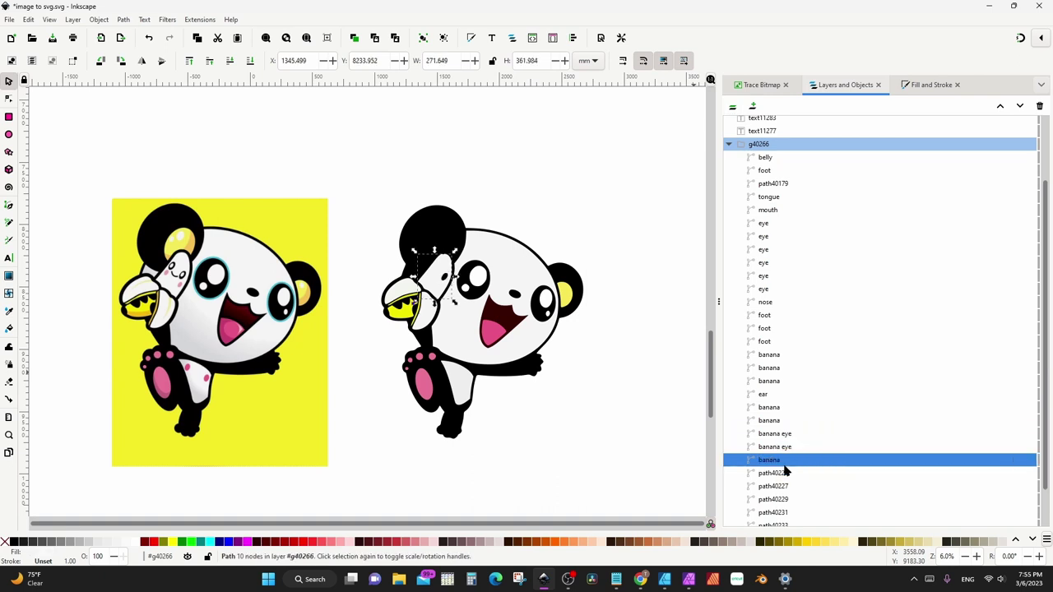
left_click(789, 447)
left_click_drag(790, 433, 794, 453)
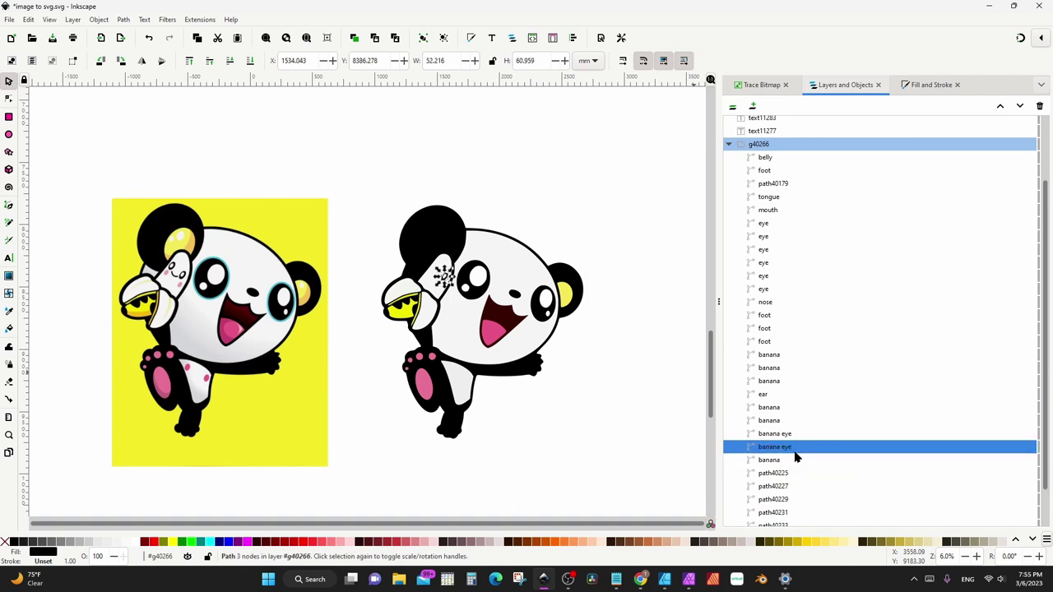
Rename the small curved path between the banana's eyes as mouth
left_click(787, 469)
scroll(787, 469, "down", 1)
scroll(434, 279, "up", 2)
left_click_drag(433, 279, 613, 268)
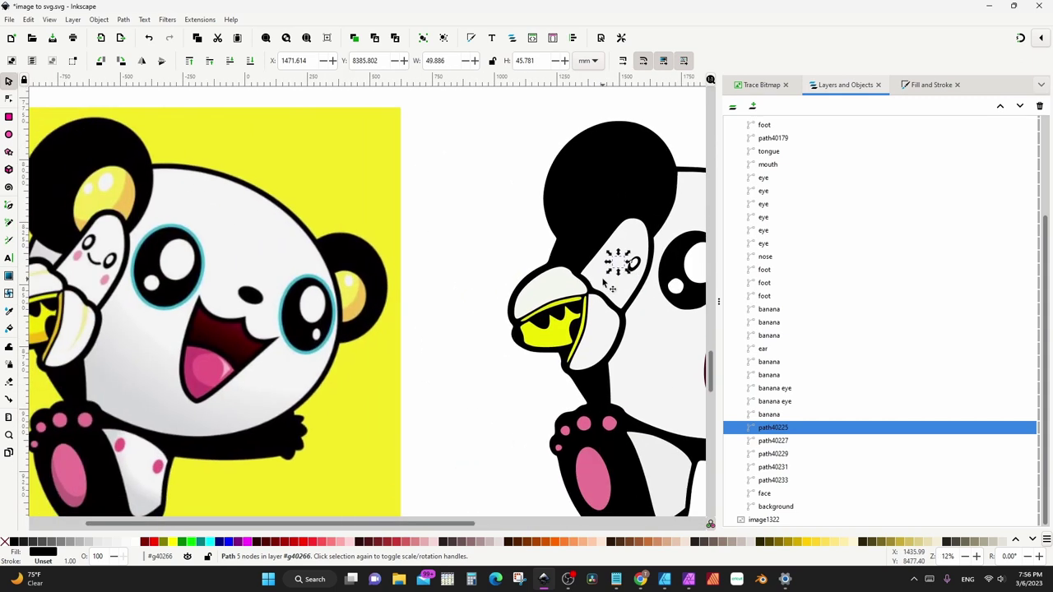
left_click(931, 85)
key("ctrl+shift+l")
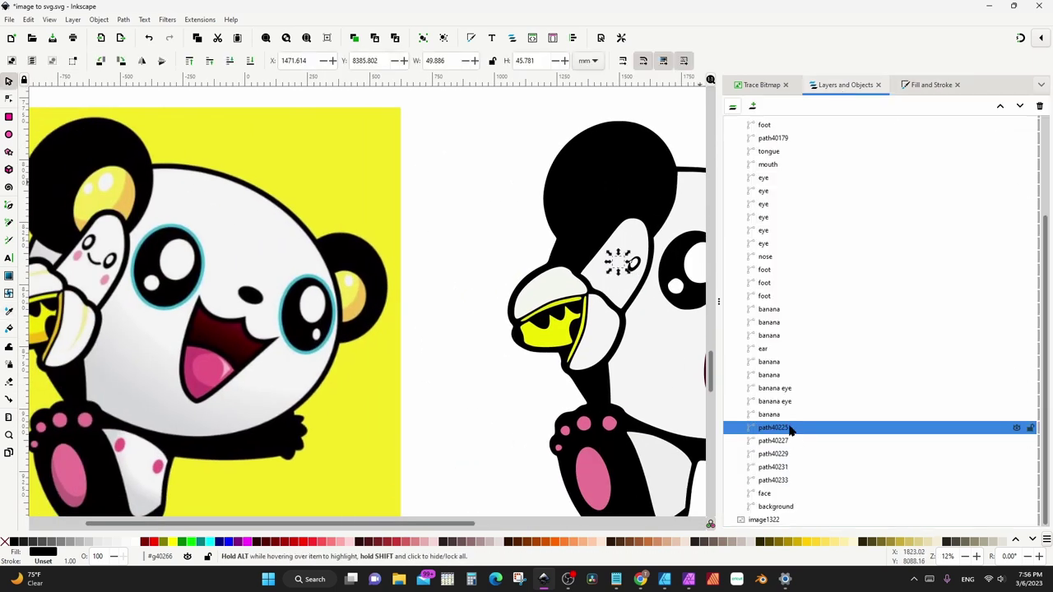
double_click(774, 428)
type("mouth")
key("Return")
Lower the banana's body in the stacking order until it lies directly above path40233
left_click(790, 415)
key("Page_Down")
key("Page_Down")
key("Page_Down")
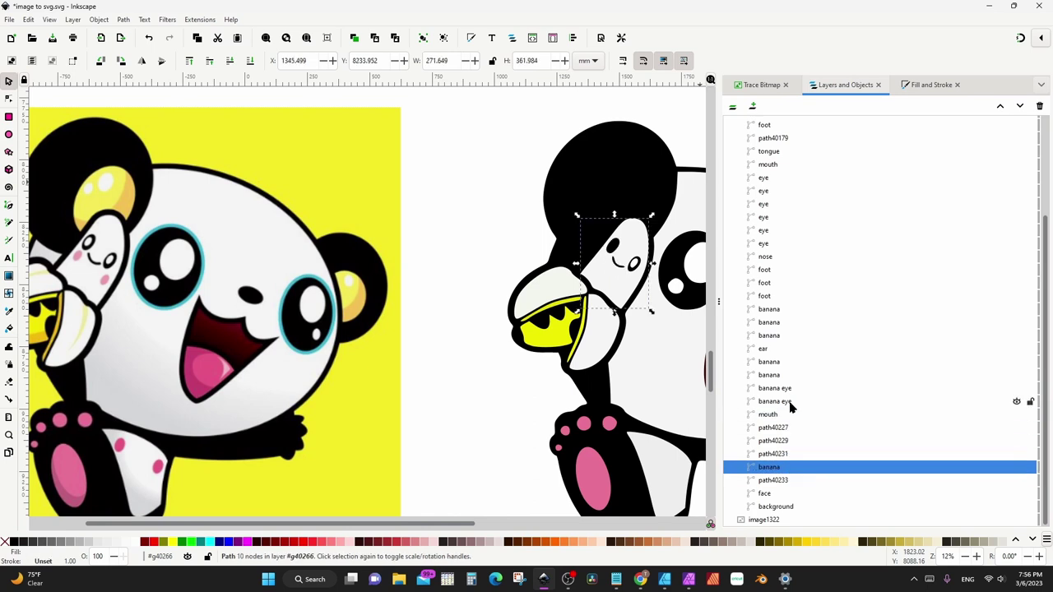
Rename the outer and inner shapes of the banana's left eye as banana eye
left_click(786, 430)
double_click(775, 428)
type("banana ")
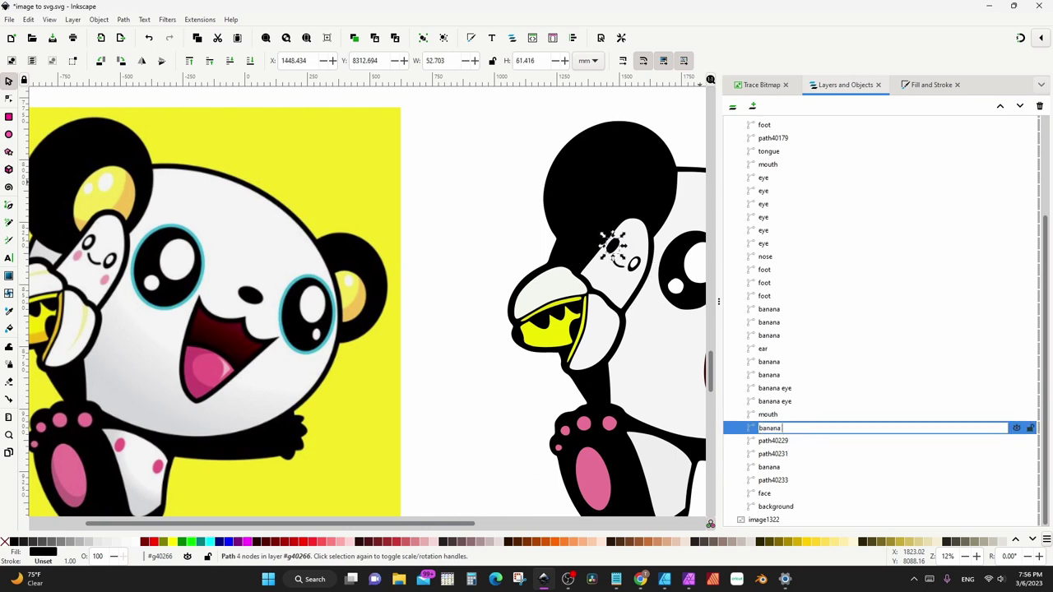
type("eye")
key("Return")
double_click(779, 441)
type("banana eye")
key("Return")
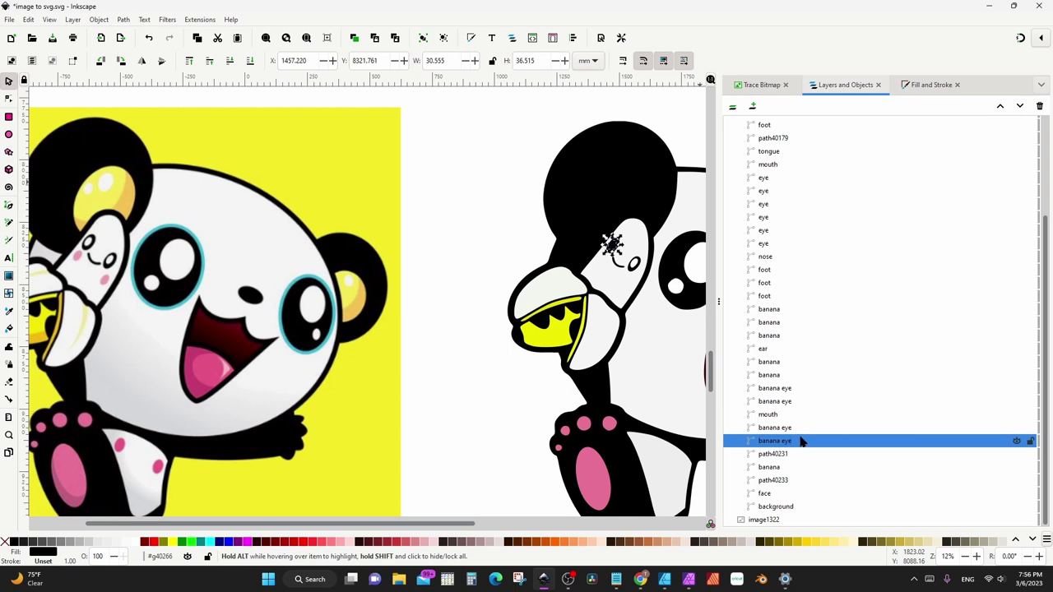
Place the inner shape of the banana's left eye above the outer one and fill it with white
left_click(806, 427)
left_click(931, 85)
left_click(864, 85)
Fill the head piece between the banana peel and the left ear with off-white f5f5f5 sampled from the panda and rename it as head
left_click(780, 454)
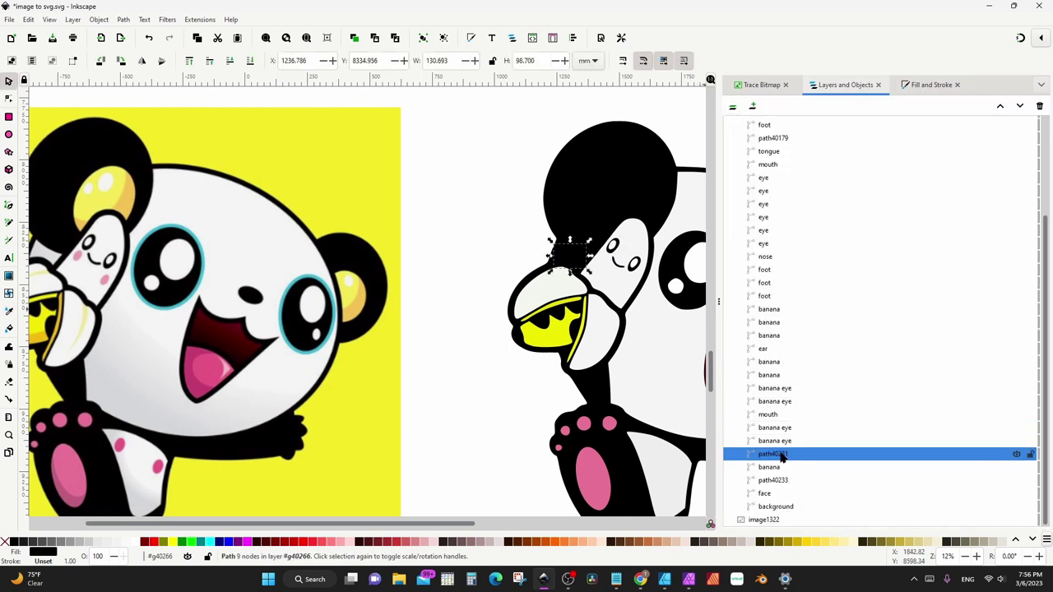
left_click_drag(450, 366, 513, 327)
left_click(931, 86)
left_click(759, 456)
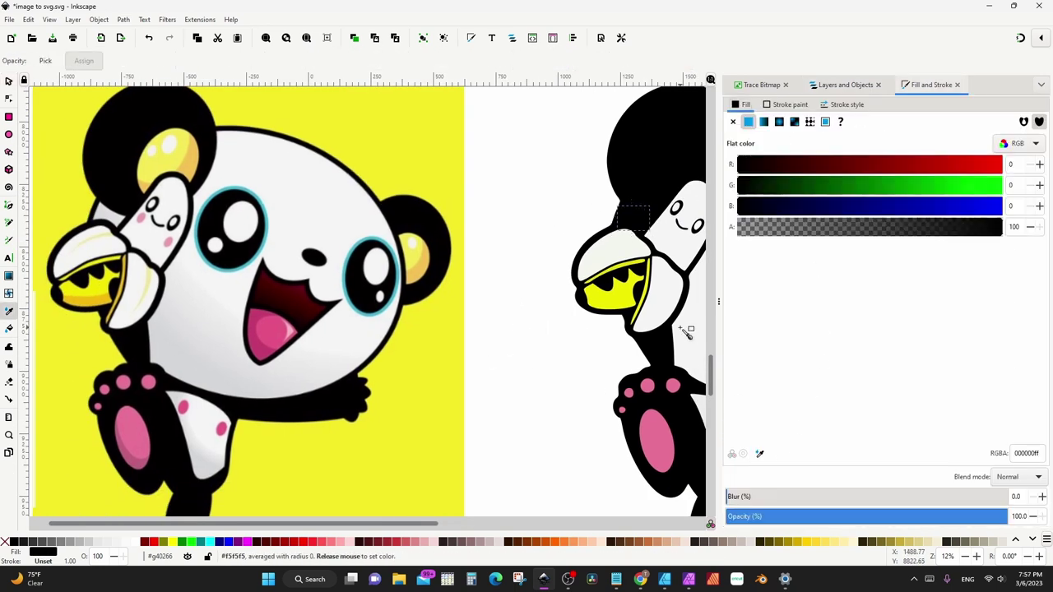
left_click(686, 329)
left_click(851, 85)
double_click(765, 456)
type("head")
key("Return")
Fill the inner shape of the panda's left ear with the yellow sampled from the original image and rename it as ear
left_click(773, 482)
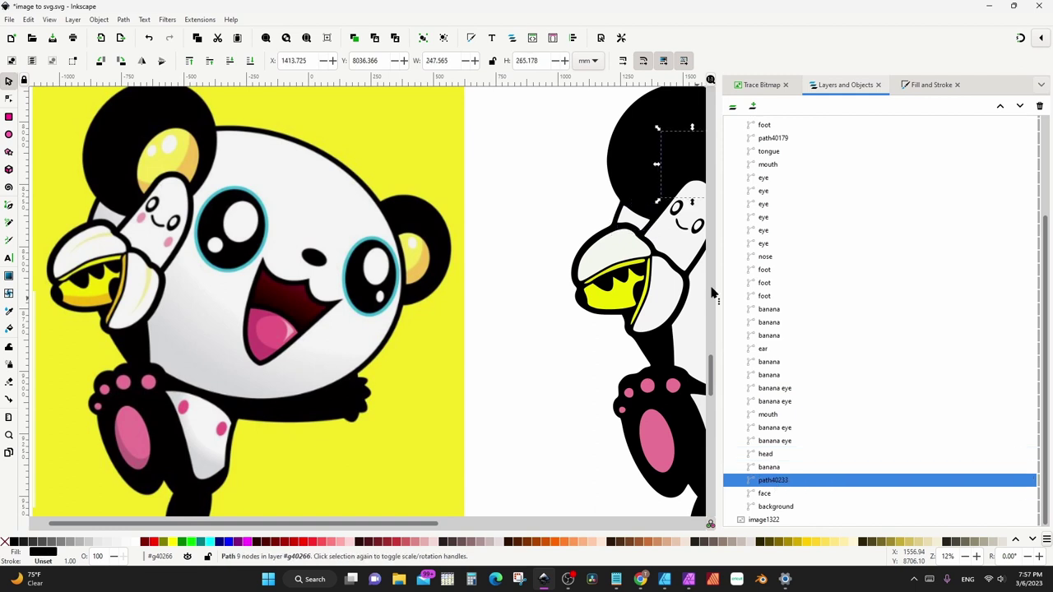
left_click_drag(688, 291, 626, 315)
left_click(934, 85)
left_click(759, 454)
key("ctrl+shift+l")
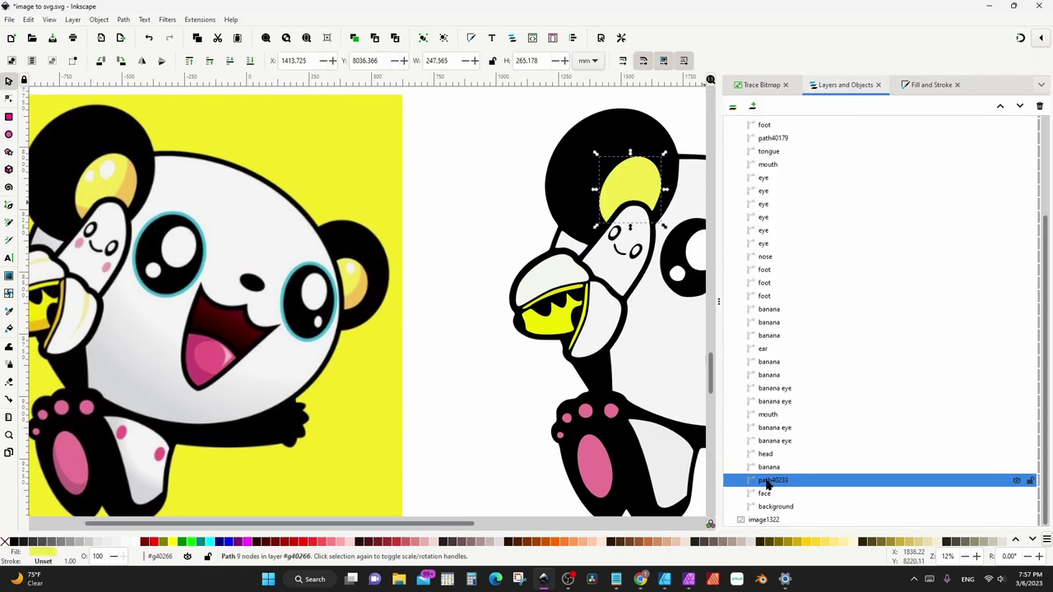
scroll(636, 348, "down", 2)
left_click_drag(636, 347, 533, 350)
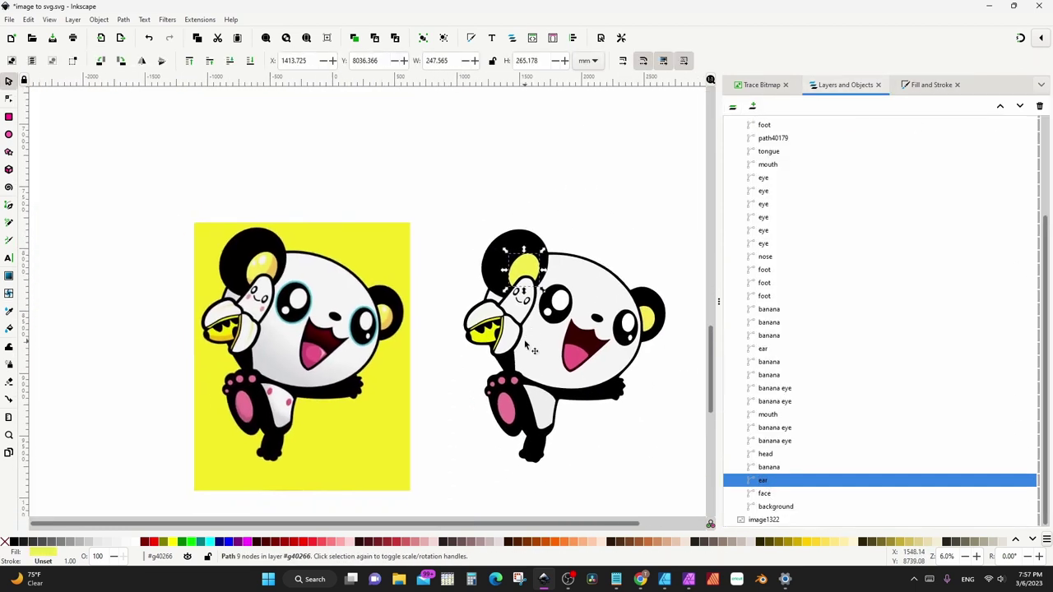
left_click(587, 220)
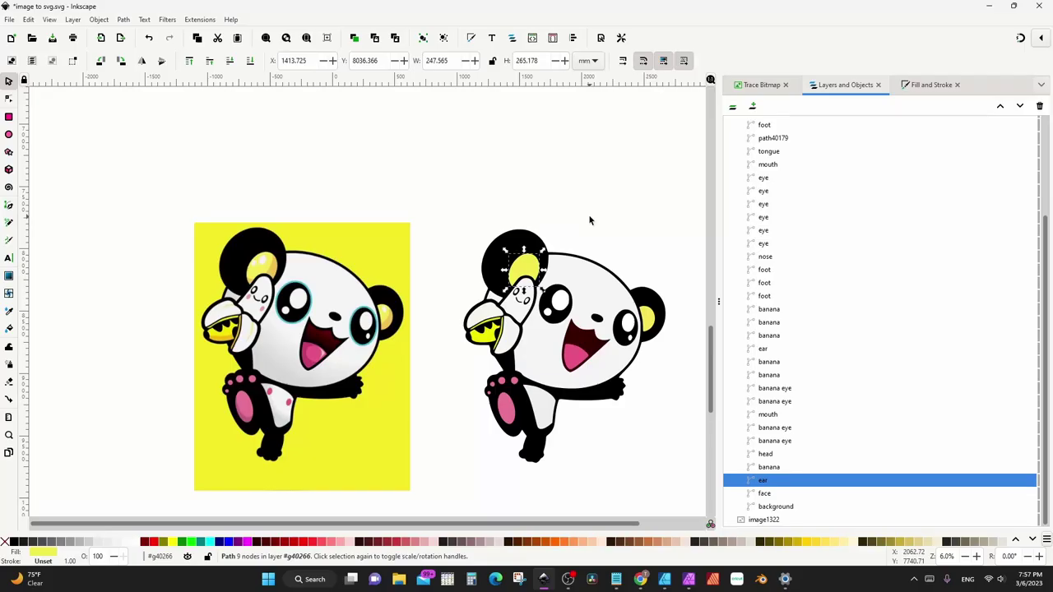
left_click(587, 222)
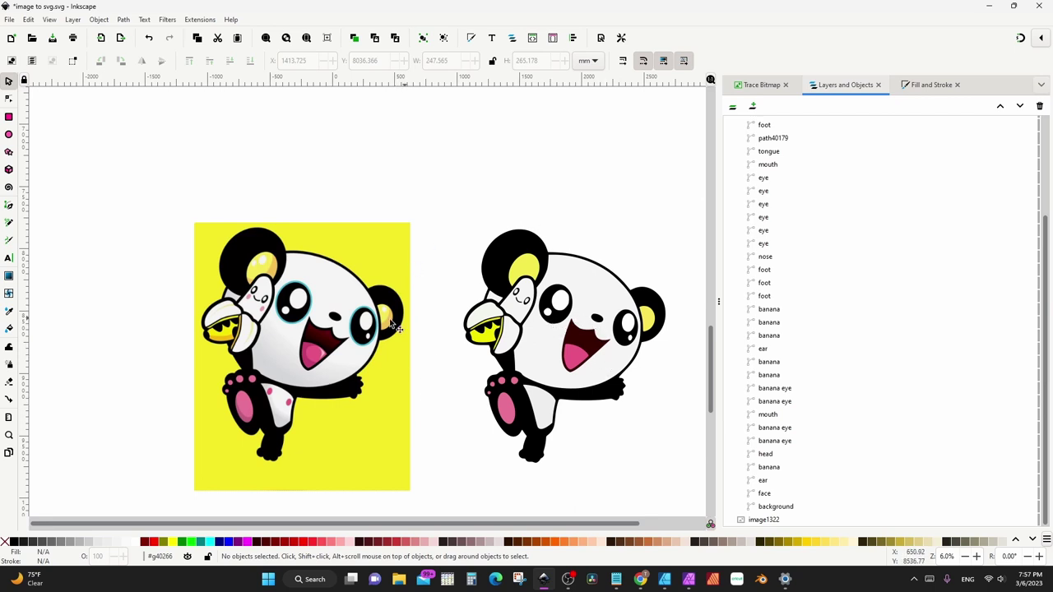
Duplicate the black shape of the panda's left eye and place the copy below all the other eye paths, just above the nose
left_click(565, 325)
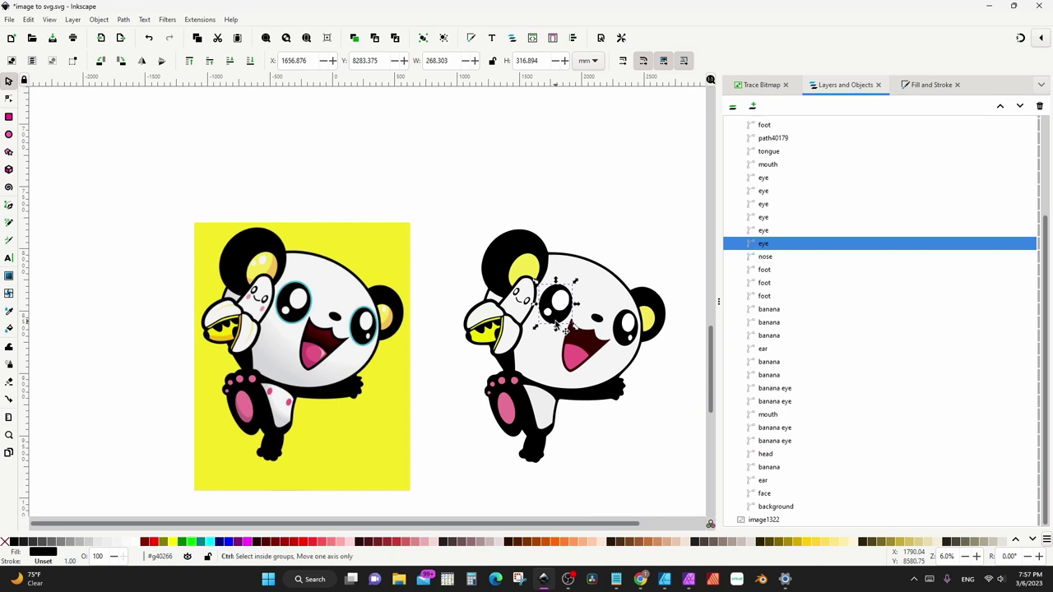
key("ctrl+d")
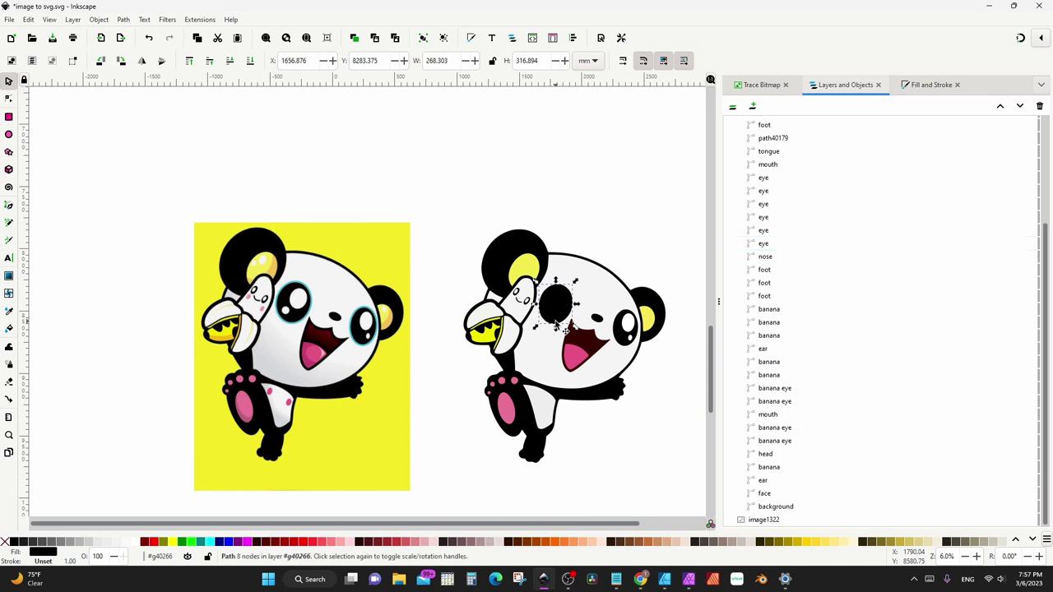
scroll(836, 308, "up", 3)
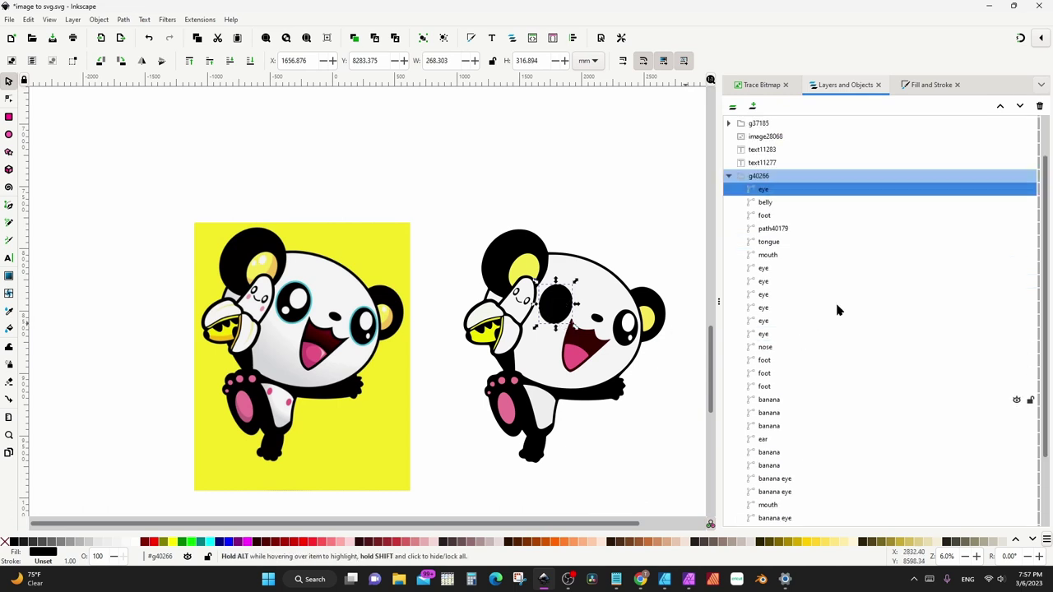
left_click(787, 192)
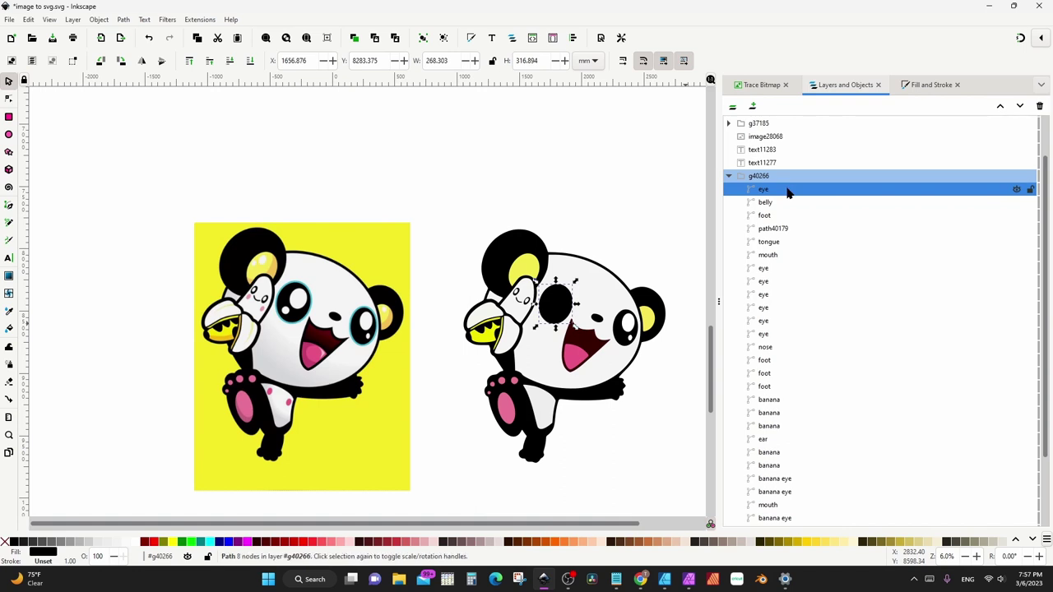
left_click_drag(788, 192, 807, 345)
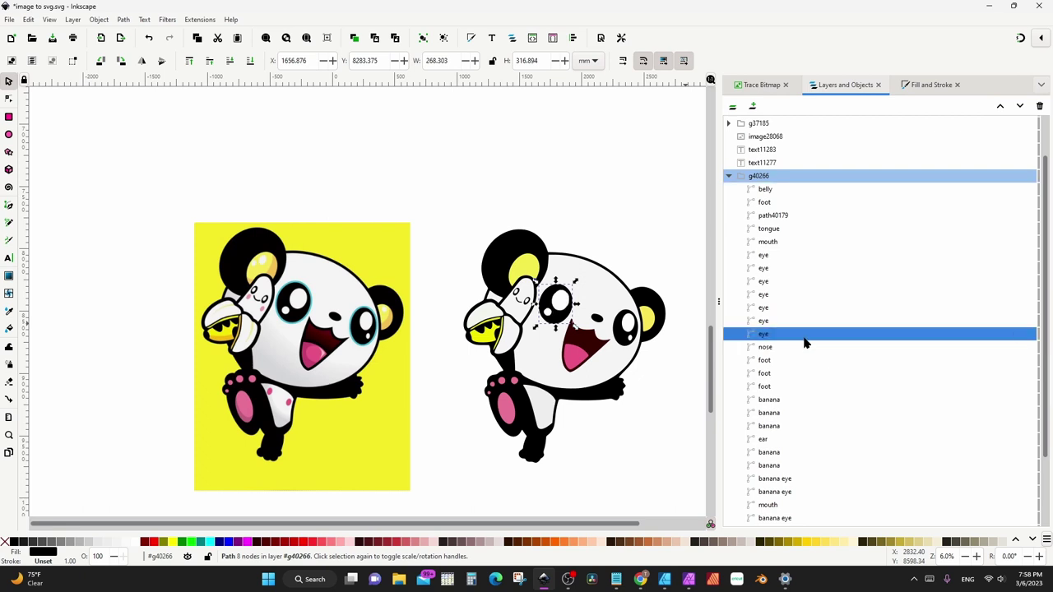
Fill the duplicated eye shape with the blue 44bcd8 sampled from the eye outline in the original image
left_click(926, 86)
left_click(759, 455)
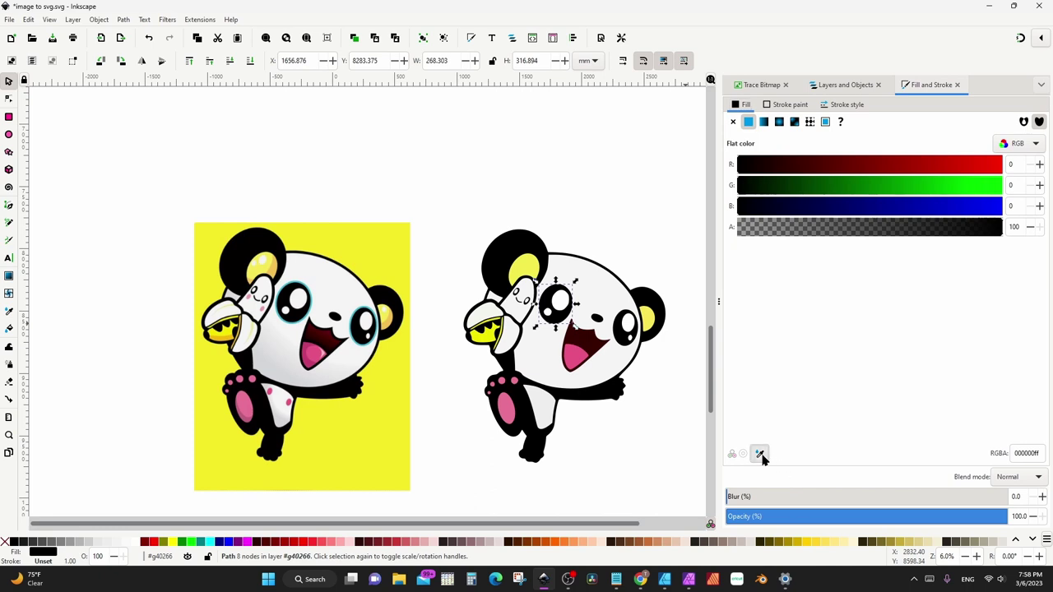
left_click(366, 347)
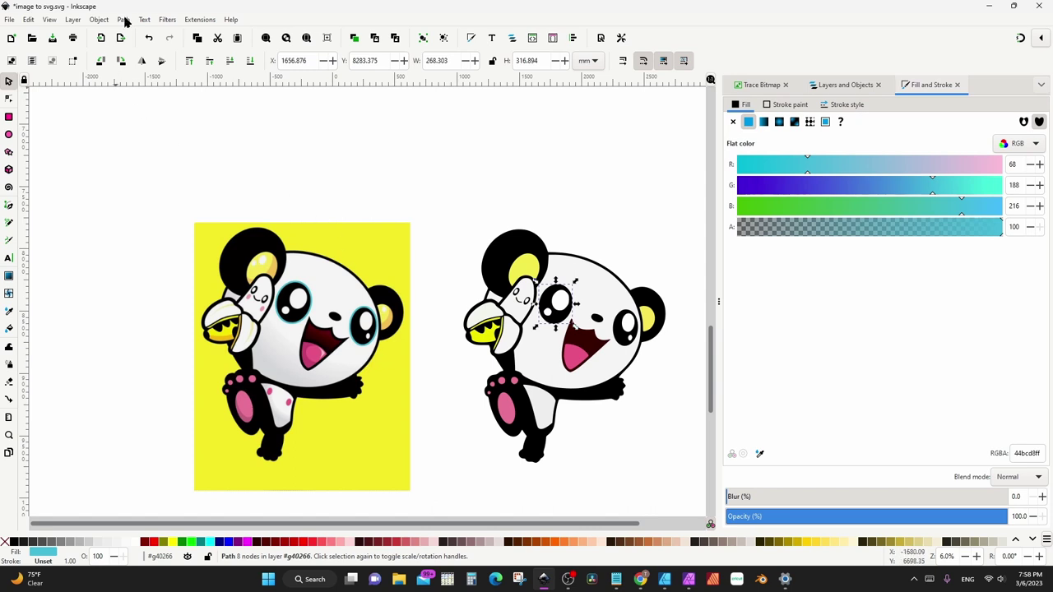
Apply a dynamic offset to the blue shape behind the panda's left eye and outset it about 12.6 pt as a thin outline
left_click(97, 19)
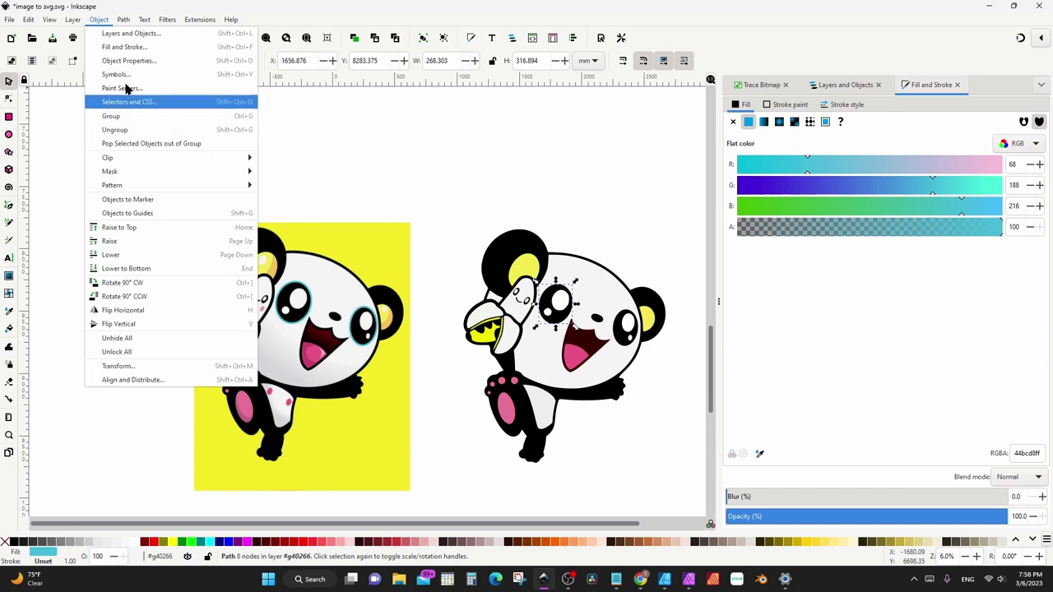
mouse_move(129, 21)
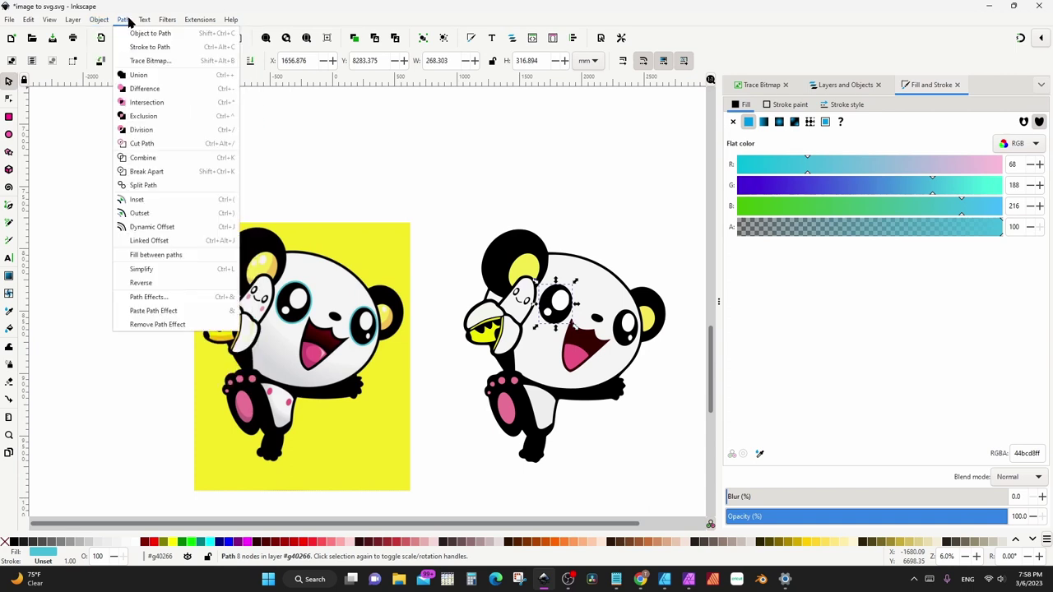
left_click(148, 227)
left_click(10, 98)
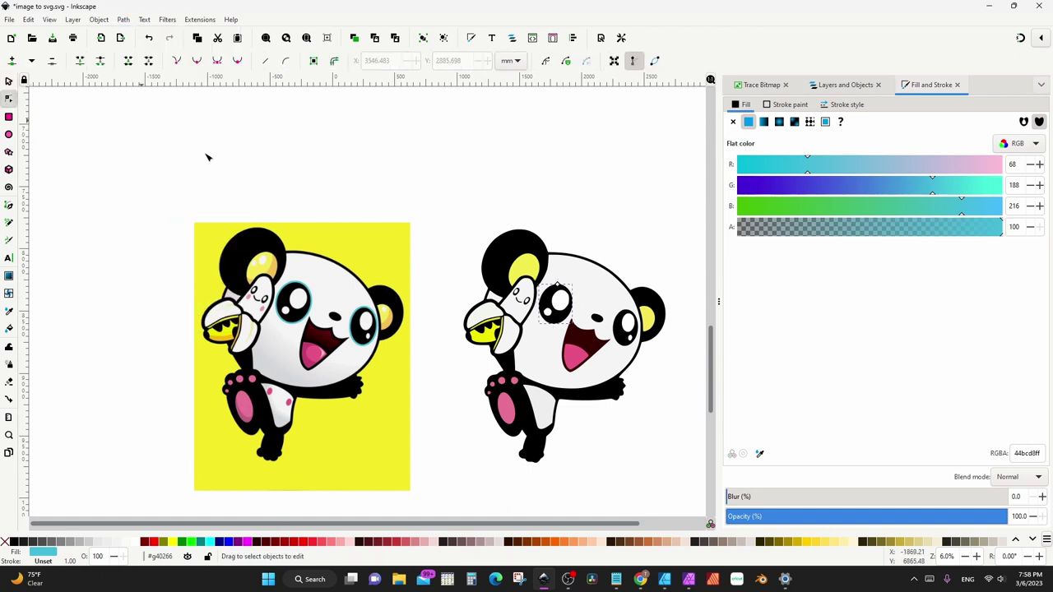
scroll(573, 324, "up", 2, "ctrl")
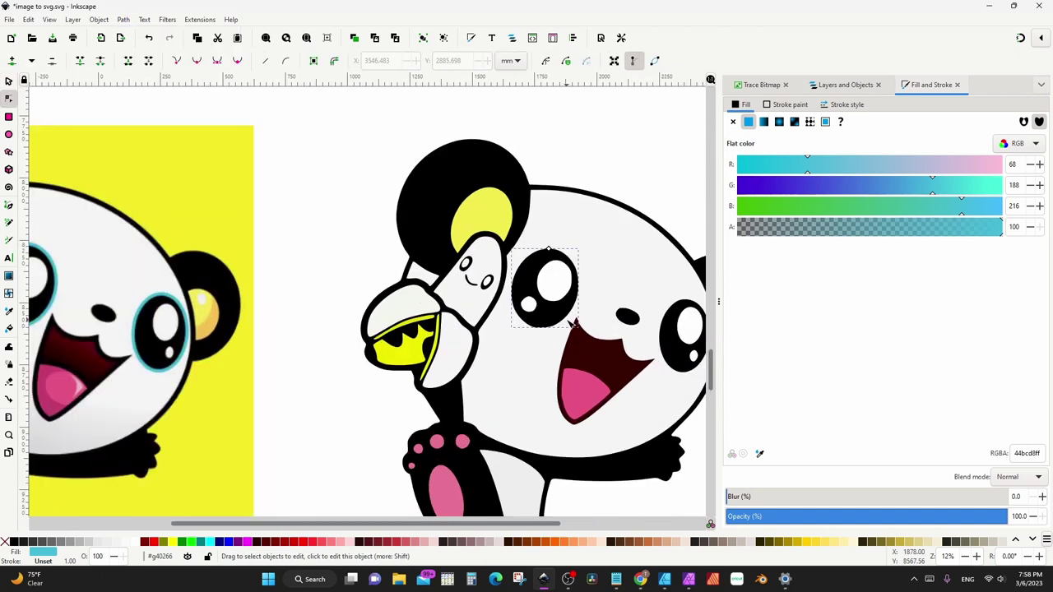
scroll(573, 323, "up", 1, "ctrl")
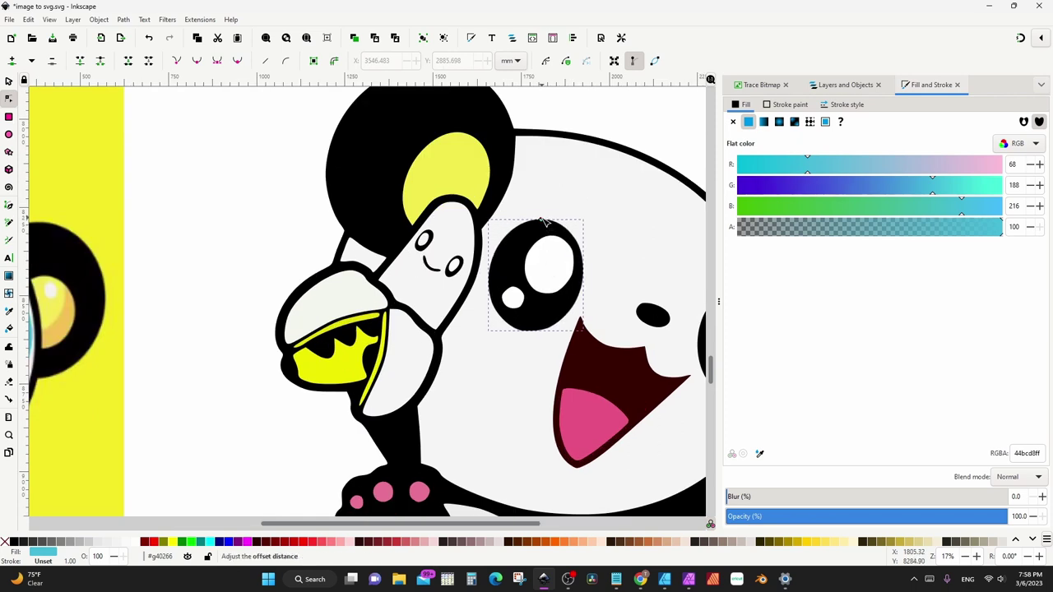
left_click_drag(543, 221, 542, 217)
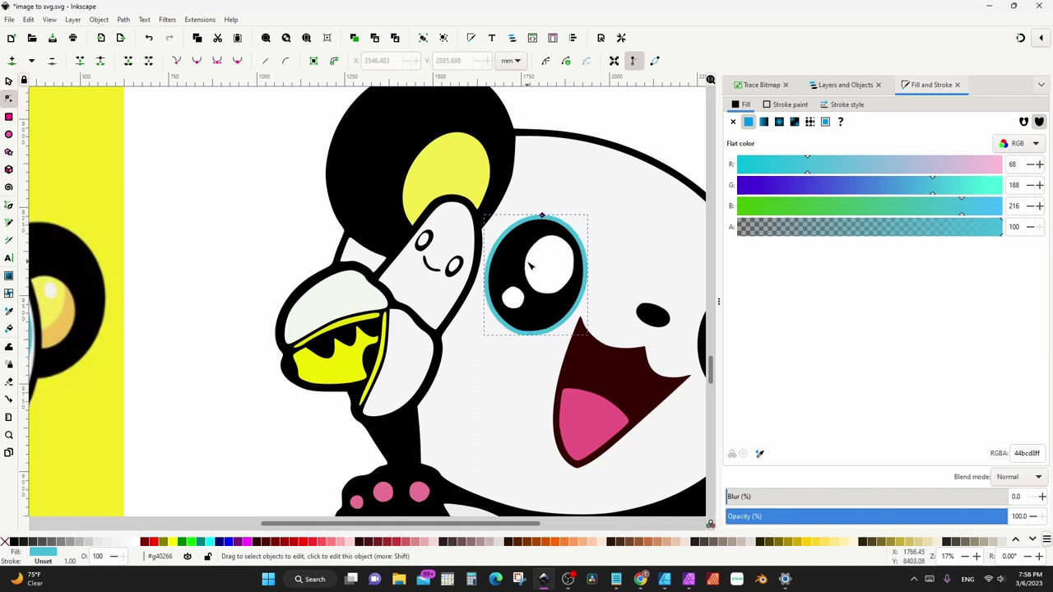
scroll(527, 247, "down", 2, "ctrl")
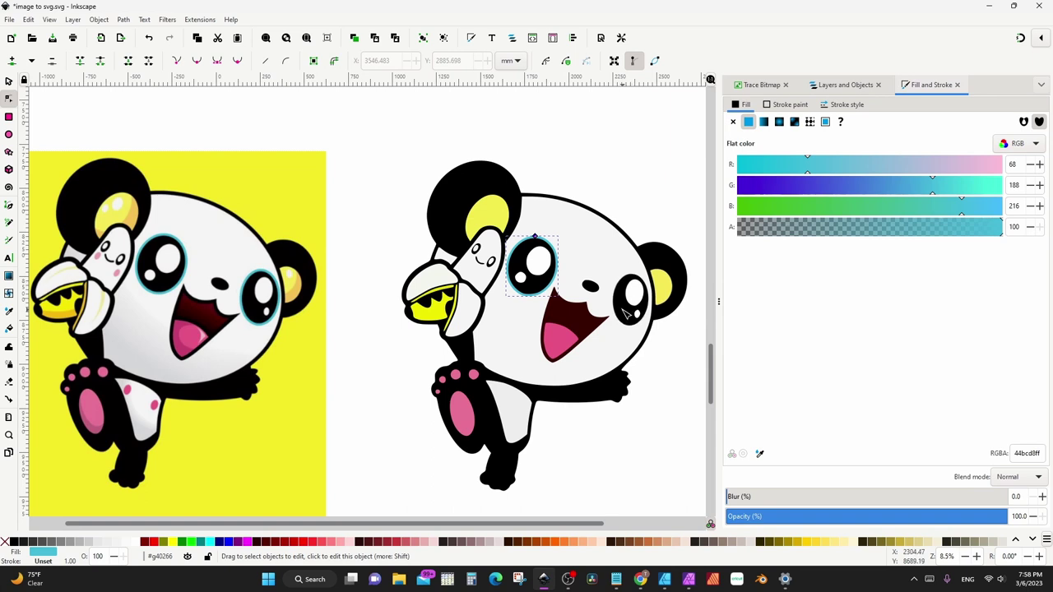
left_click(6, 82)
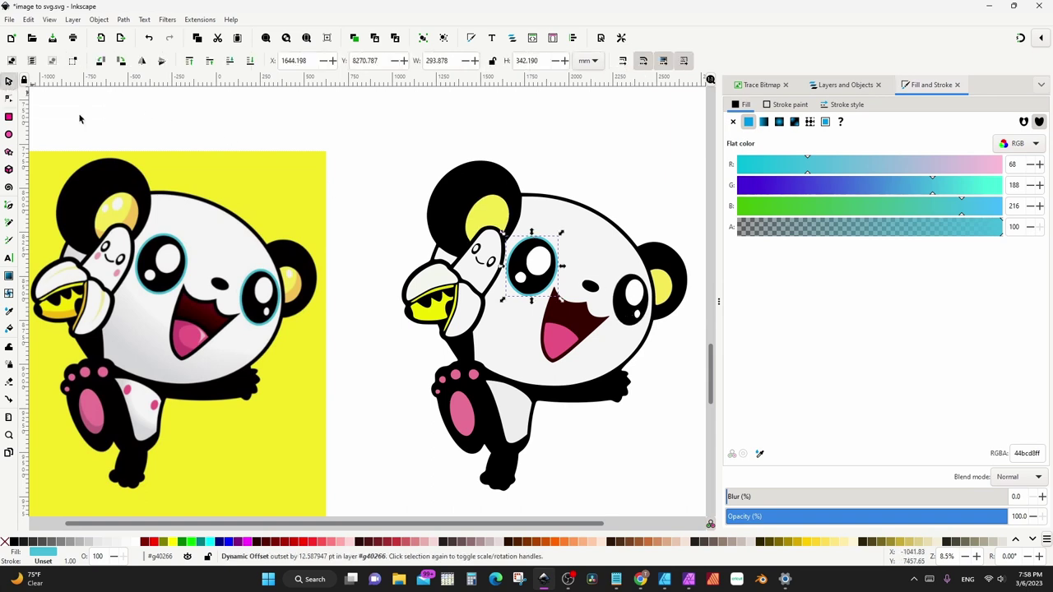
Duplicate the black shape of the panda's right eye and place the copy below all the other eye paths, just above the nose
left_click(623, 316)
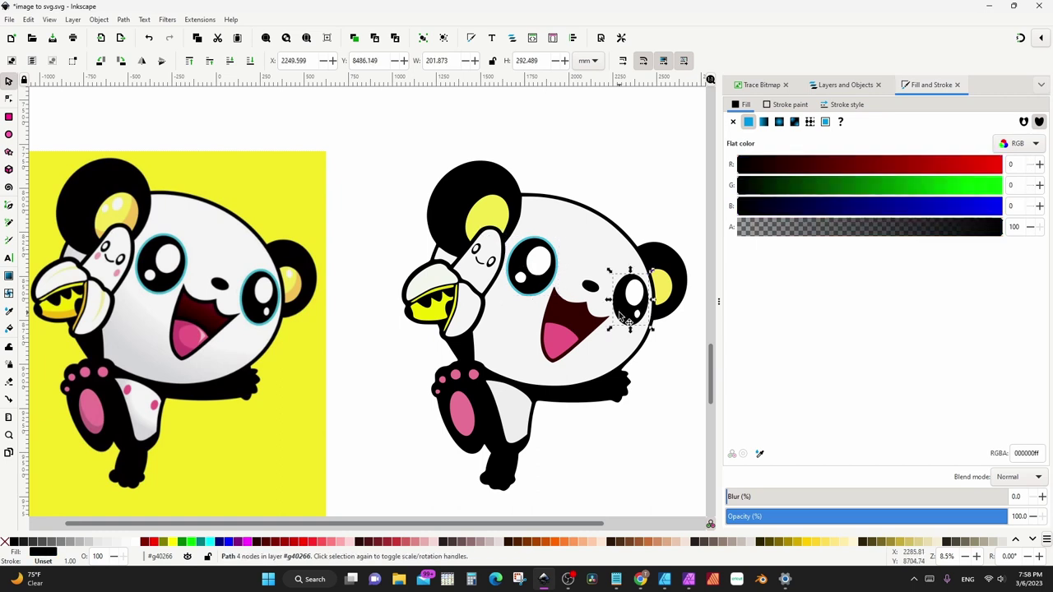
scroll(623, 316, "up", 2)
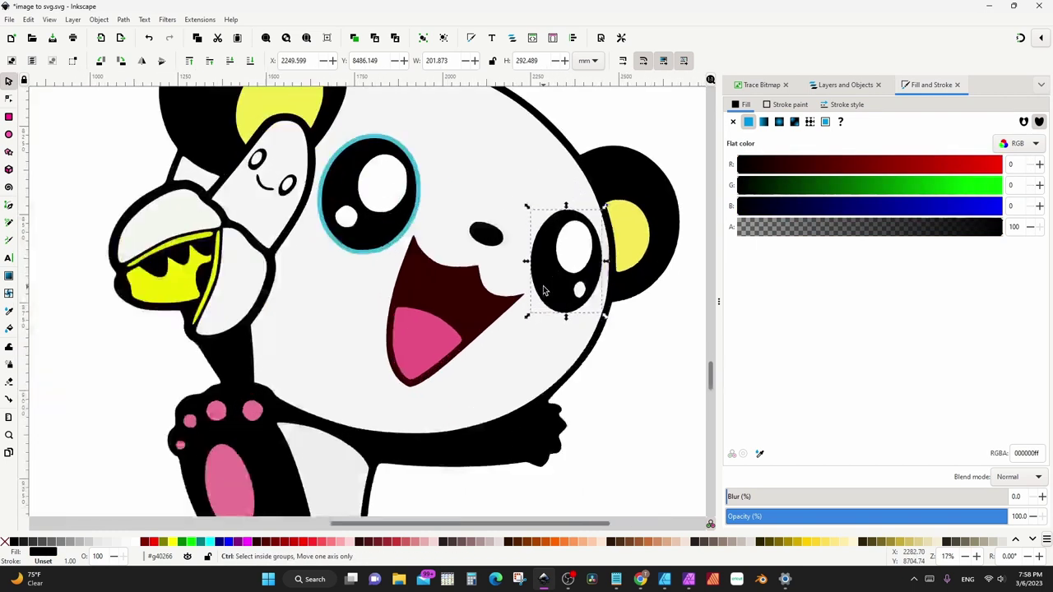
key("Home")
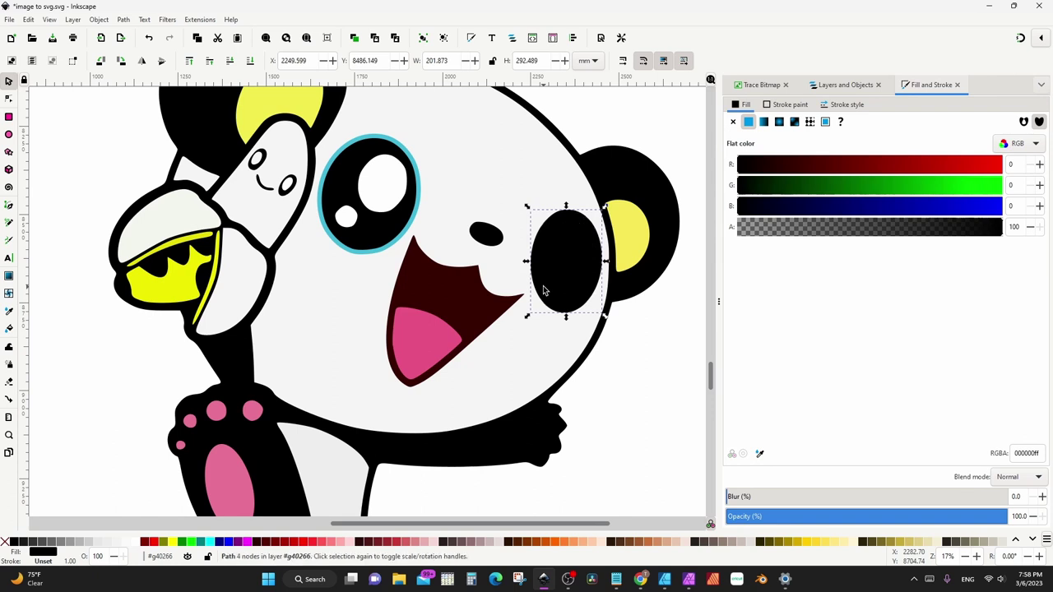
left_click(848, 86)
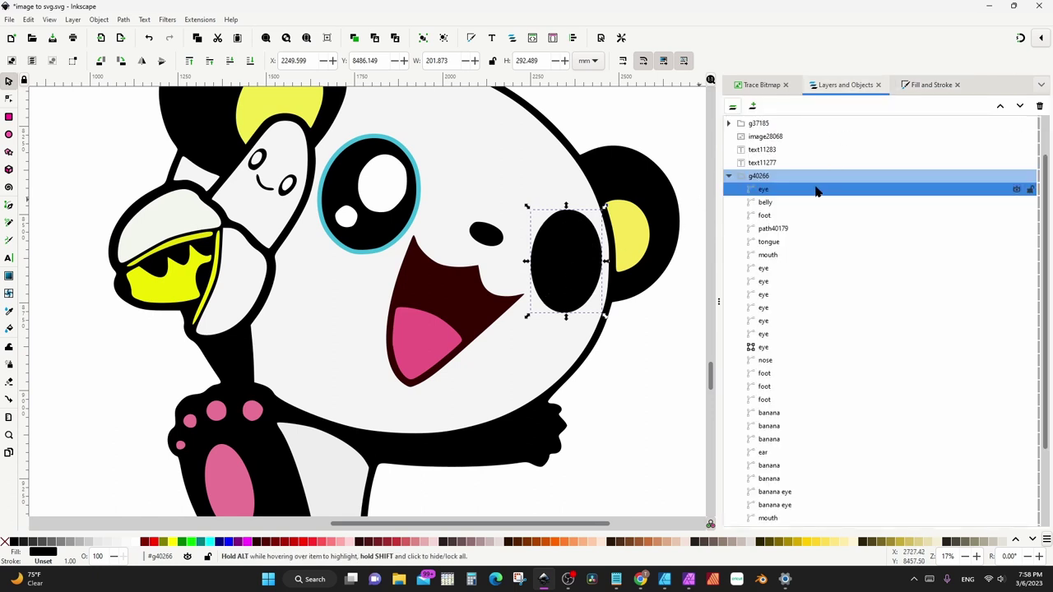
left_click_drag(816, 191, 825, 355)
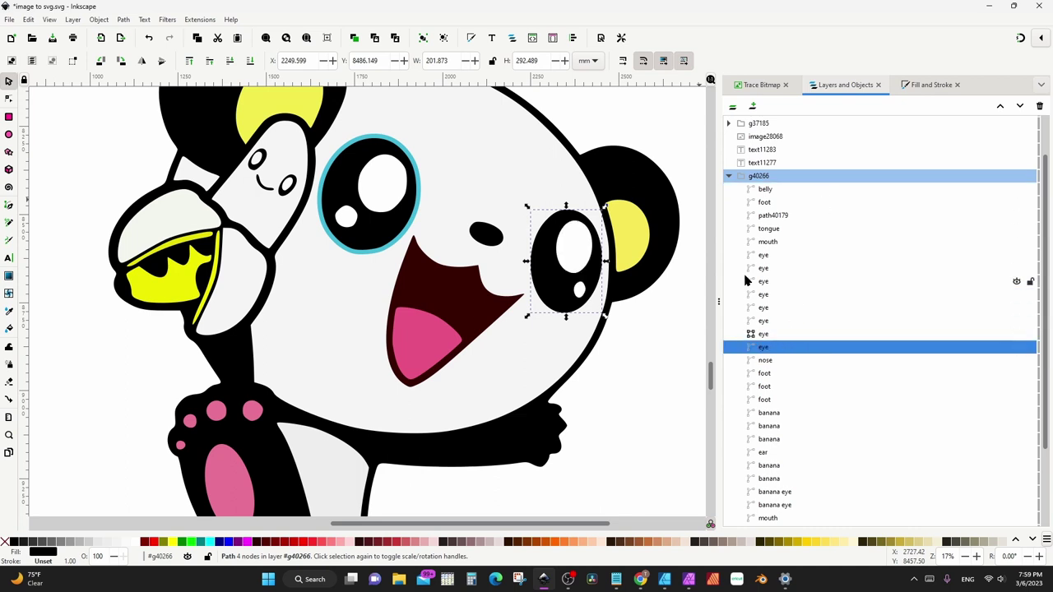
Fill the duplicated right eye shape with the blue 44bcd8 sampled from the left eye's outline
left_click(931, 85)
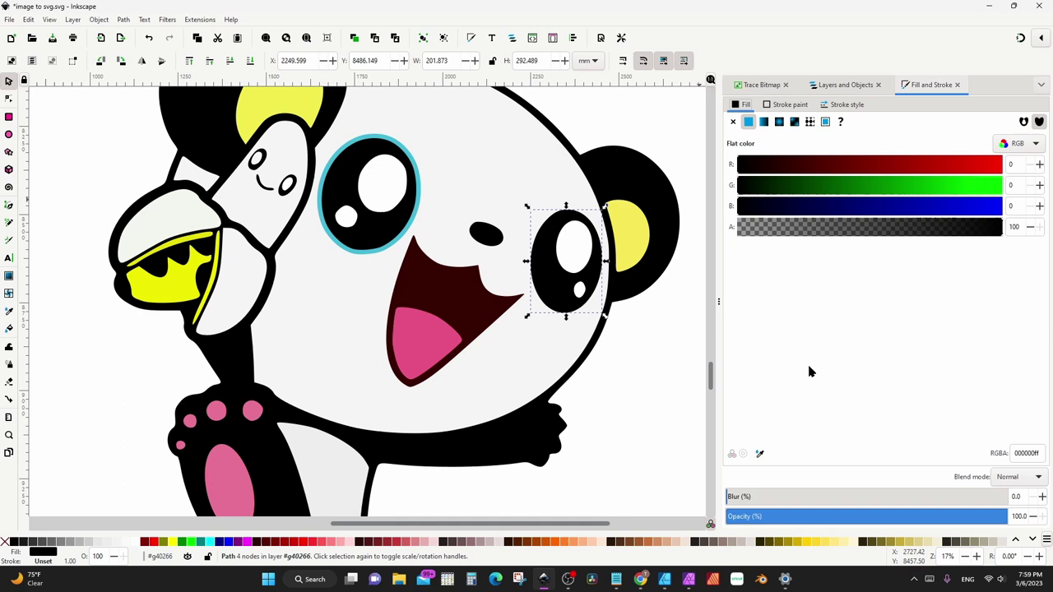
left_click(760, 453)
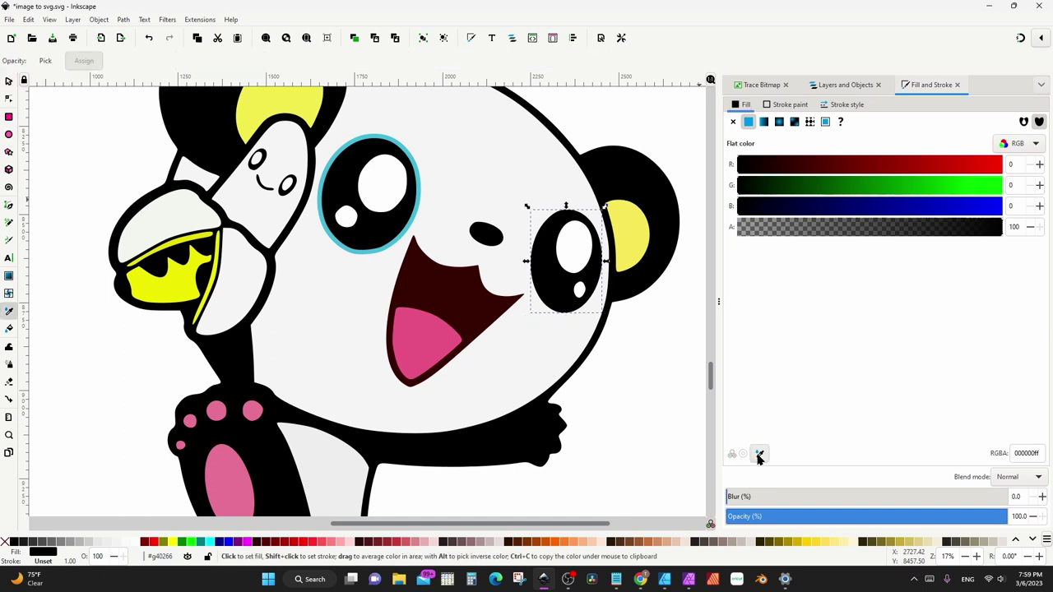
left_click(394, 252)
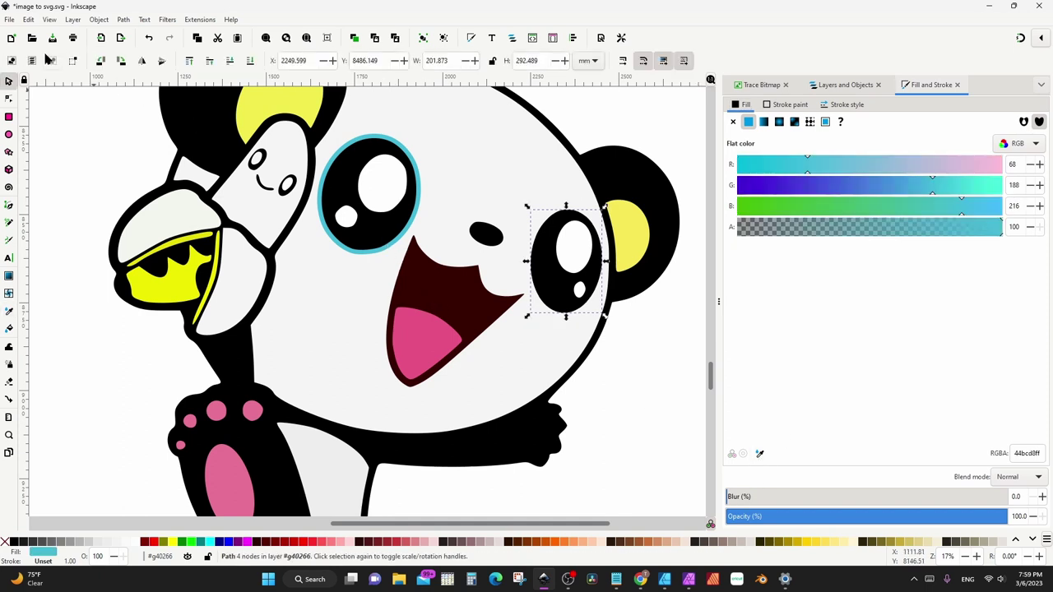
Apply a dynamic offset to the blue shape behind the panda's right eye and outset it about 12.5 pt
left_click(9, 99)
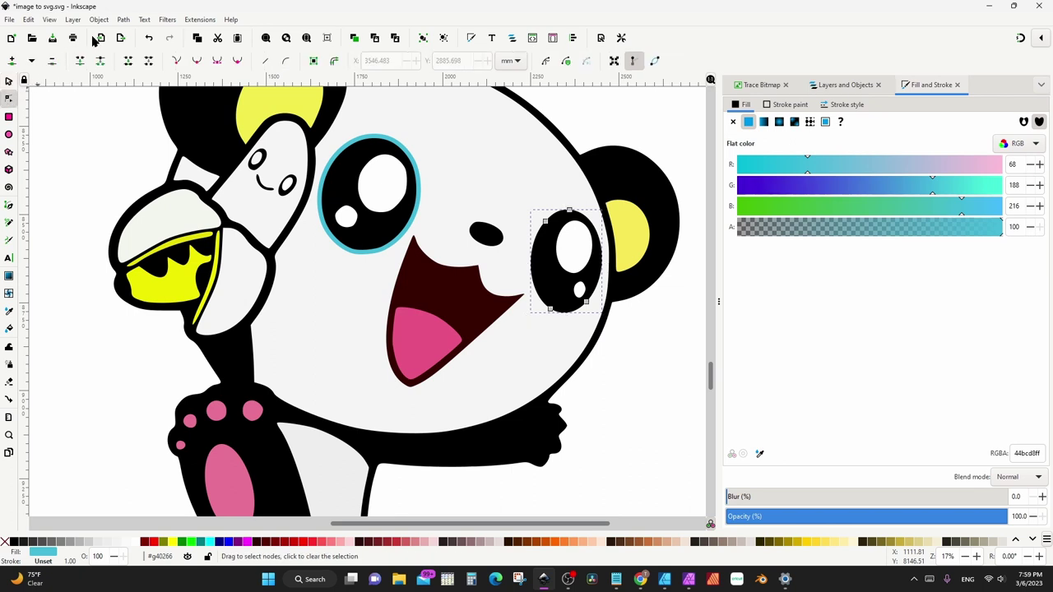
left_click(121, 25)
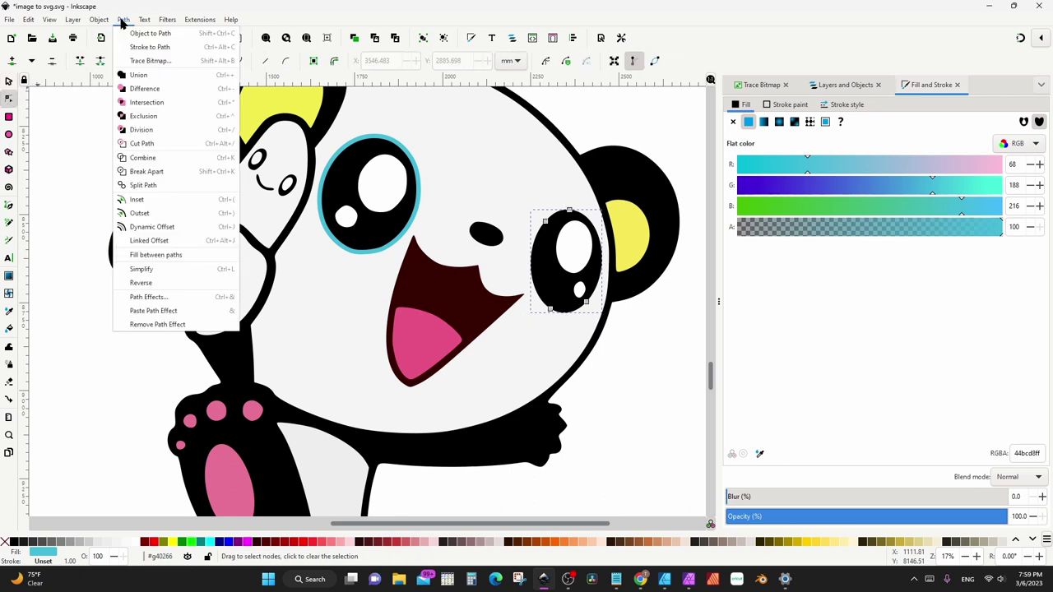
left_click(156, 232)
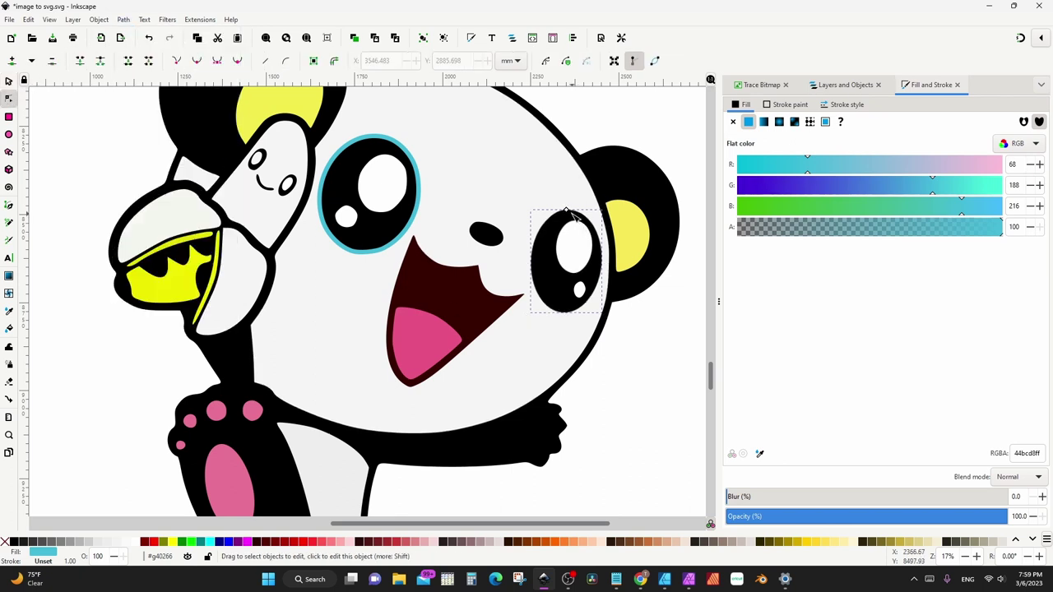
left_click_drag(568, 212, 567, 207)
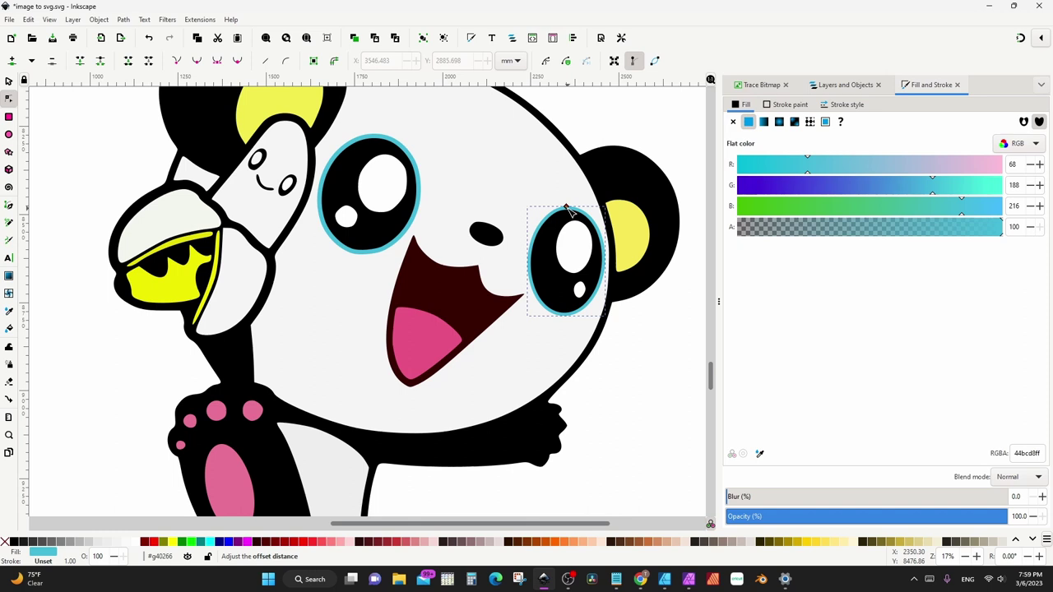
left_click_drag(566, 209, 566, 206)
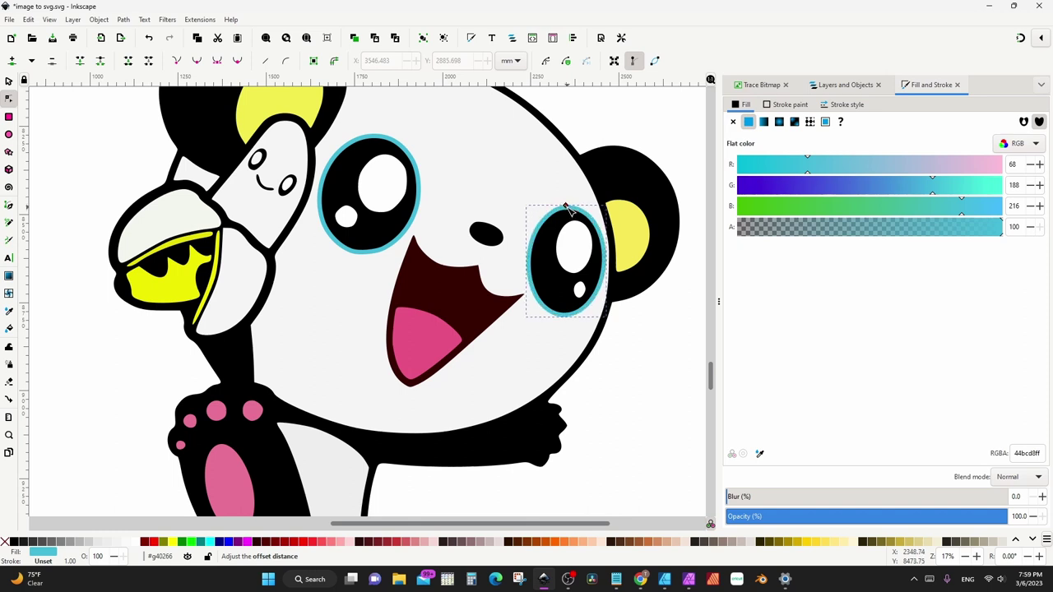
left_click(8, 82)
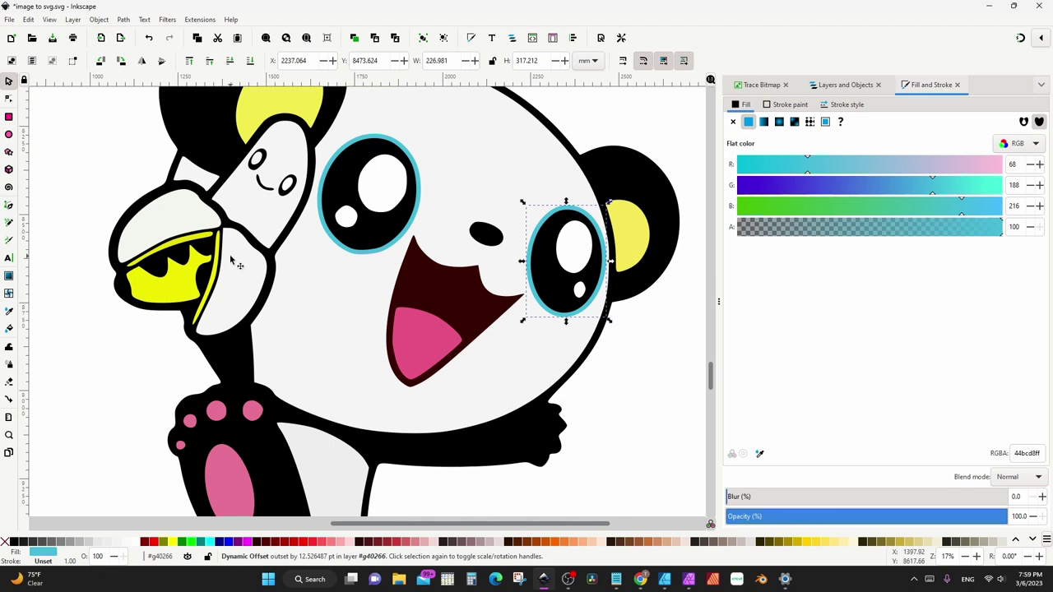
Duplicate the second-smallest pink toe pad of the raised foot and place the copy in the upper left corner of the belly
scroll(233, 261, "down", 2)
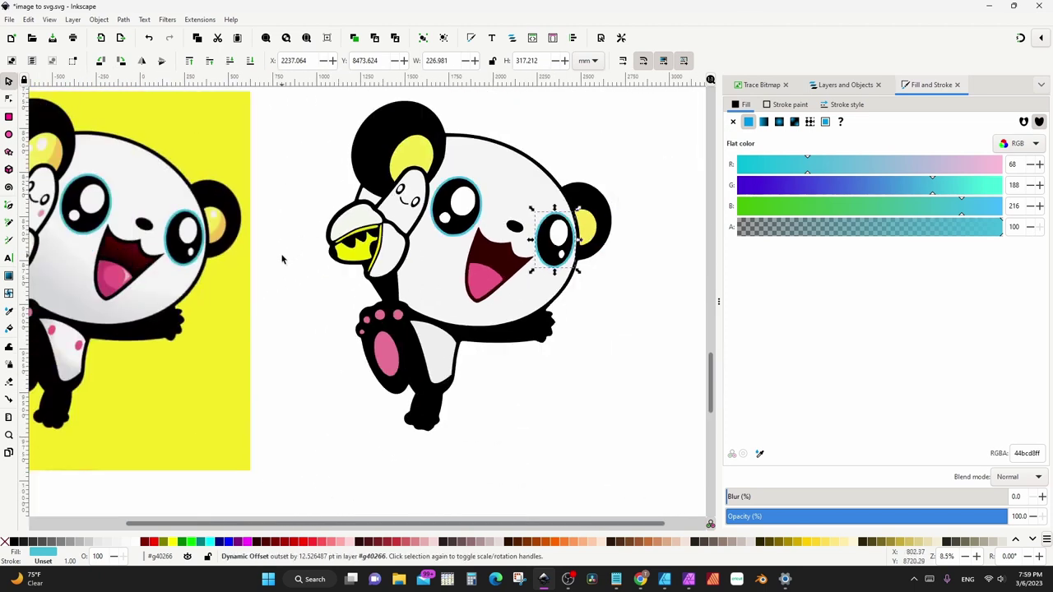
left_click_drag(282, 260, 339, 275)
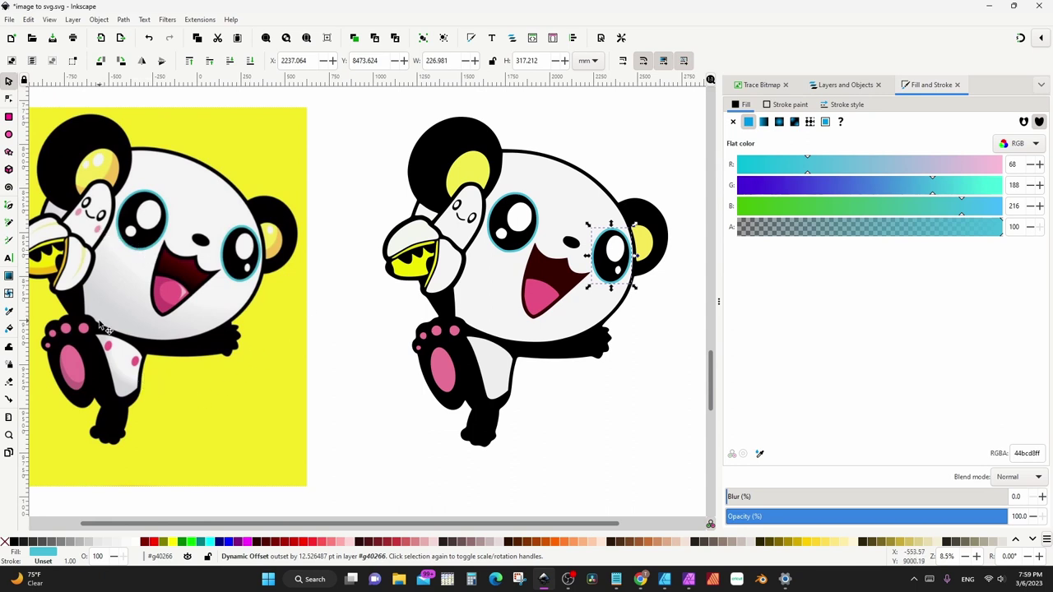
scroll(430, 363, "up", 3)
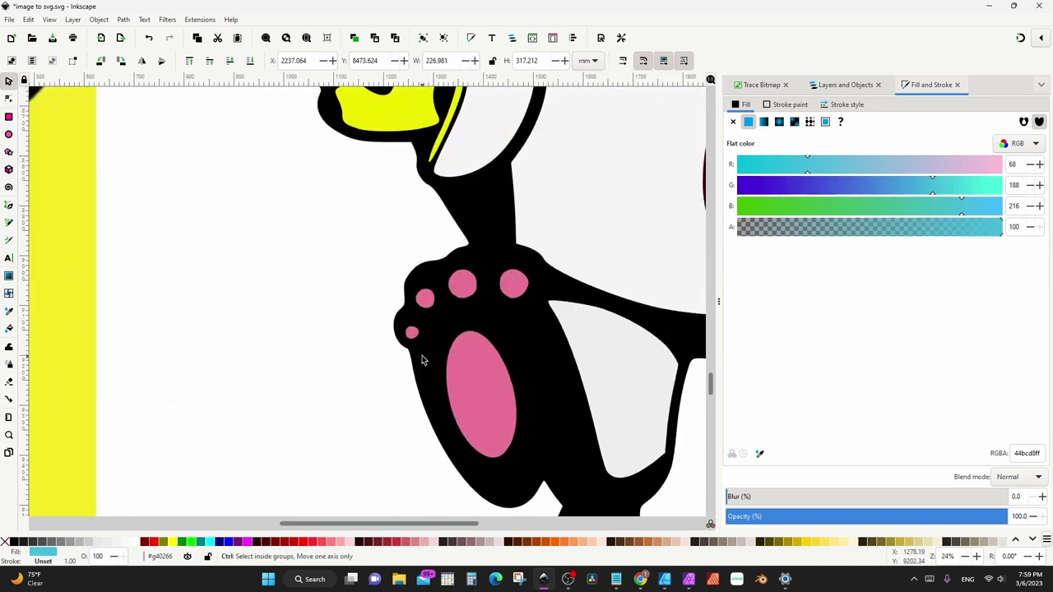
left_click(426, 306)
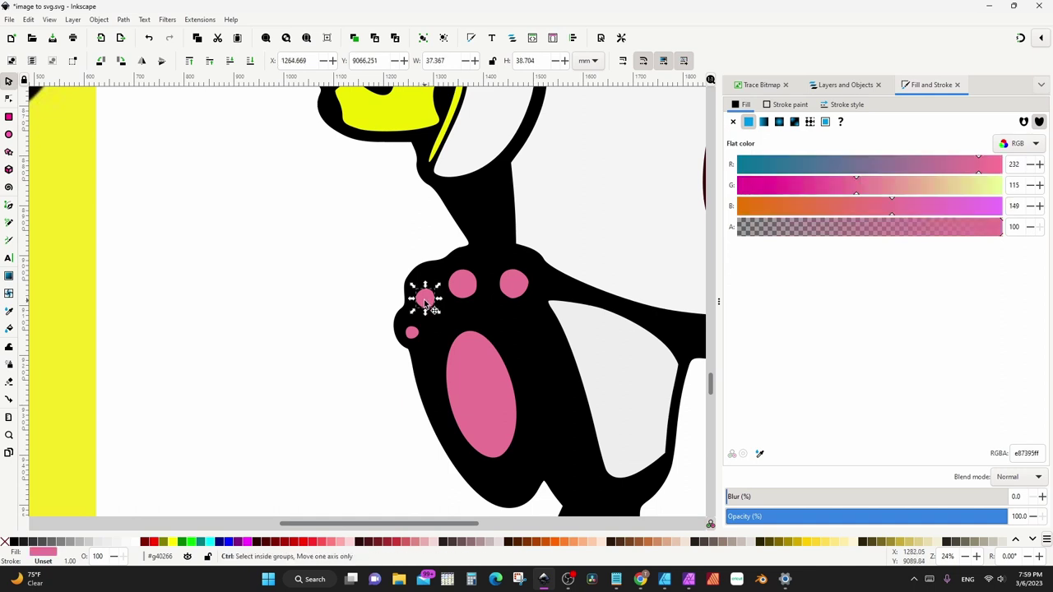
left_click_drag(427, 305, 584, 331)
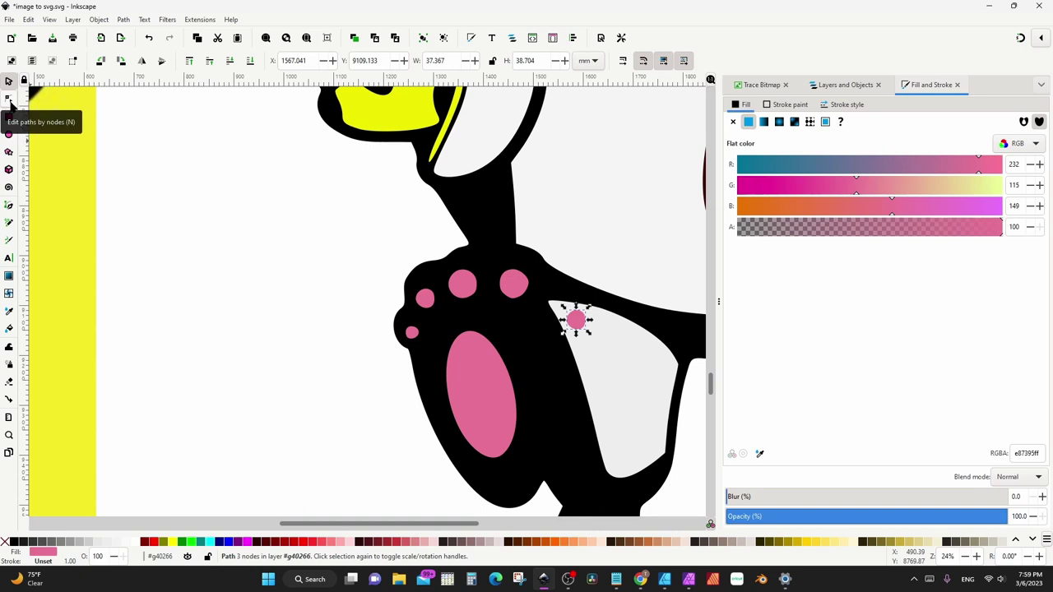
Scale the pink belly spot to an oval about 21.4 by 35.2 mm and rotate it slightly clockwise
scroll(588, 339, "up", 3, "ctrl")
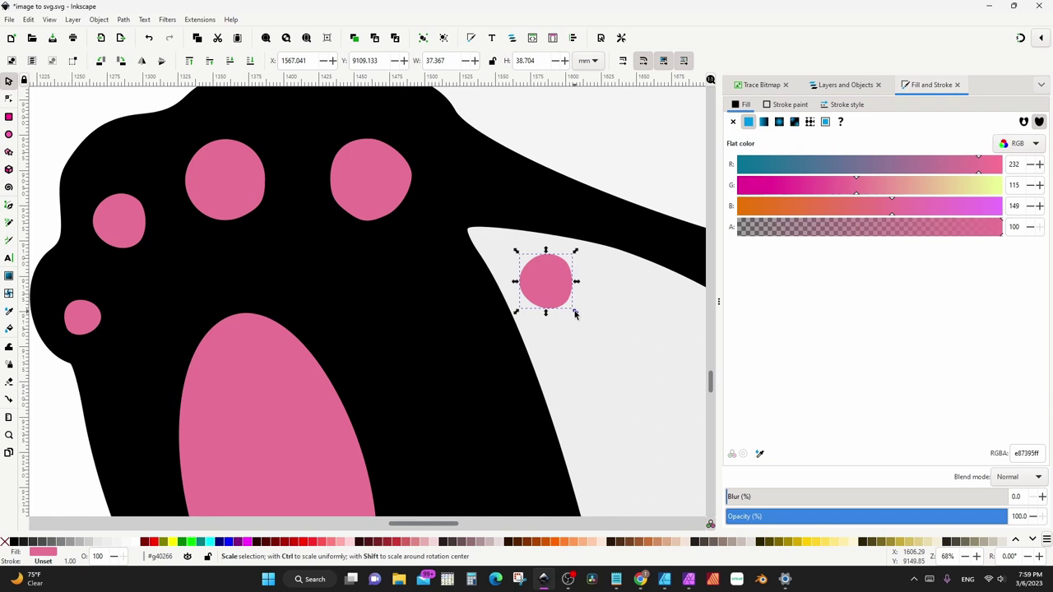
left_click_drag(576, 314, 552, 308)
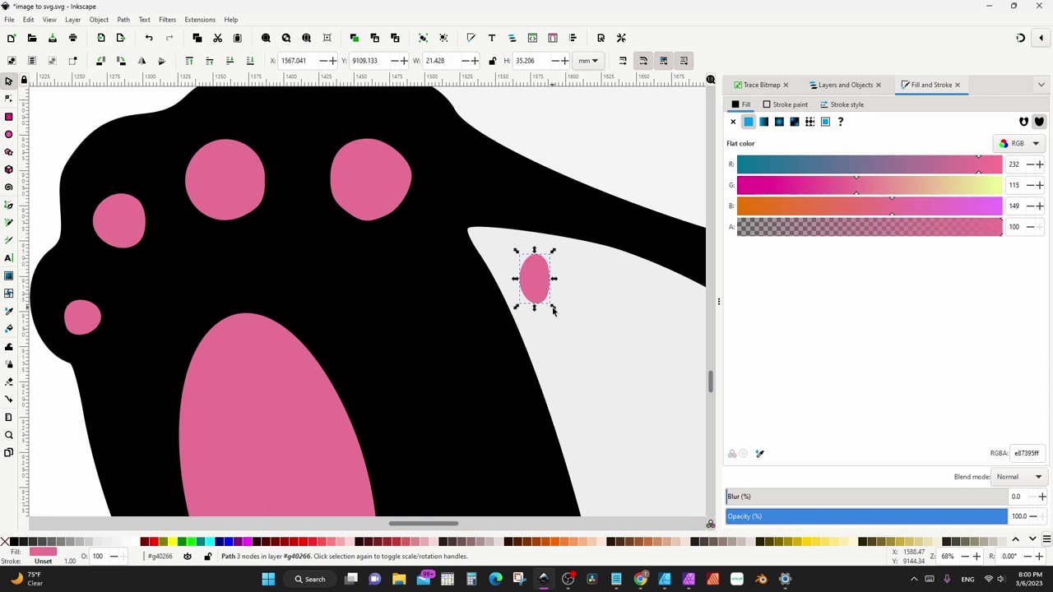
left_click(541, 263)
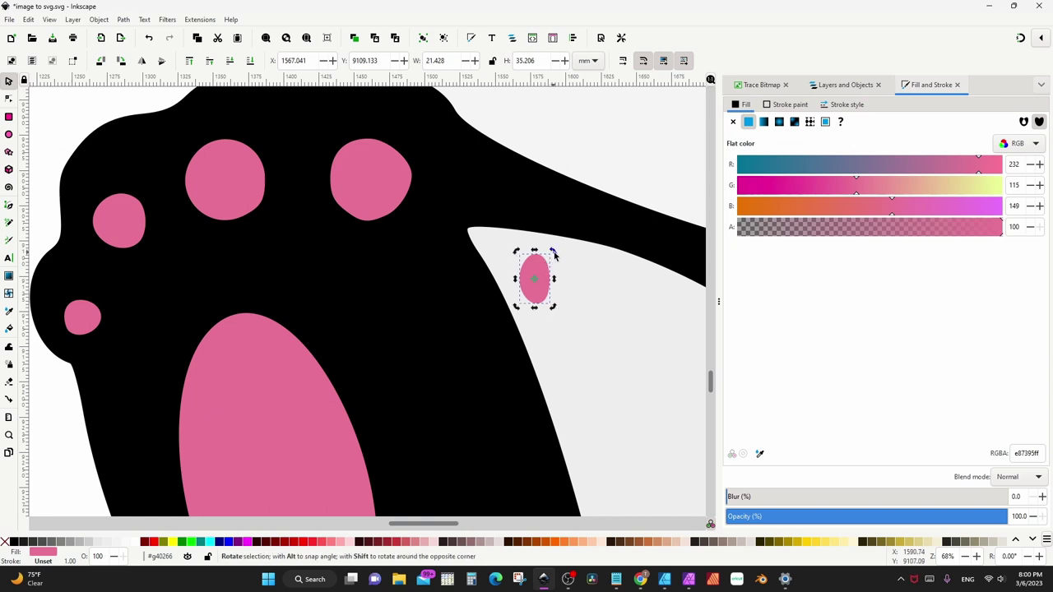
left_click_drag(553, 256, 560, 264)
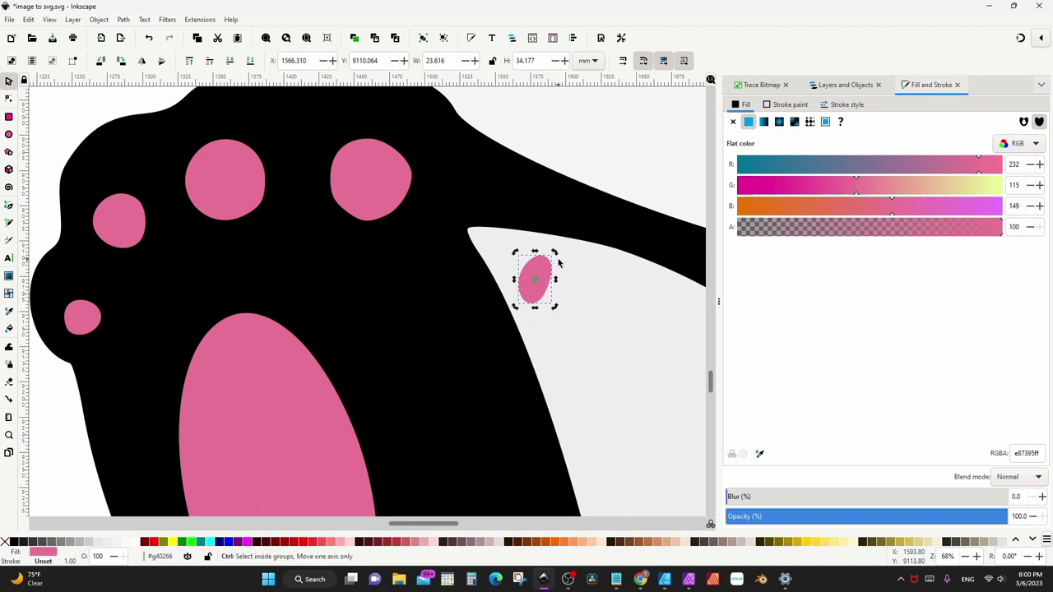
Duplicate the pink oval spot and place the copy lower on the belly, near its right edge, at about X 1699, Y 9175 mm
scroll(559, 263, "down", 3)
scroll(568, 284, "down", 3)
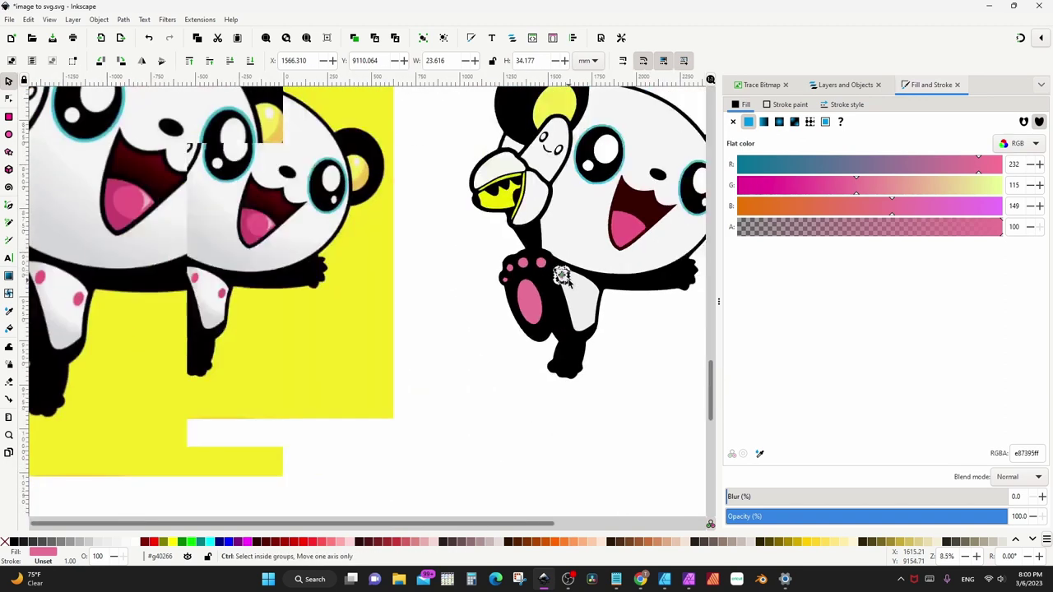
scroll(572, 287, "up", 4)
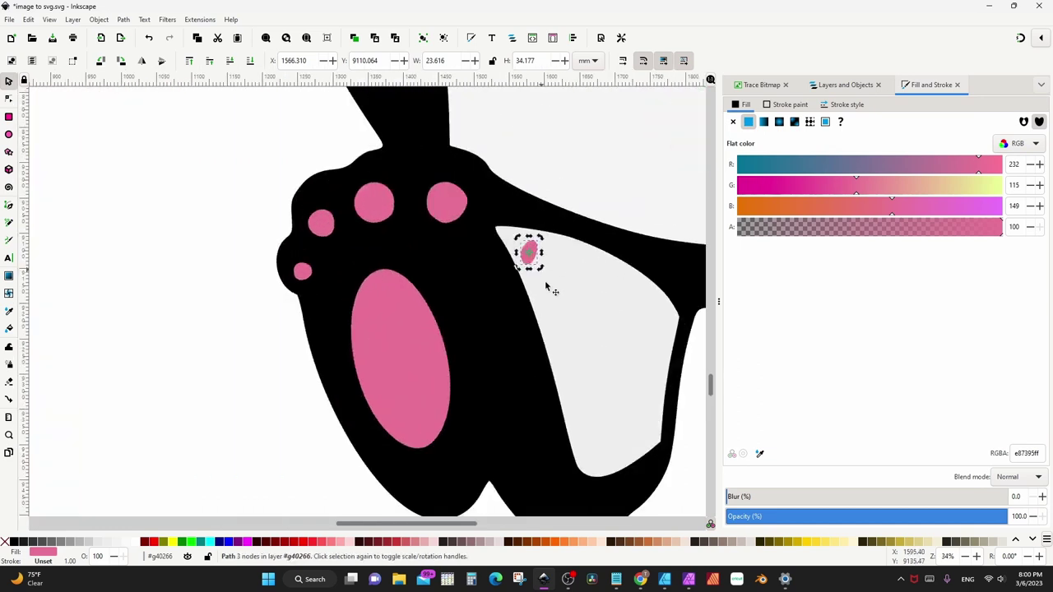
left_click(531, 260)
left_click_drag(530, 258, 630, 305)
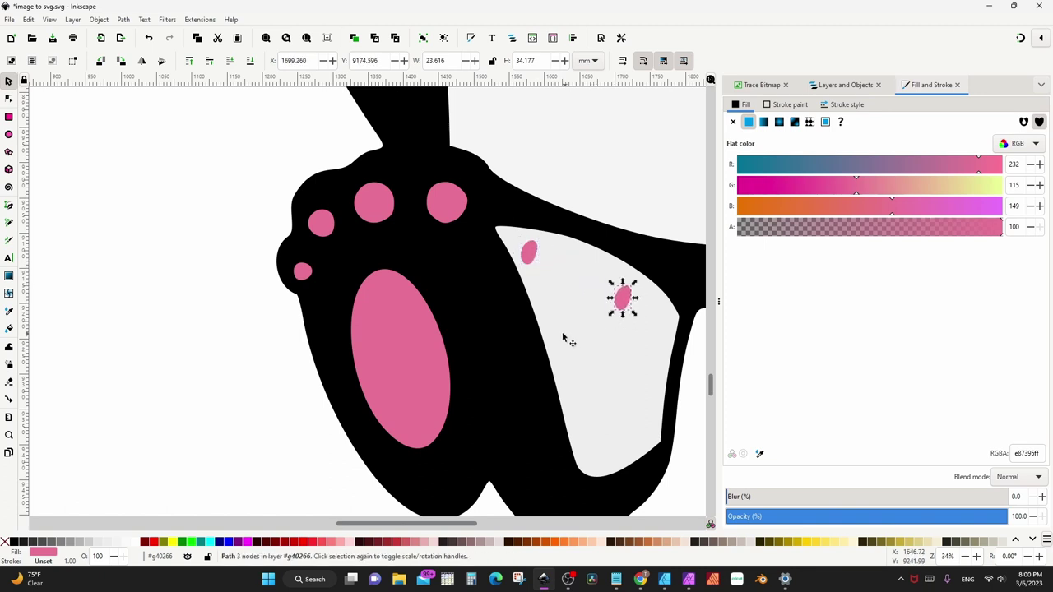
scroll(563, 338, "down", 4, "ctrl")
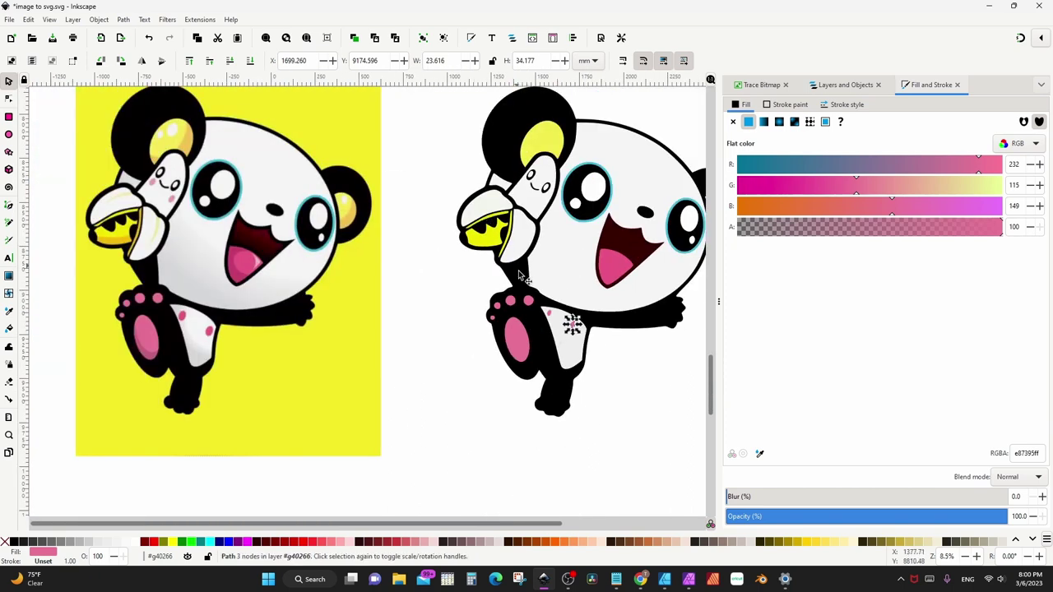
Scale the panda's right belly spot to about 31.9 by 38.6 mm and the upper left one to about 27.5 by 41.9 mm
scroll(549, 320, "up", 5, "ctrl")
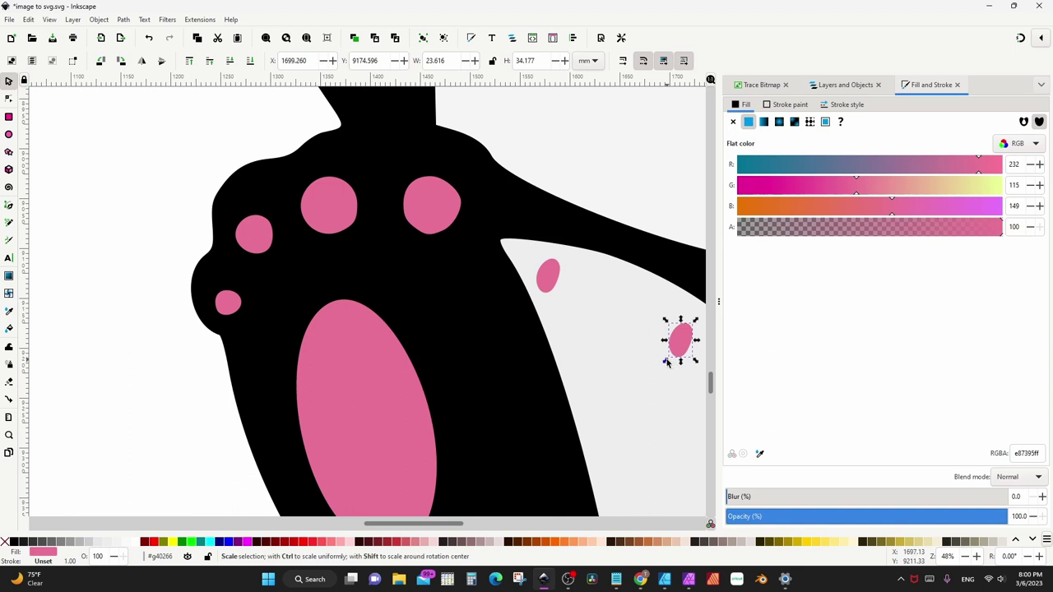
left_click_drag(666, 364, 661, 365)
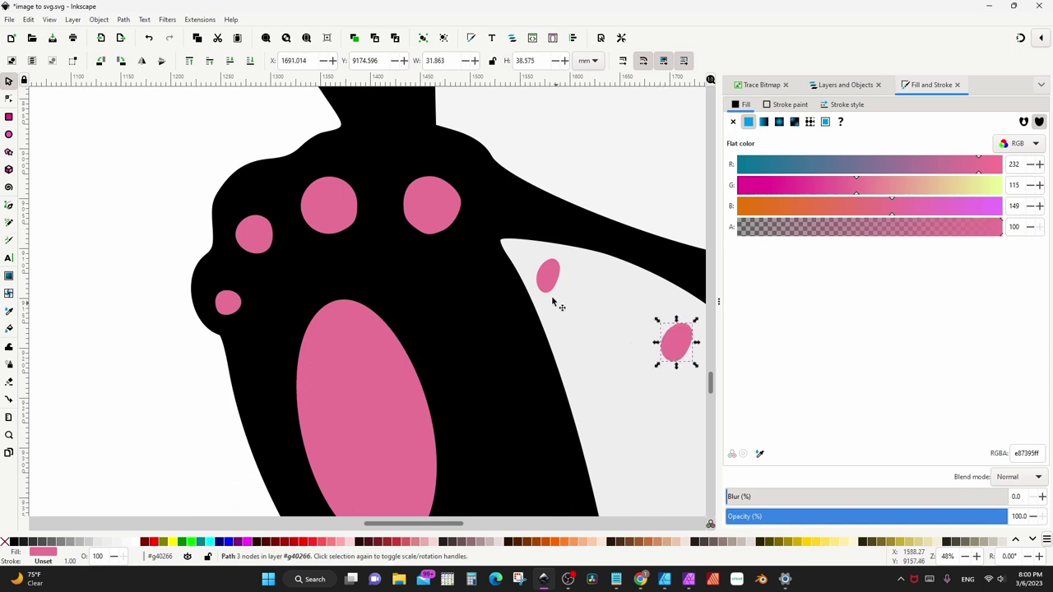
left_click(548, 282)
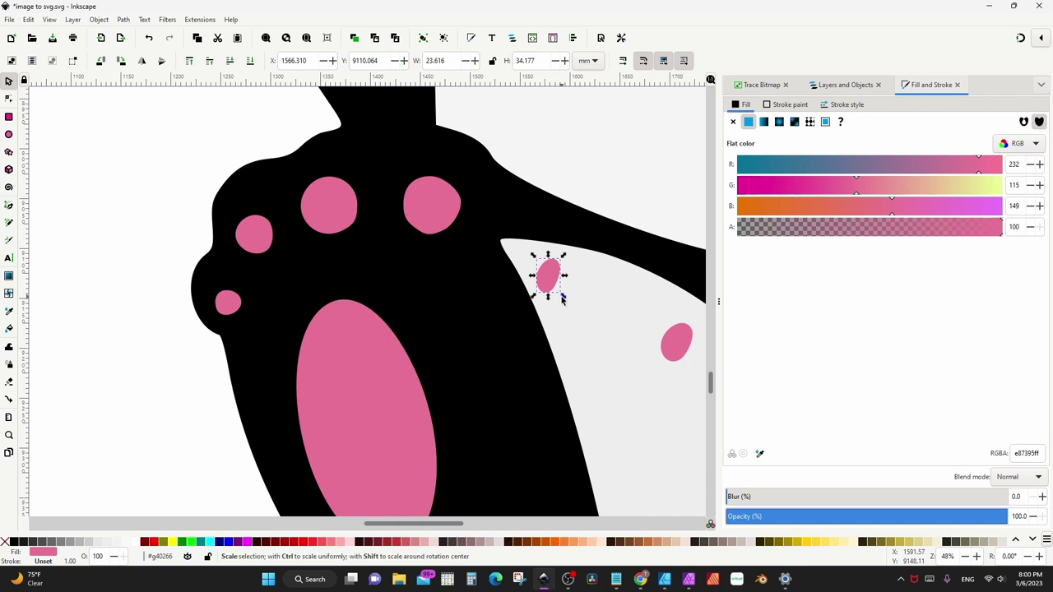
left_click_drag(563, 301, 565, 306)
Duplicate the upper left belly spot, place the copy on the banana's left cheek and tilt it slightly clockwise
scroll(565, 306, "down", 2, "ctrl")
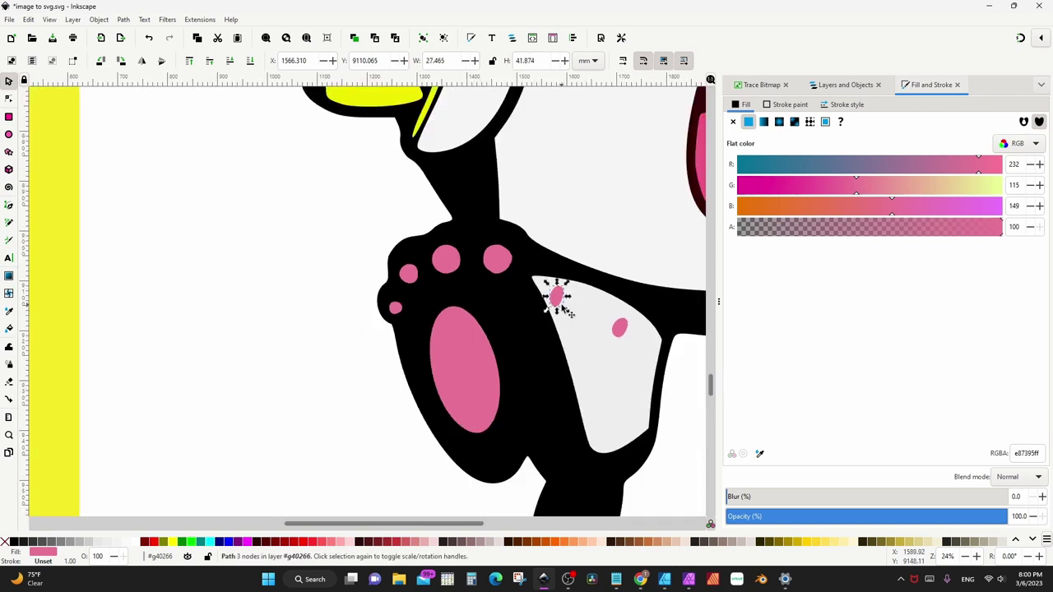
key("ctrl+d")
left_click_drag(562, 306, 498, 204)
scroll(535, 307, "up", 3)
left_click_drag(536, 307, 539, 211)
left_click(531, 214)
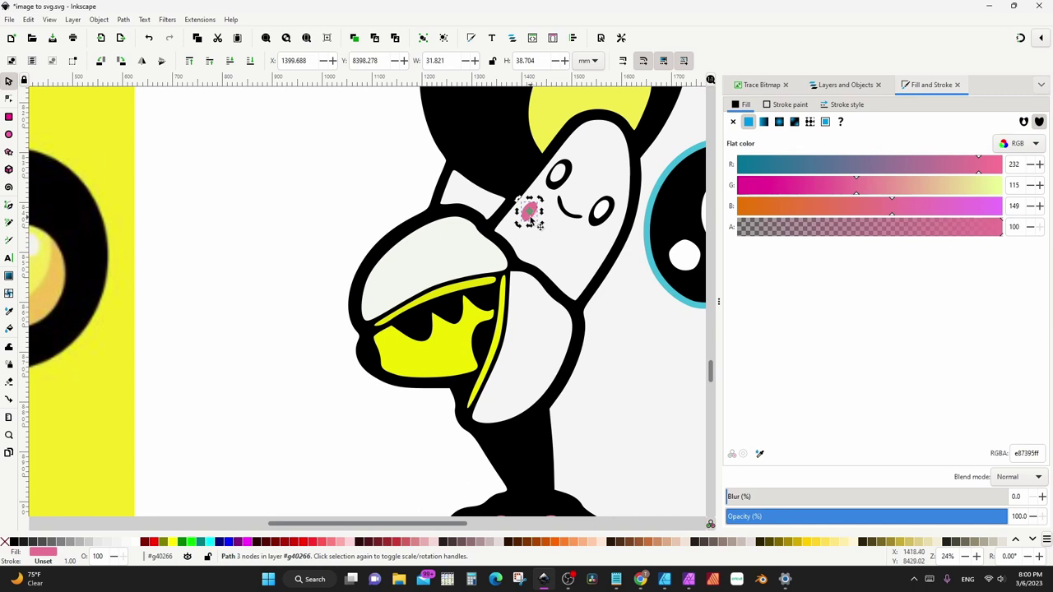
Duplicate the banana's pink cheek spot and place the copy on its right cheek at about X 1501, Y 8474 mm
left_click(535, 216)
key("ctrl+d")
left_click_drag(530, 215, 582, 259)
scroll(548, 291, "down", 4)
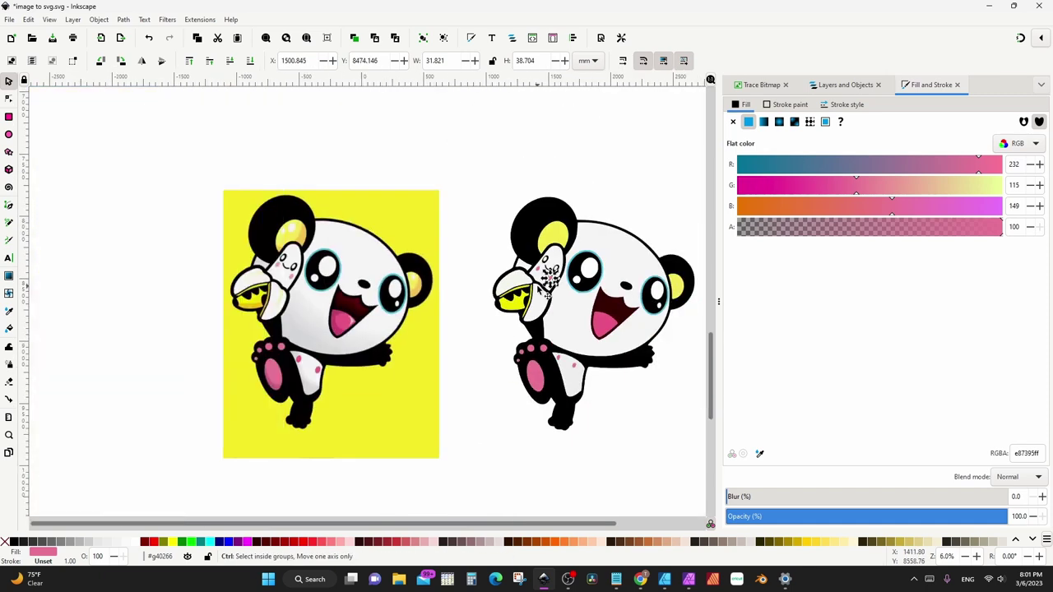
left_click(612, 181)
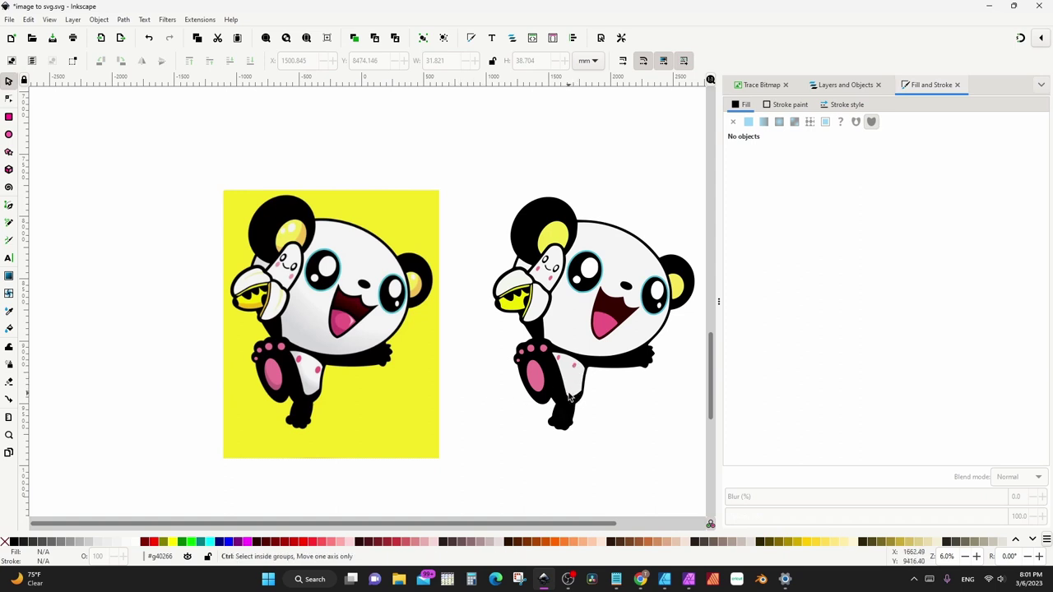
Move the right belly spot onto the matching spot in the reference image and scale it to fit, about 37.3 by 55.3 mm
scroll(576, 400, "up", 2, "ctrl")
scroll(576, 395, "up", 2, "ctrl")
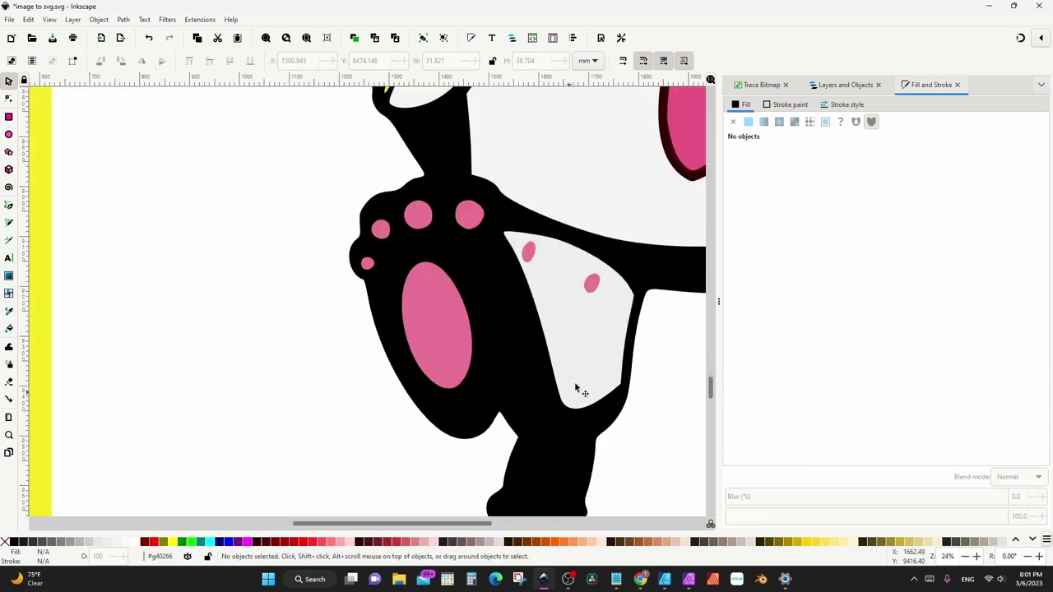
left_click(594, 286)
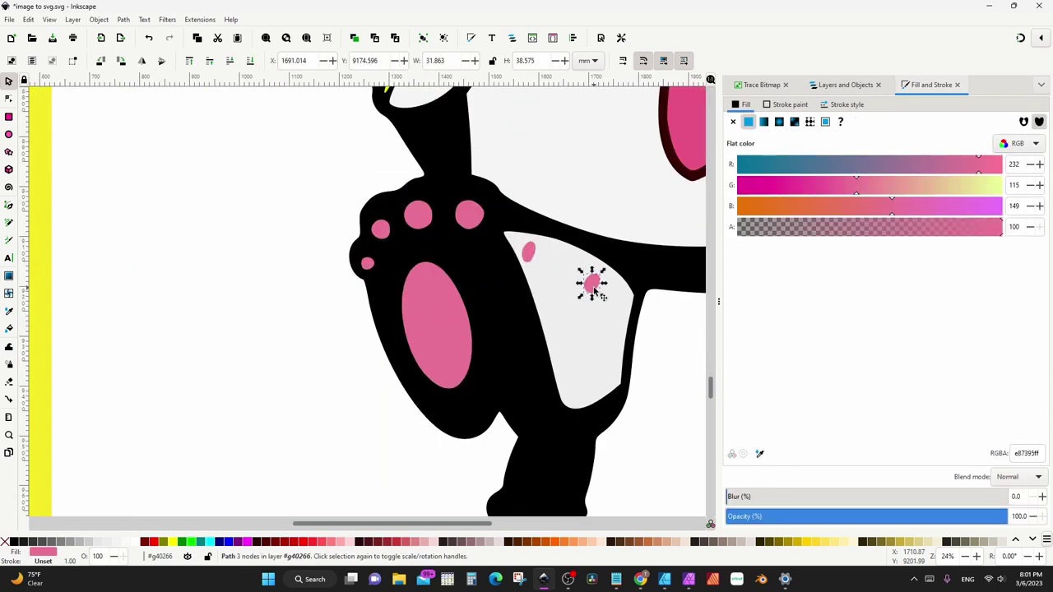
left_click_drag(594, 290, 735, 333)
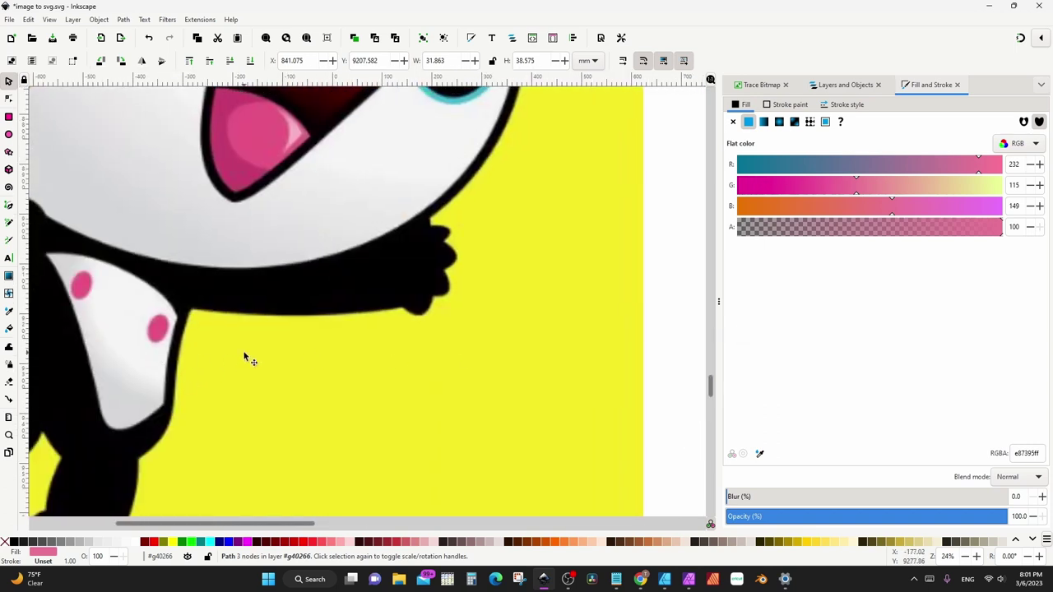
scroll(244, 357, "down", 2)
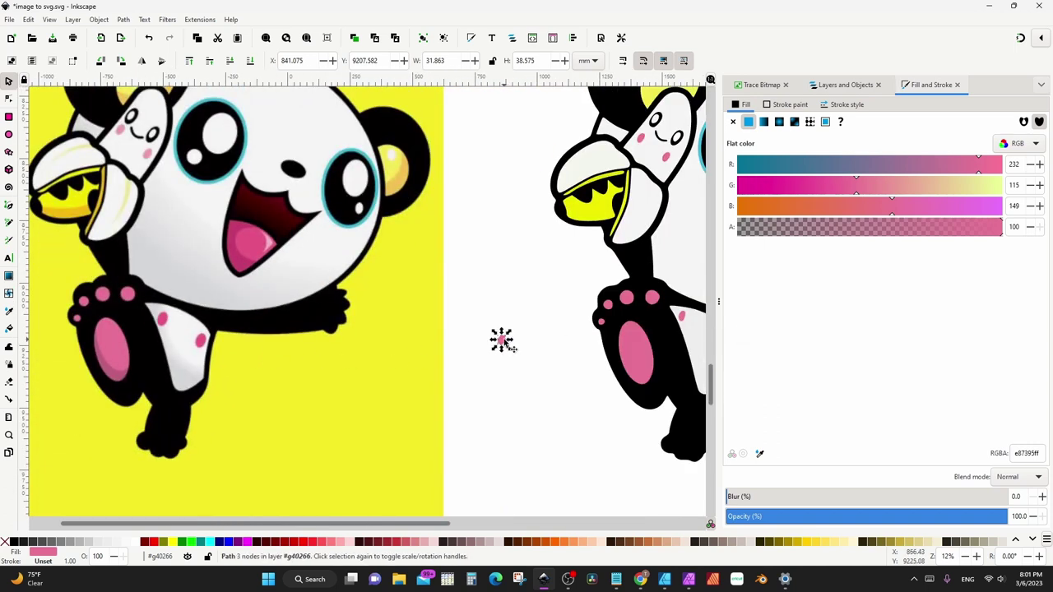
left_click_drag(504, 342, 183, 362)
scroll(183, 362, "up", 5)
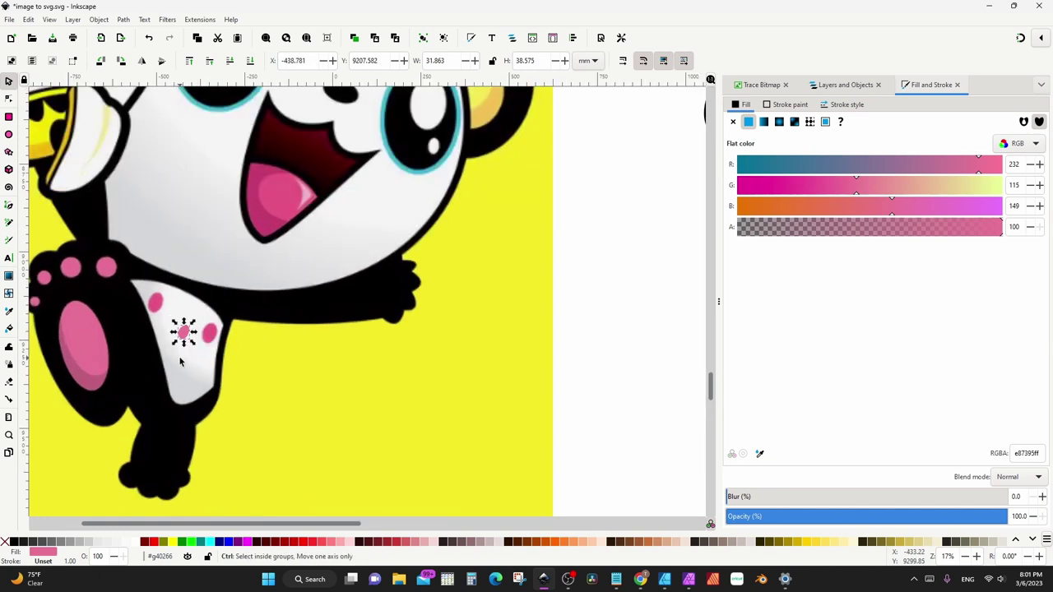
left_click_drag(195, 266, 270, 220)
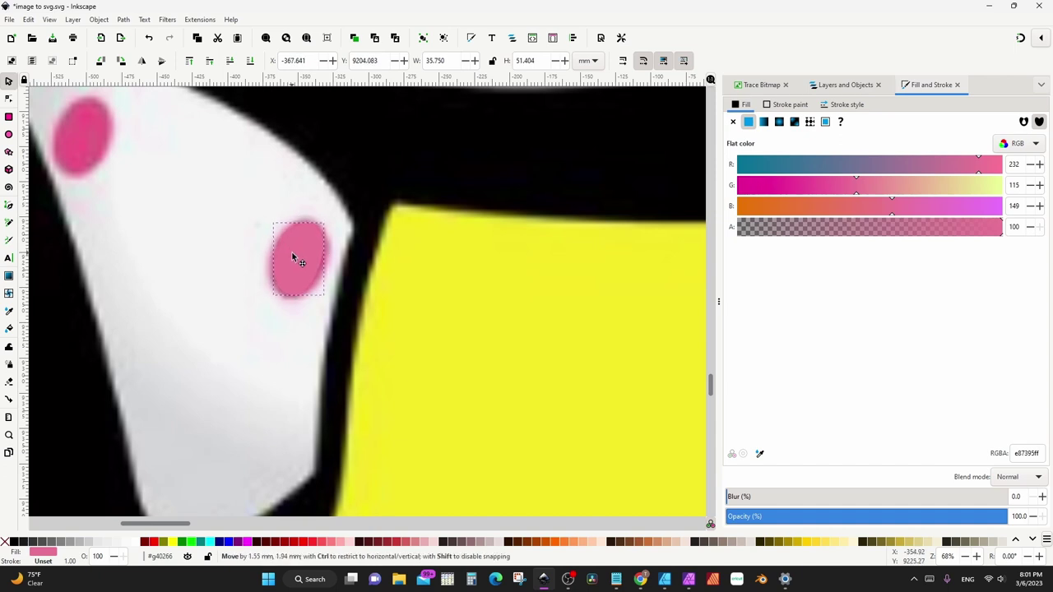
left_click_drag(290, 253, 266, 218)
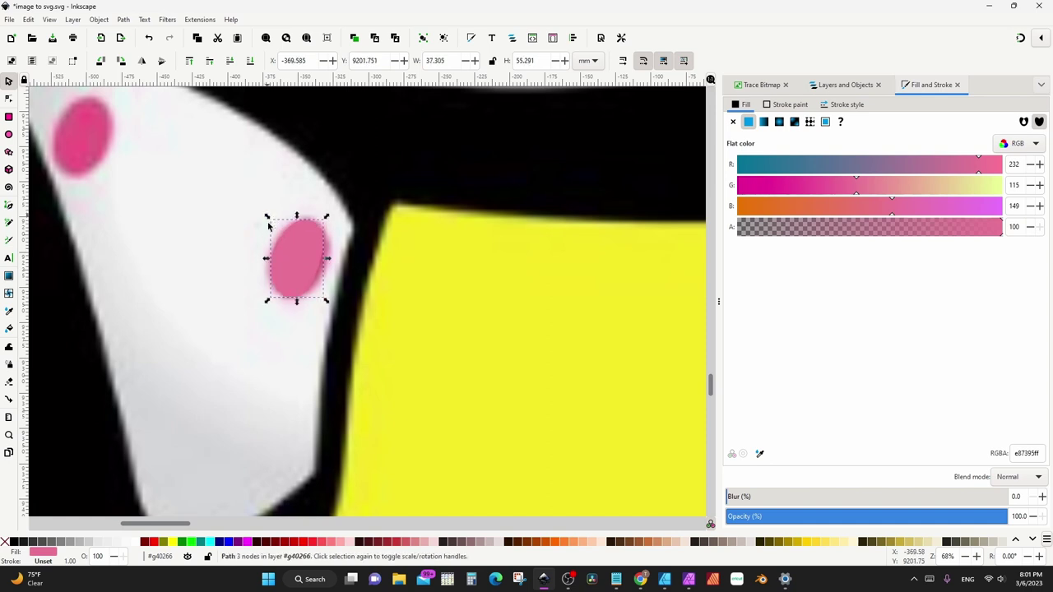
Move the resized pink spot back to the traced panda's belly near its right edge, at about X 1733, Y 9211 mm
scroll(280, 247, "down", 5)
scroll(271, 253, "down", 1)
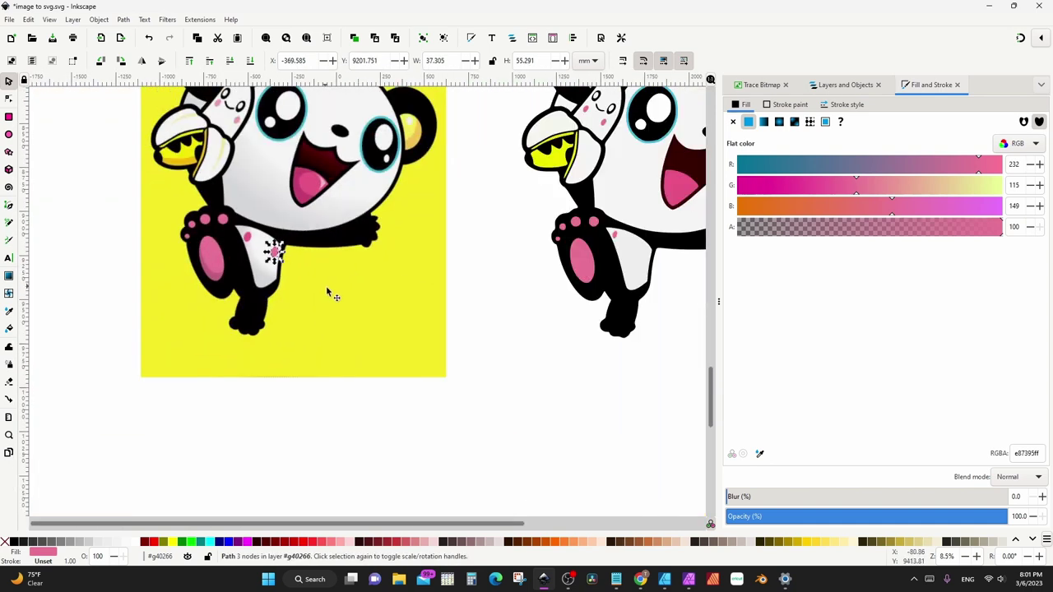
left_click_drag(318, 292, 255, 277)
left_click_drag(214, 240, 452, 237)
Replace the small upper left belly spot with a duplicate of the resized right spot, placed at about X 1579, Y 9130 mm
scroll(551, 219, "up", 4)
left_click(457, 244)
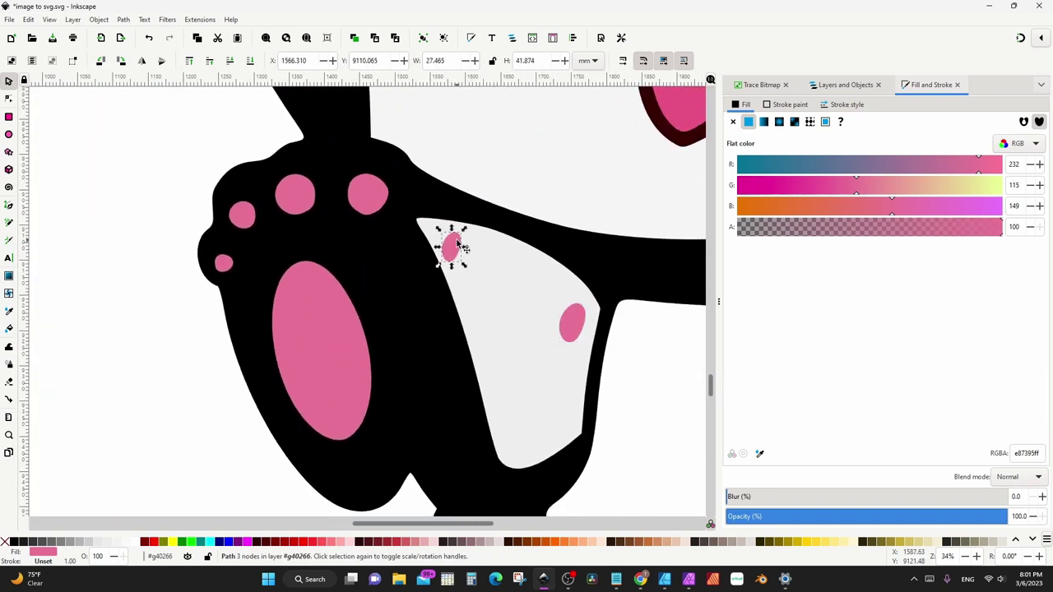
key("Delete")
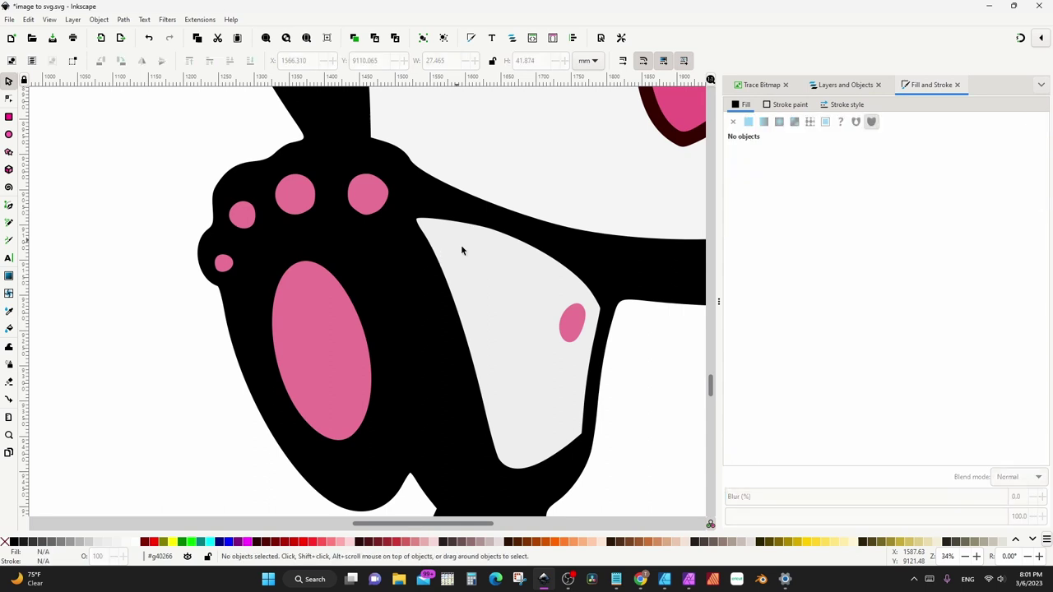
left_click(572, 329)
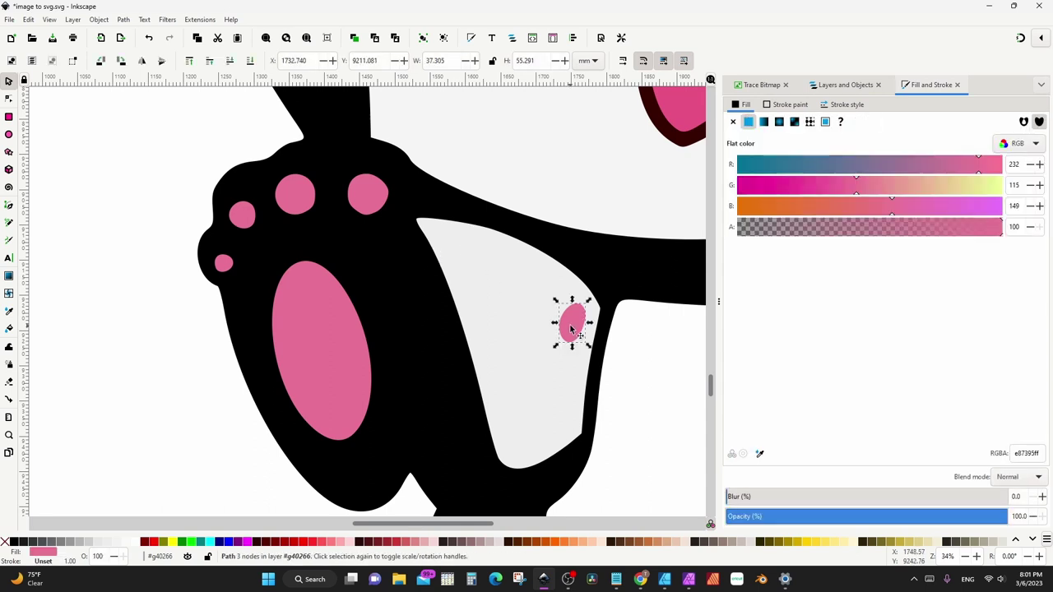
left_click_drag(571, 329, 458, 265)
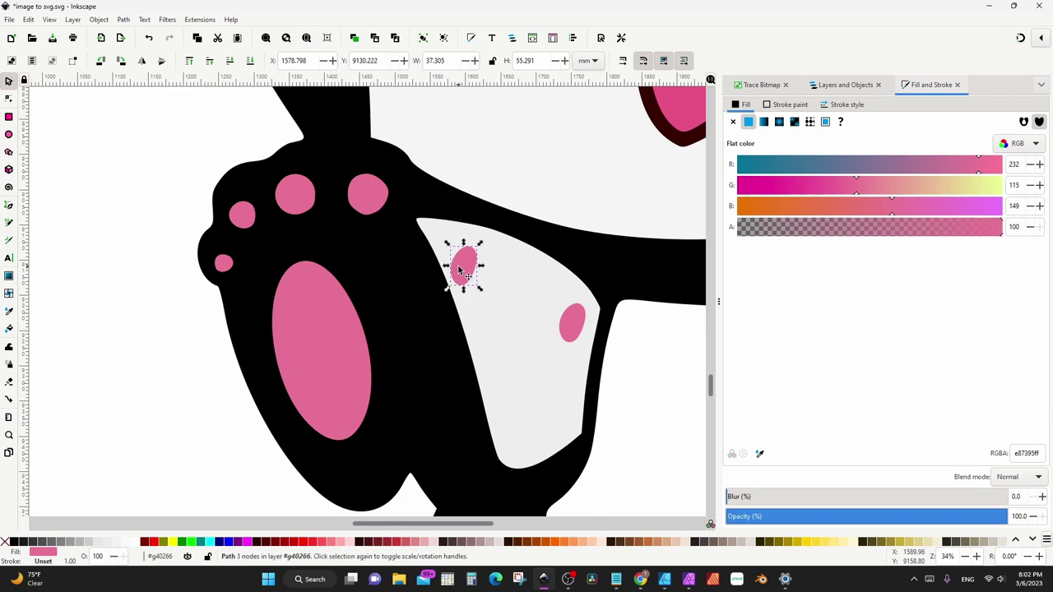
scroll(469, 297, "down", 4)
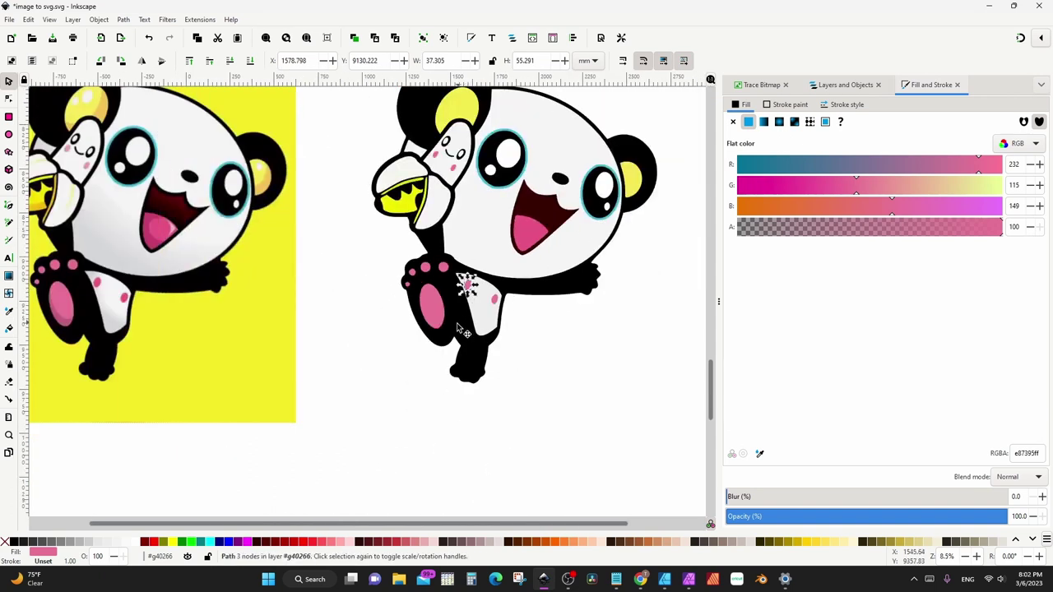
left_click(348, 286)
scroll(348, 286, "down", 2)
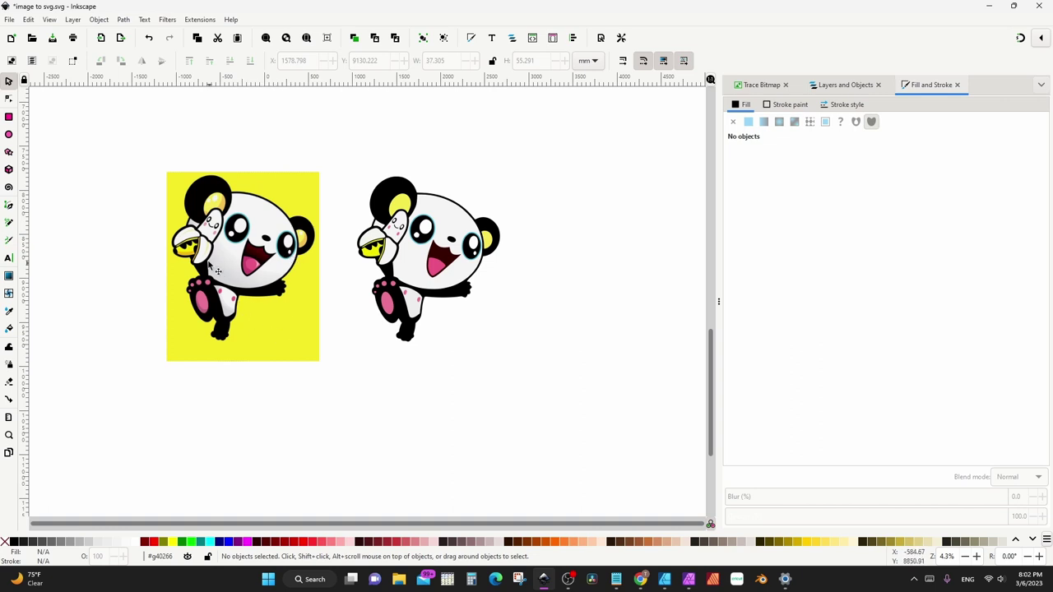
scroll(496, 376, "up", 1)
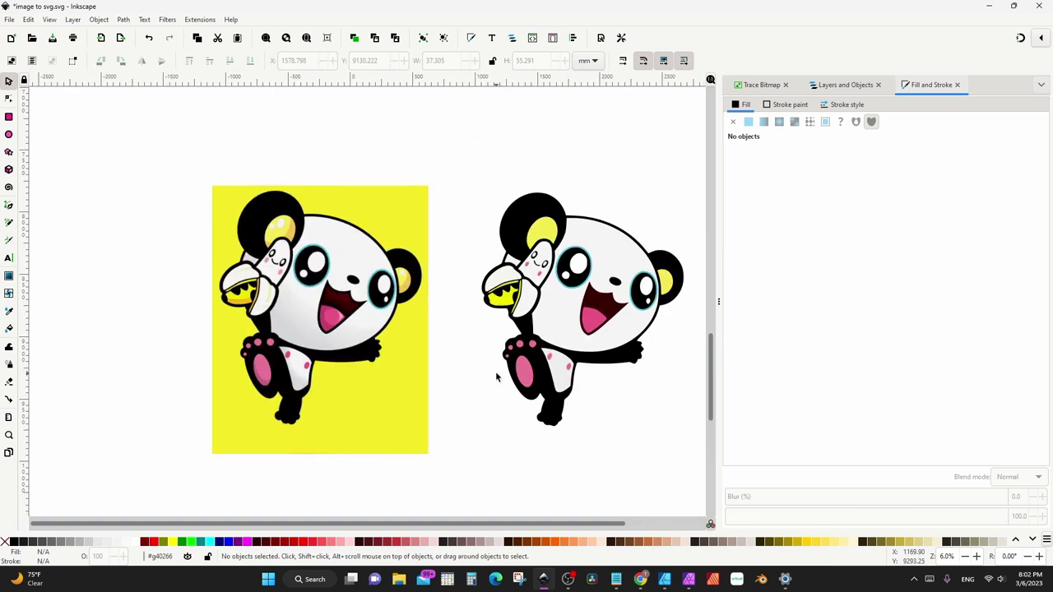